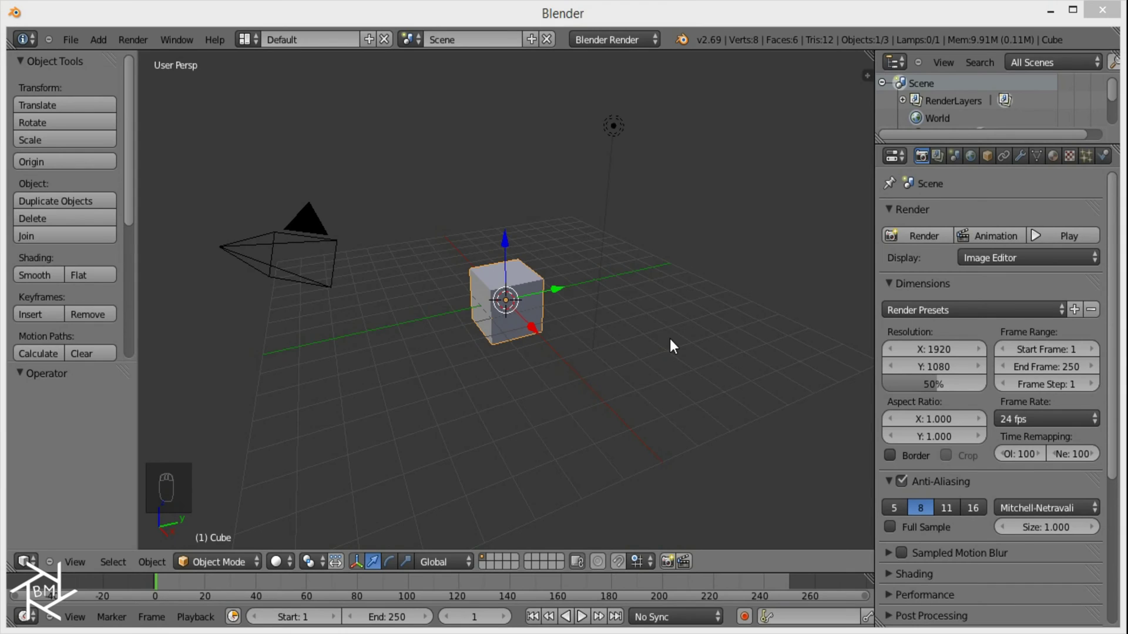
pyautogui.hotkey('alt', 'Tab')
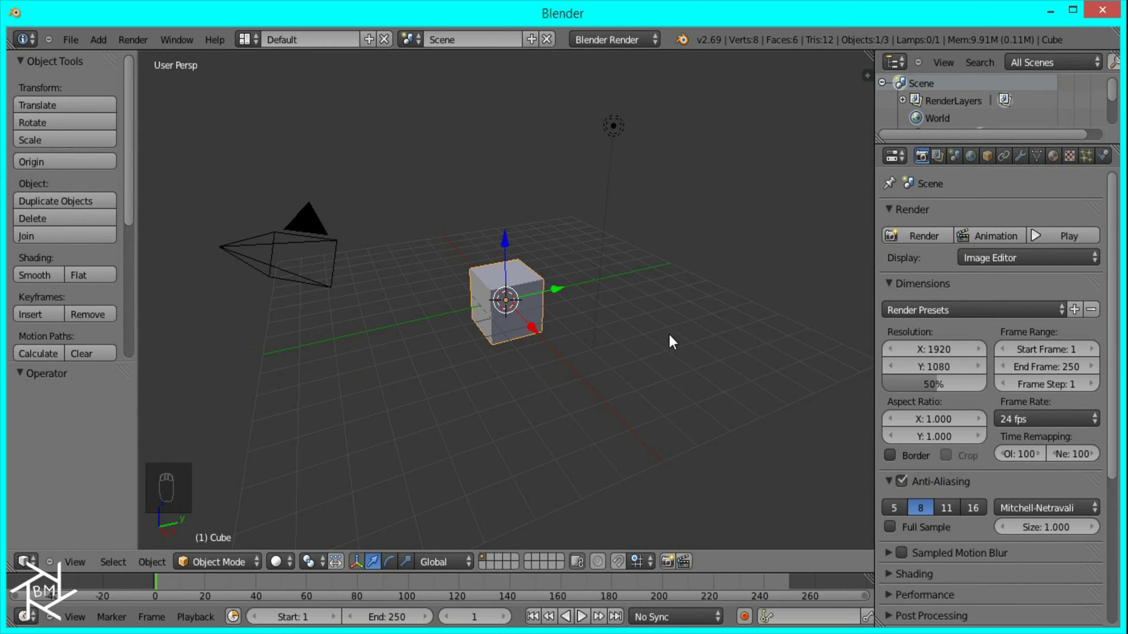
pyautogui.hotkey('alt', 'Tab')
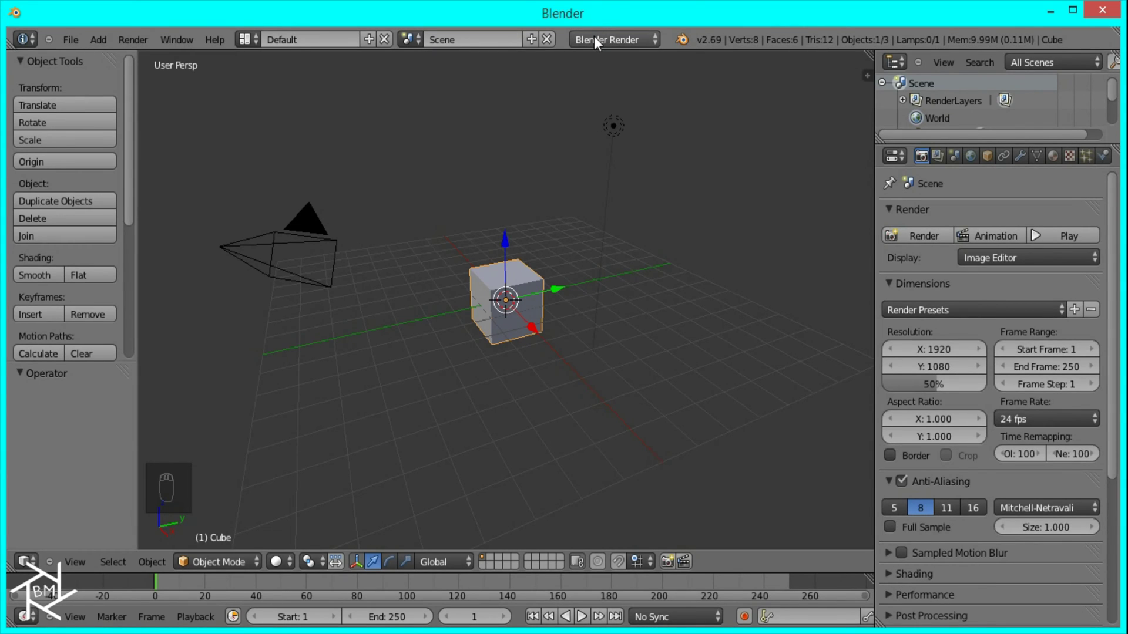
# Switch the render engine to Cycles Render and delete the default cube and lamp.
pyautogui.click(594, 38)
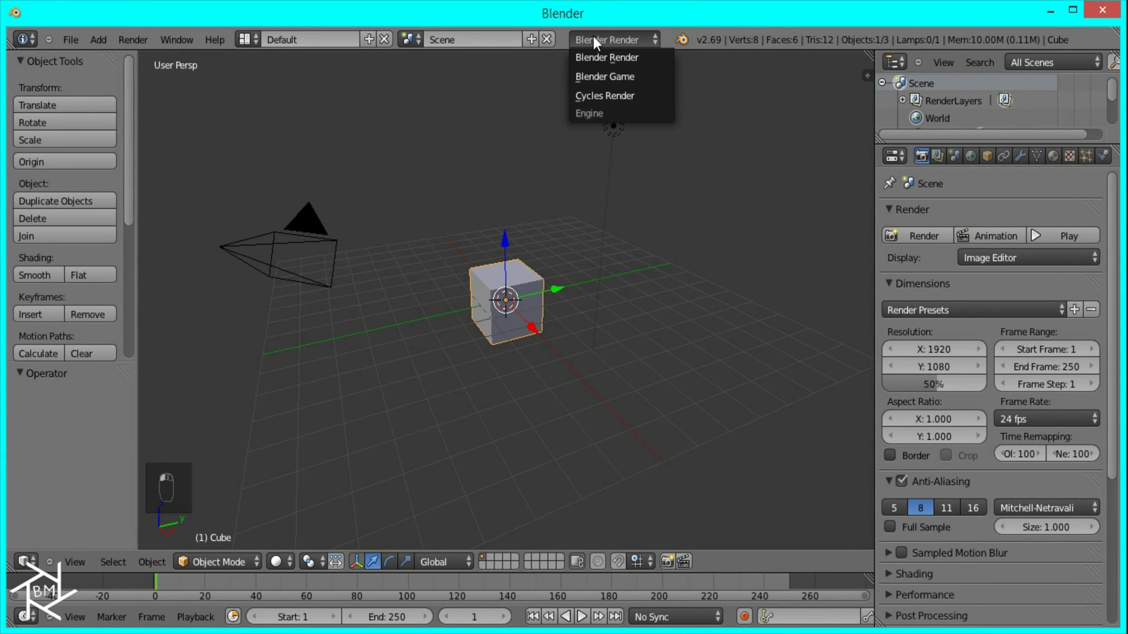
pyautogui.click(604, 96)
pyautogui.keyDown('shift'); pyautogui.rightClick(614, 139); pyautogui.keyUp('shift')
pyautogui.press('x')
pyautogui.click(615, 139)
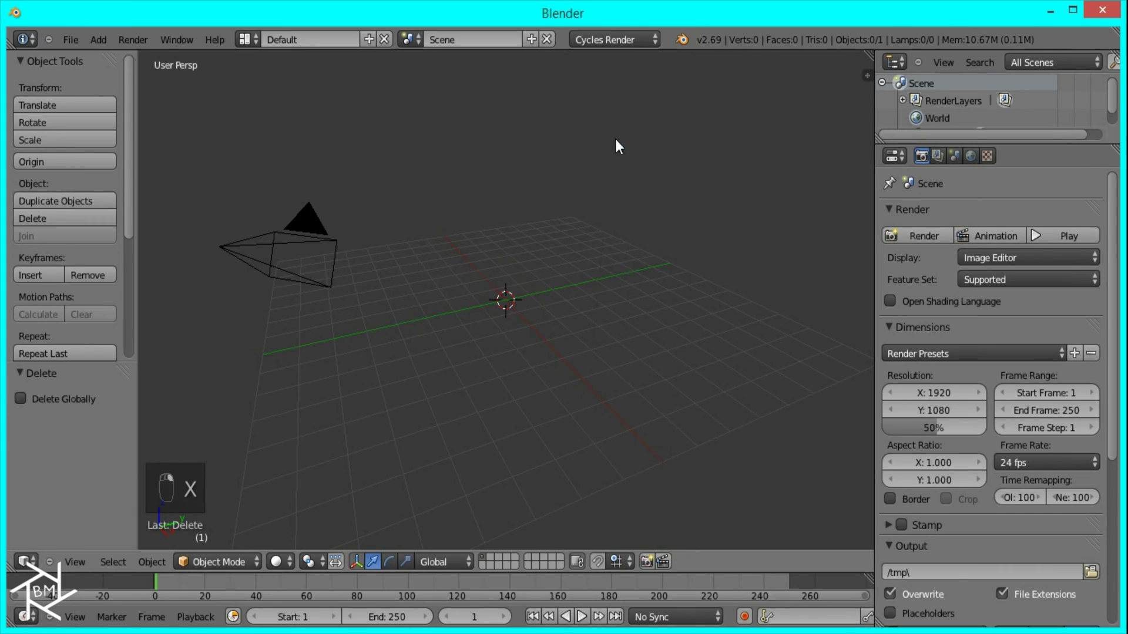
# Add a mesh plane at the scene's centre and scale it up by a factor of 5.
pyautogui.hotkey('shift', 'a')
pyautogui.moveTo(717, 332)
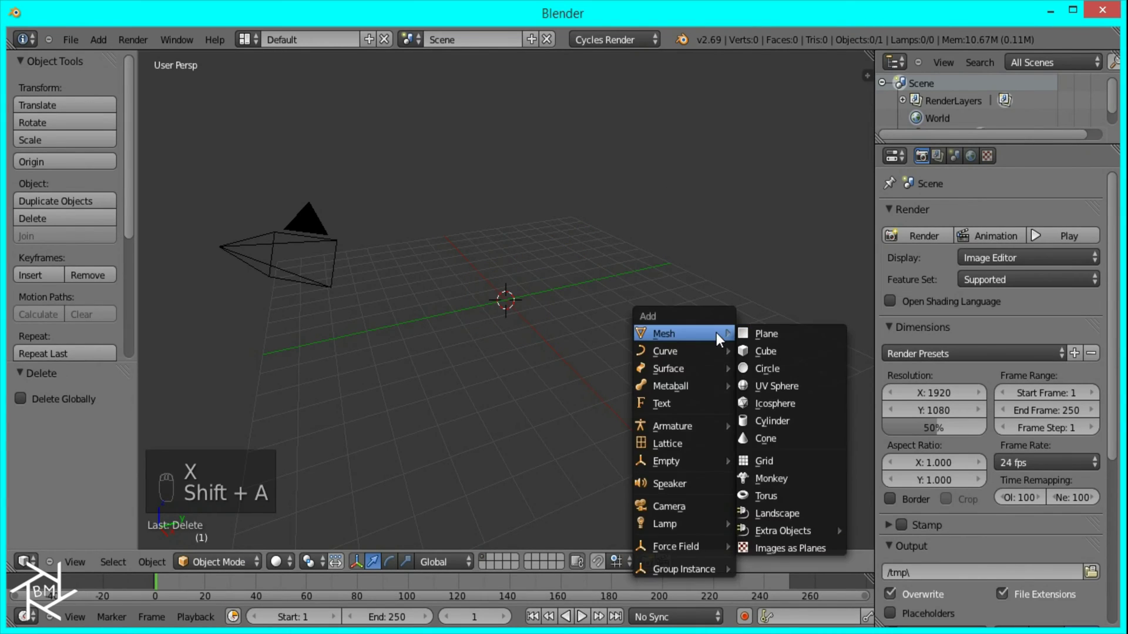
pyautogui.click(759, 333)
pyautogui.write('s')
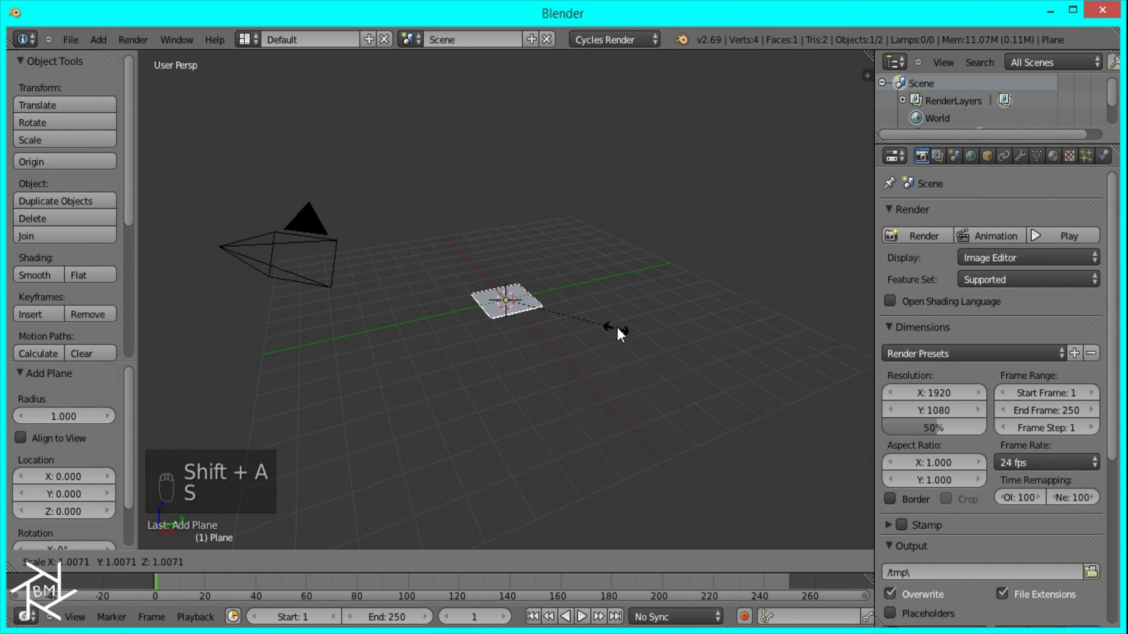
pyautogui.write('5')
pyautogui.press('Return')
# Align the camera to the top orthographic view so that it looks straight down at the plane.
pyautogui.press('KP_7')
pyautogui.press('KP_5')
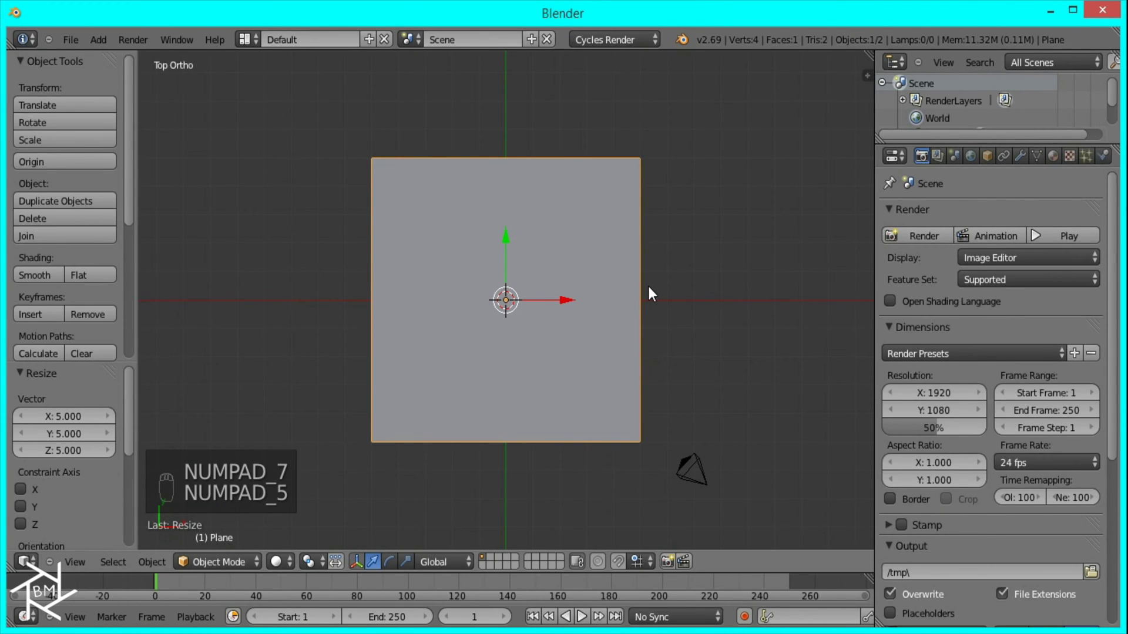
pyautogui.press('ctrl+alt+KP_0')
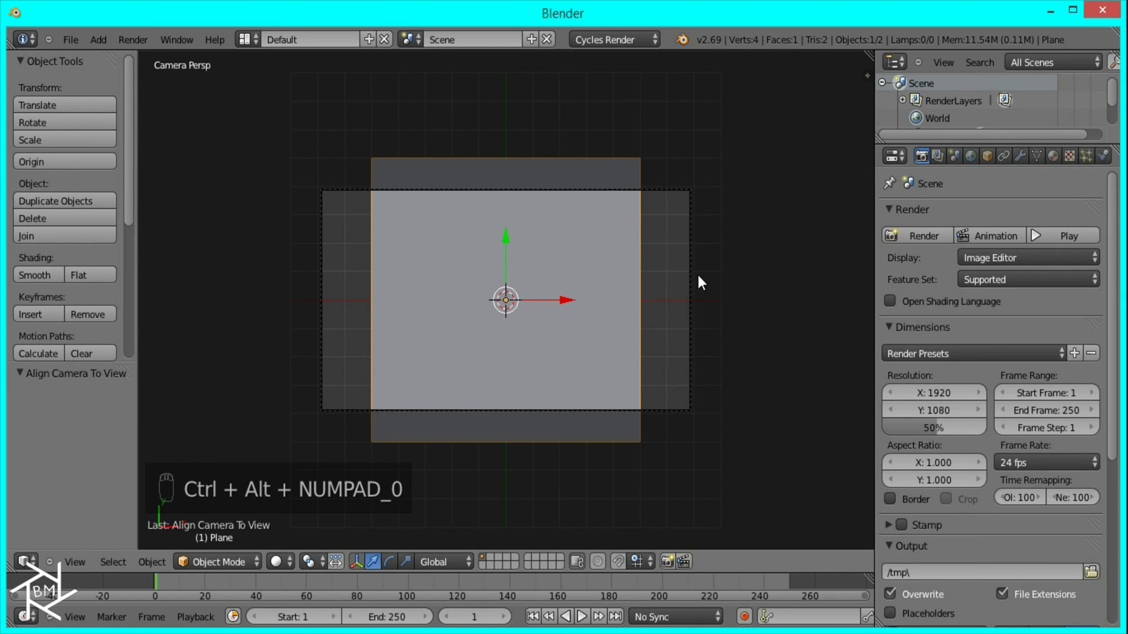
# Set the render resolution to 1080 by 1920 for a portrait format.
pyautogui.click(939, 391)
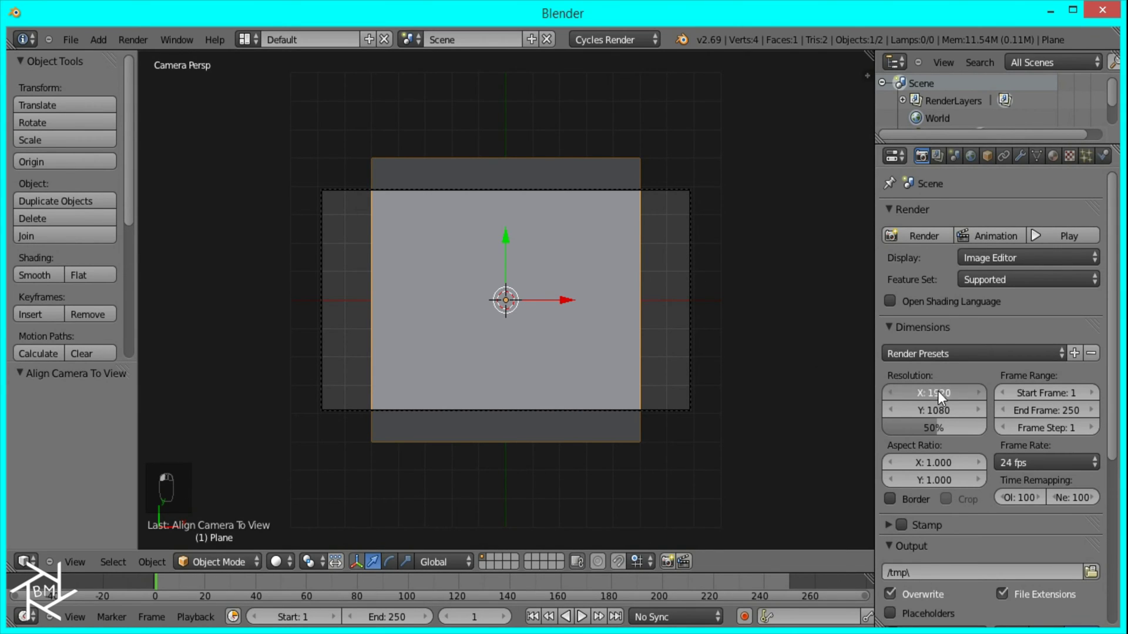
pyautogui.write('10801')
pyautogui.press('Tab')
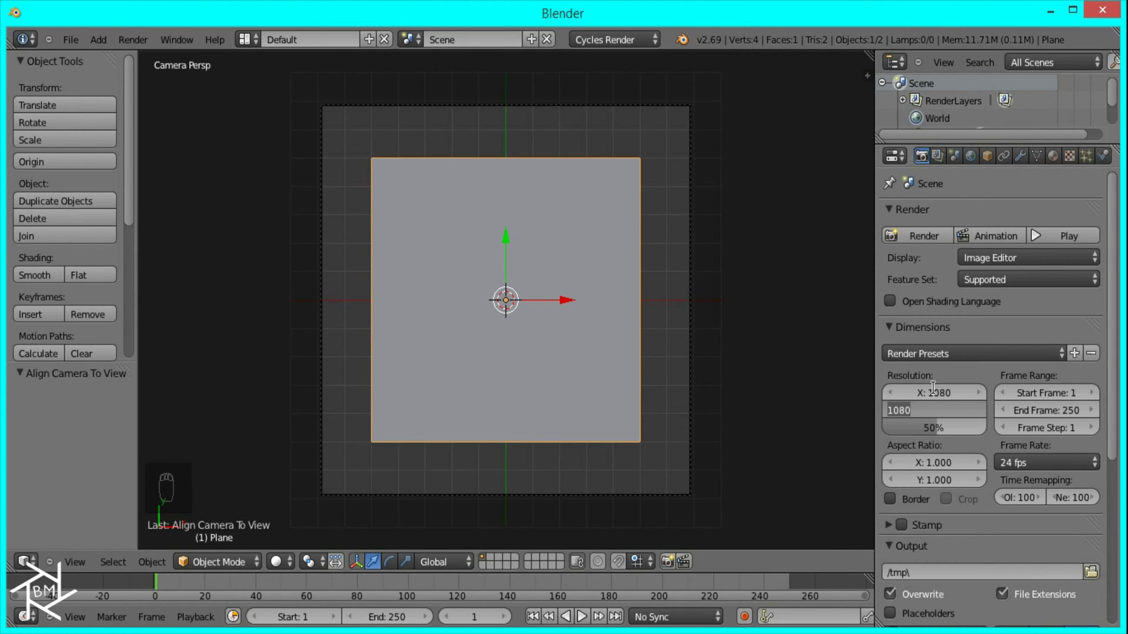
pyautogui.write('1')
pyautogui.press('Return')
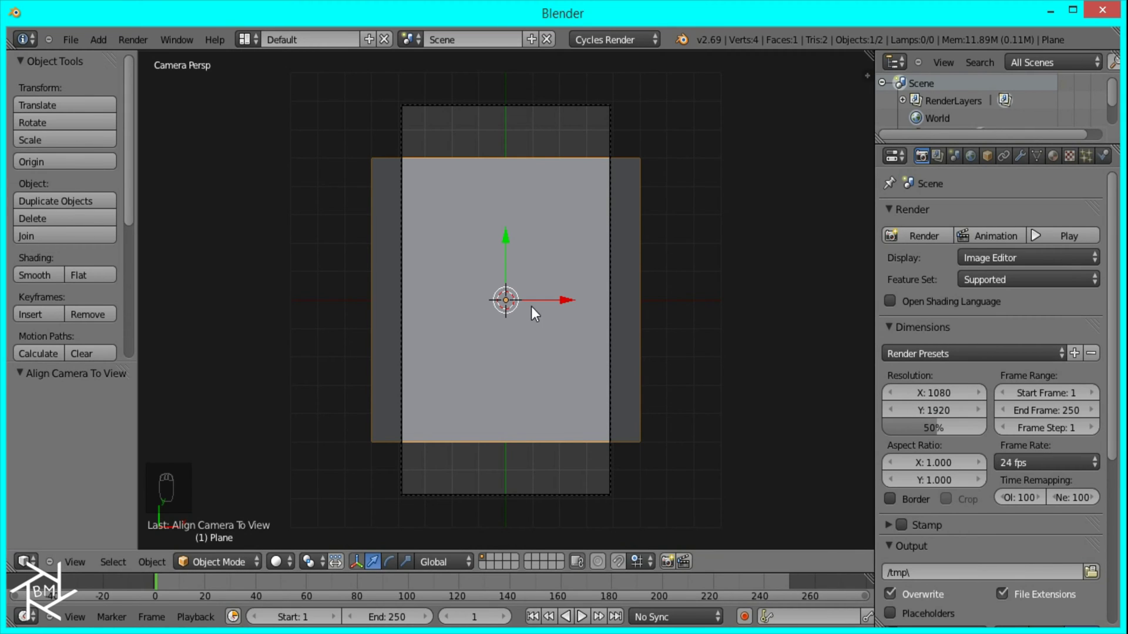
# Move the camera about 4.68 units along its local Z axis towards the plane so the plane fills the frame.
pyautogui.rightClick(608, 317)
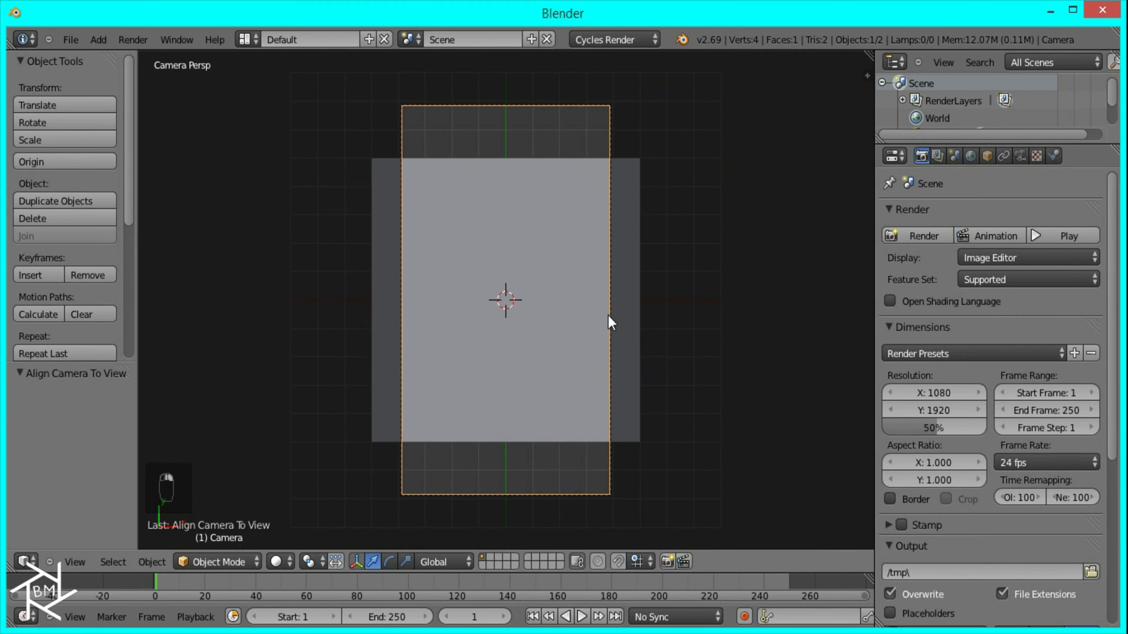
pyautogui.press('g')
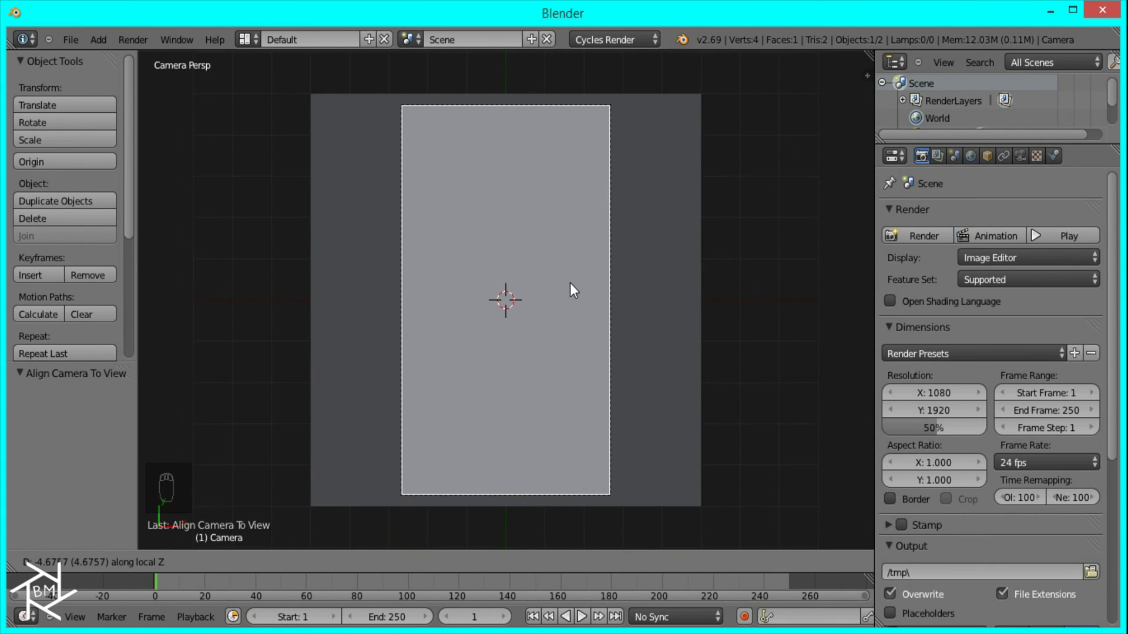
pyautogui.click(570, 283)
pyautogui.scroll(-2, 625, 352)
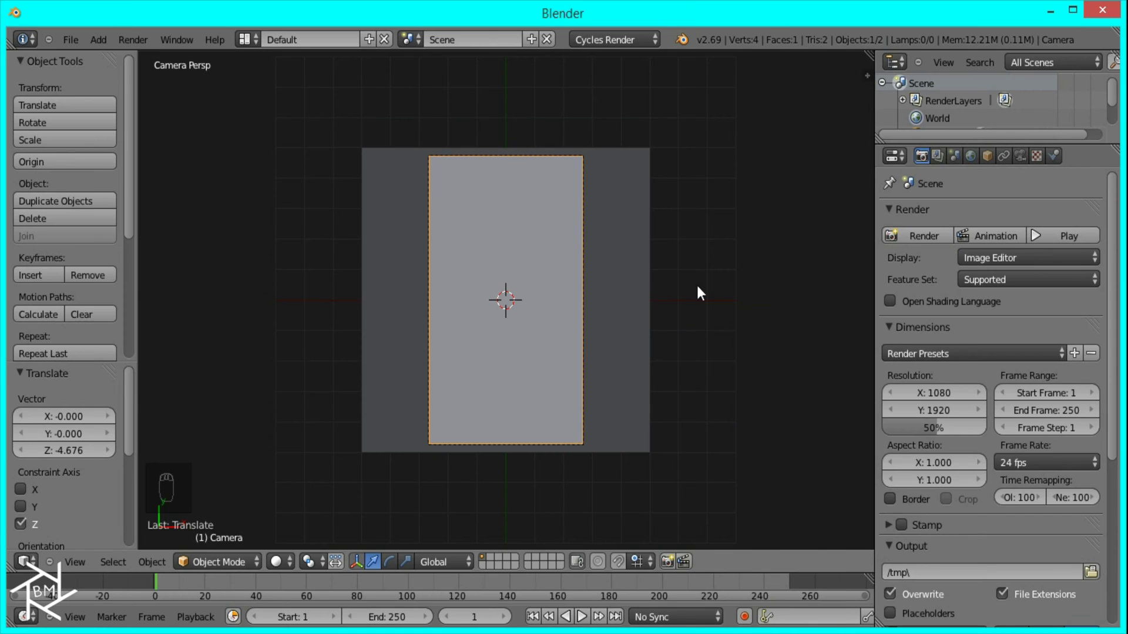
# Give the plane a new material with an Emission surface shader.
pyautogui.rightClick(617, 213)
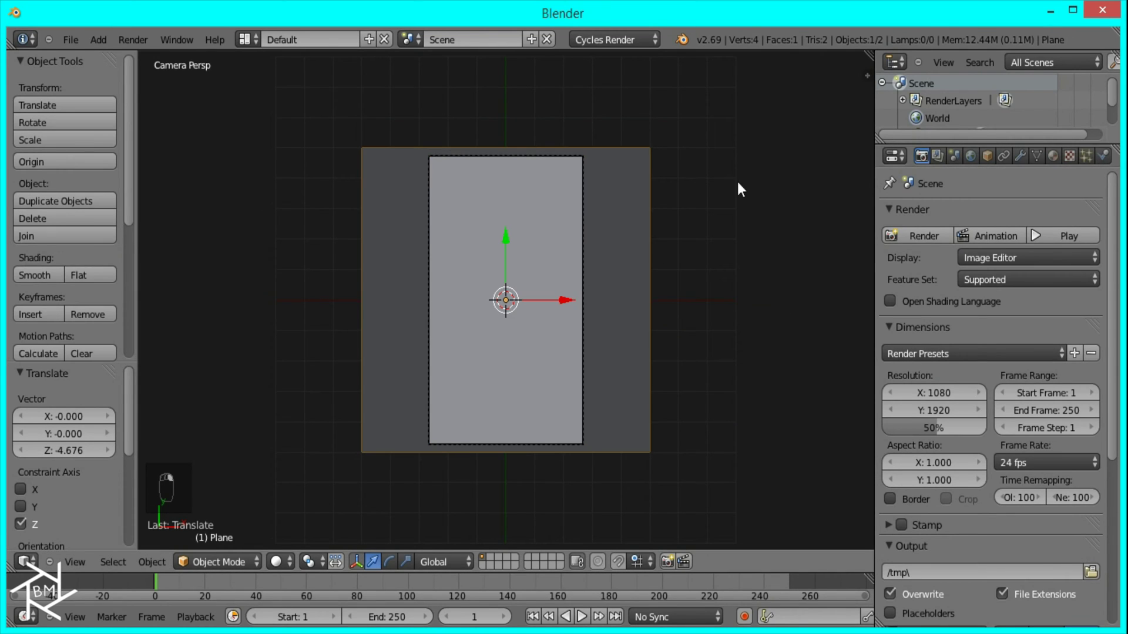
pyautogui.click(1051, 154)
pyautogui.click(940, 276)
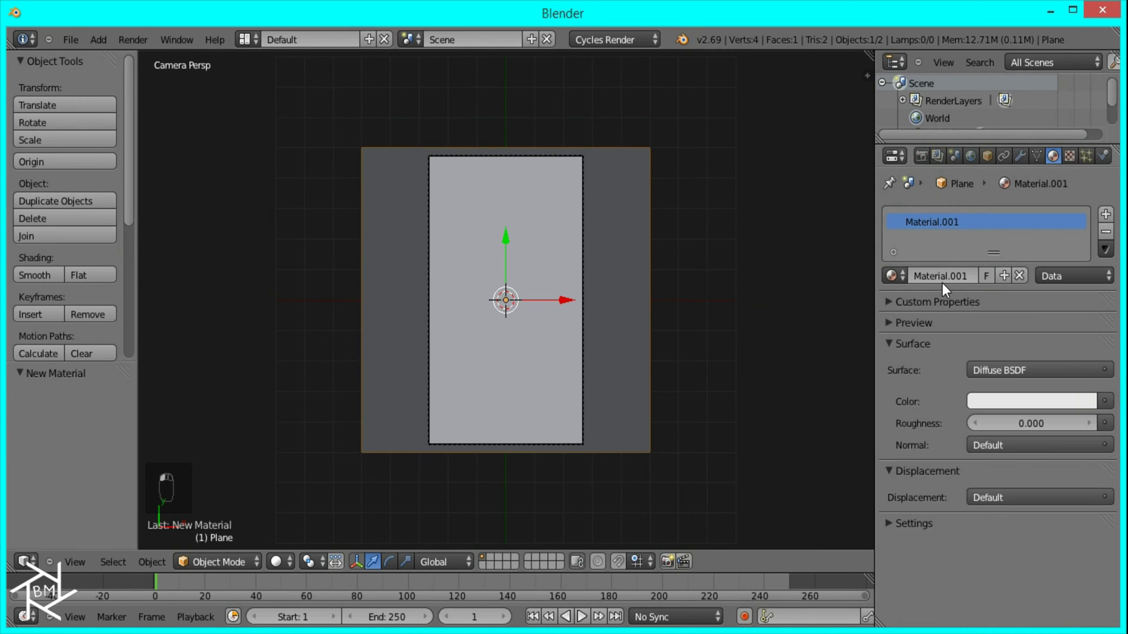
pyautogui.click(1035, 369)
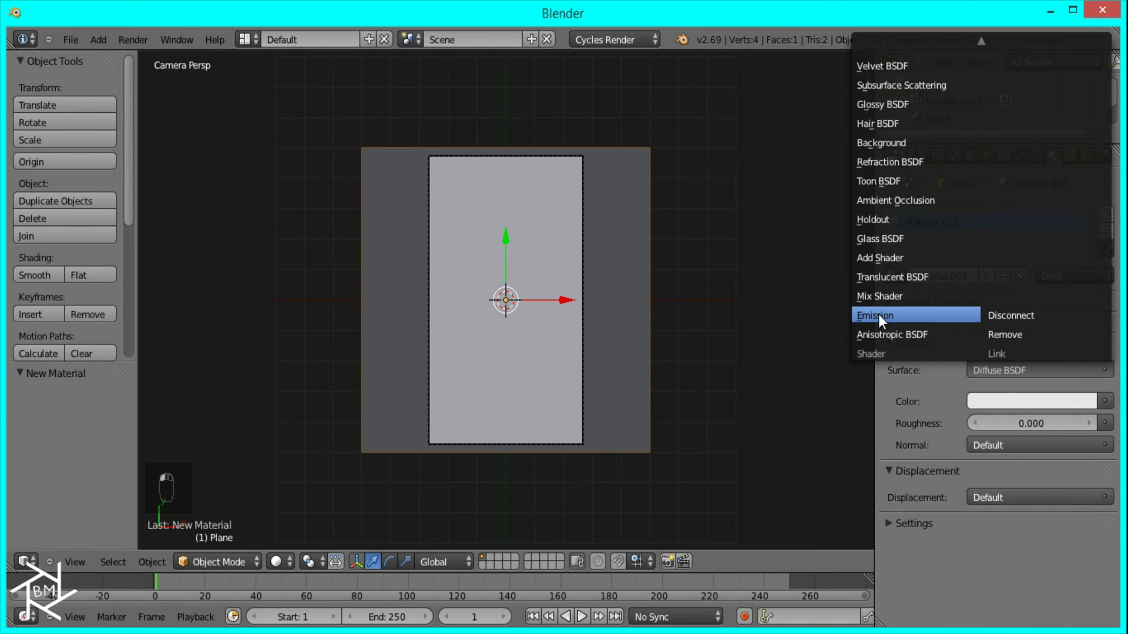
pyautogui.click(879, 315)
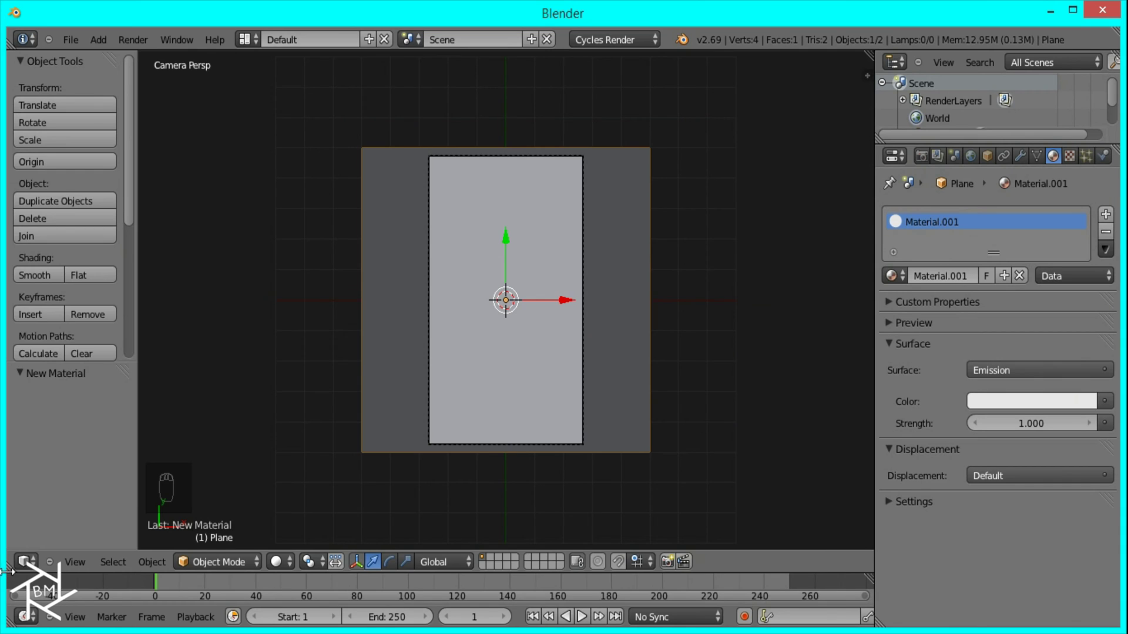
# Split the 3D view horizontally, turn the lower area into a Node Editor and show the upper one in rendered shading.
pyautogui.moveTo(11, 569); pyautogui.dragTo(51, 342)
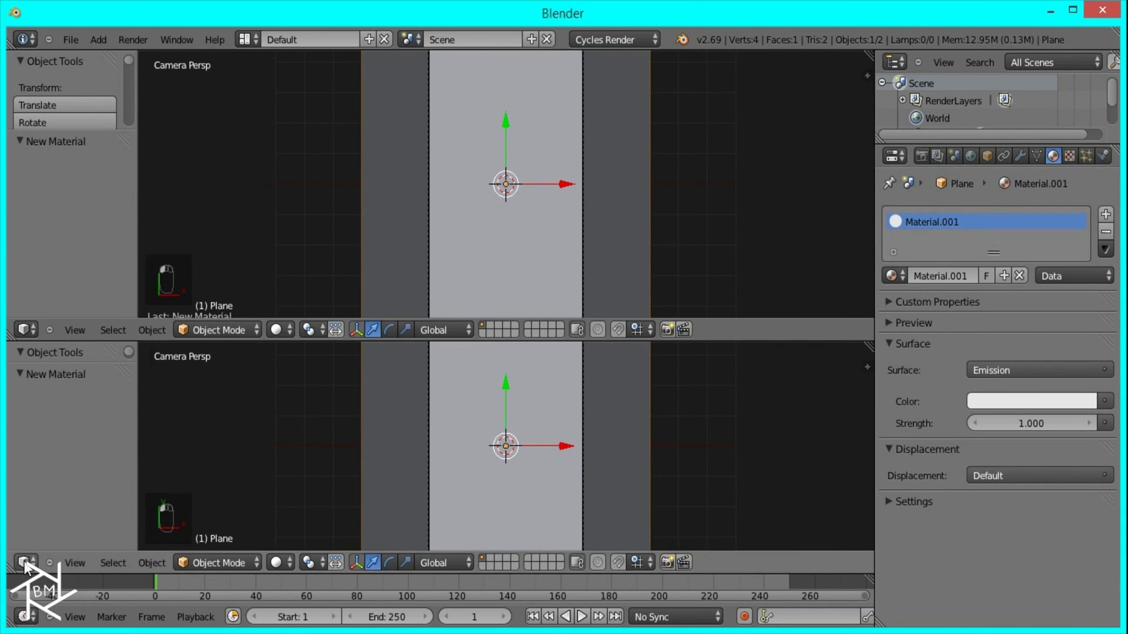
pyautogui.click(24, 563)
pyautogui.click(73, 361)
pyautogui.scroll(5, 280, 423)
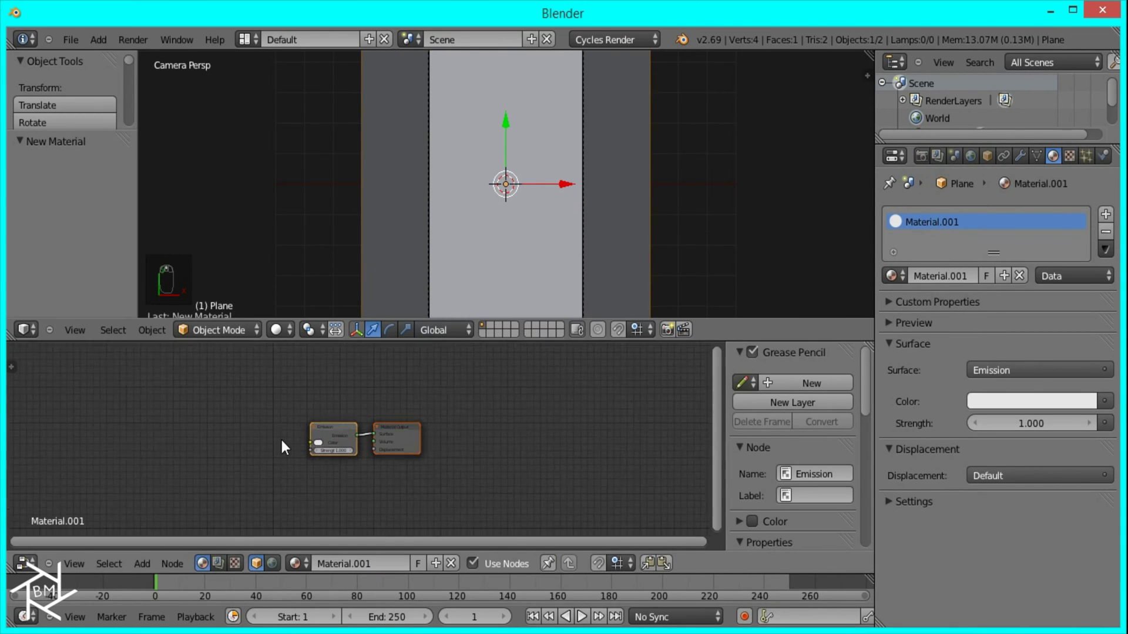
pyautogui.hotkey('shift', 'z')
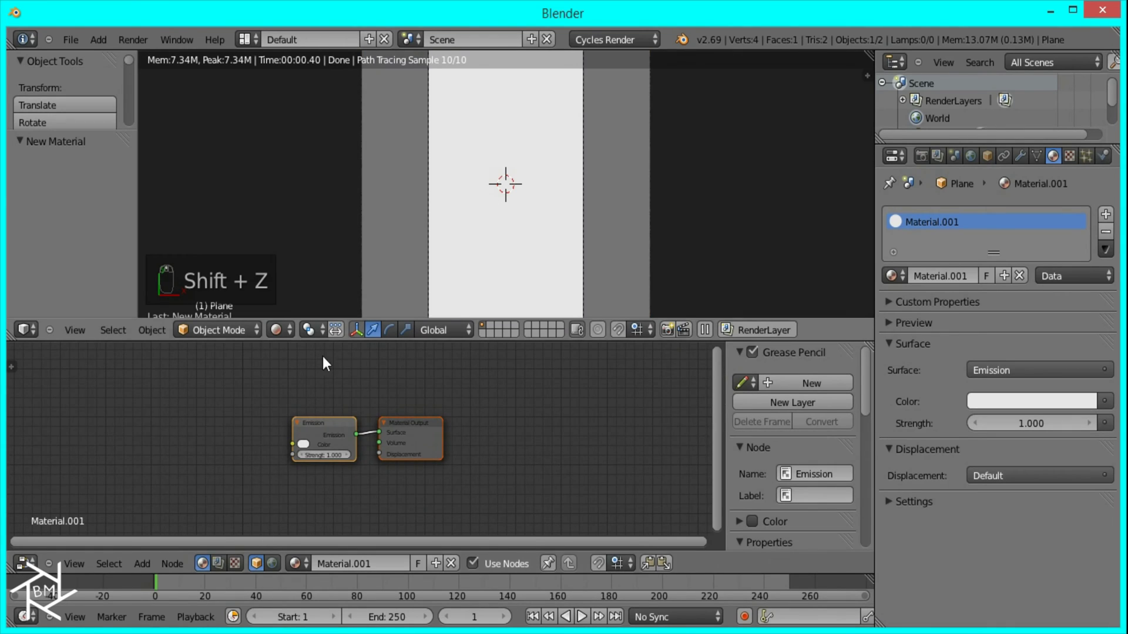
# Add a Noise Texture node and connect its Color output to the Emission node's Color input.
pyautogui.scroll(3, 403, 459)
pyautogui.hotkey('shift', 'a')
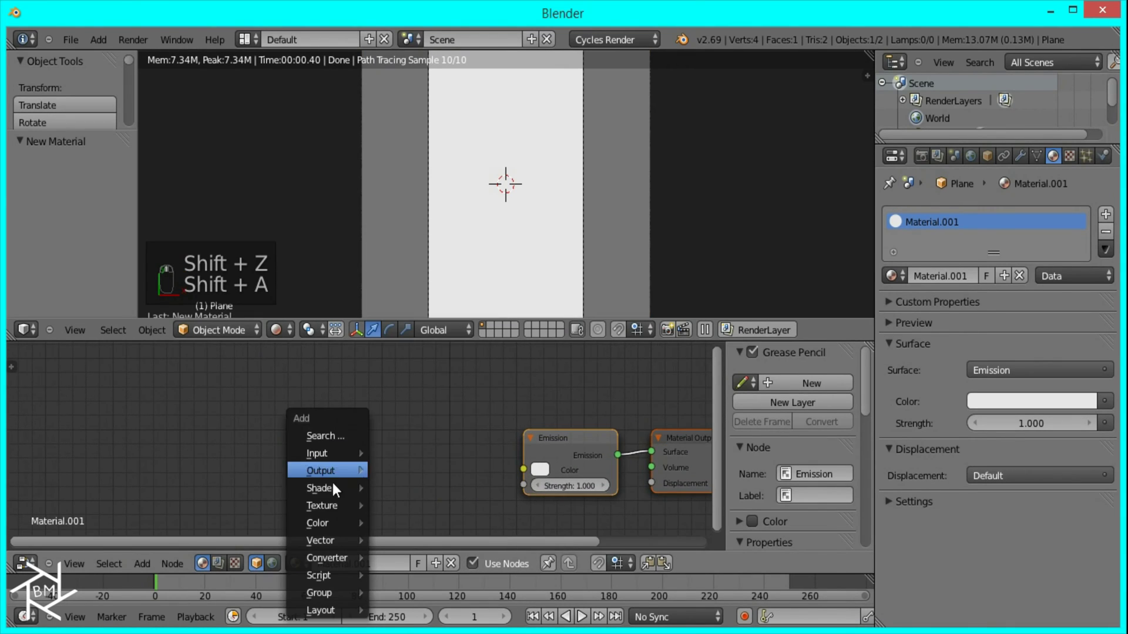
pyautogui.moveTo(323, 504)
pyautogui.click(397, 376)
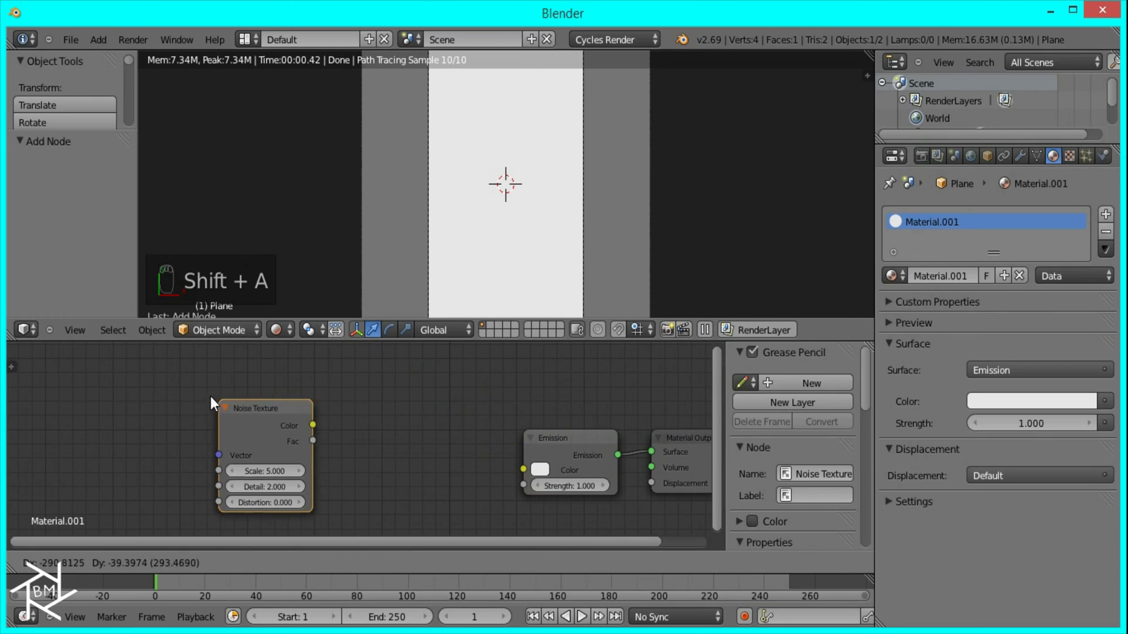
pyautogui.click(223, 414)
pyautogui.moveTo(259, 419); pyautogui.dragTo(524, 469)
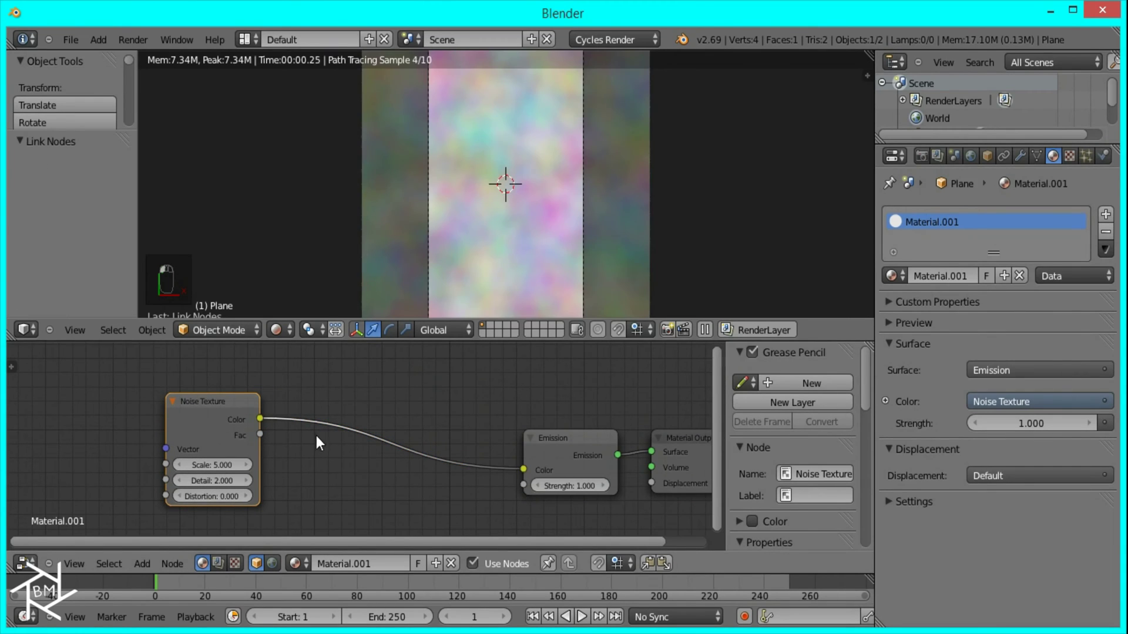
# Add a Texture Coordinate node and link its Object output to the Noise Texture's Vector input.
pyautogui.moveTo(315, 440); pyautogui.dragTo(485, 443, button='middle')
pyautogui.hotkey('shift', 'a')
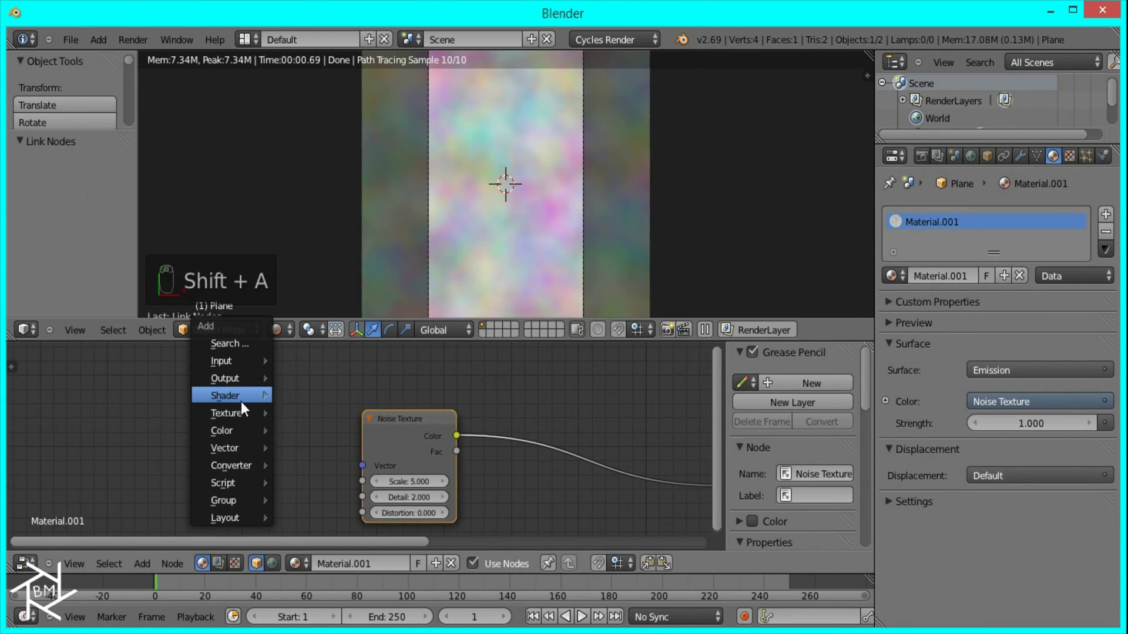
pyautogui.moveTo(227, 360)
pyautogui.click(365, 111)
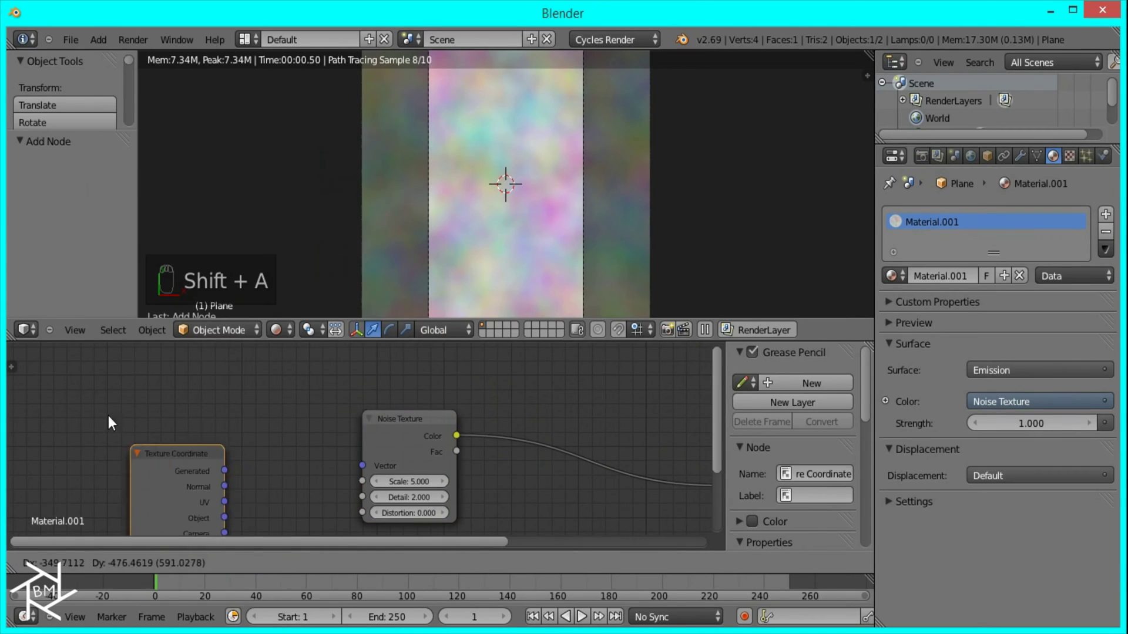
pyautogui.click(61, 365)
pyautogui.click(189, 460)
pyautogui.moveTo(189, 460); pyautogui.dragTo(362, 466)
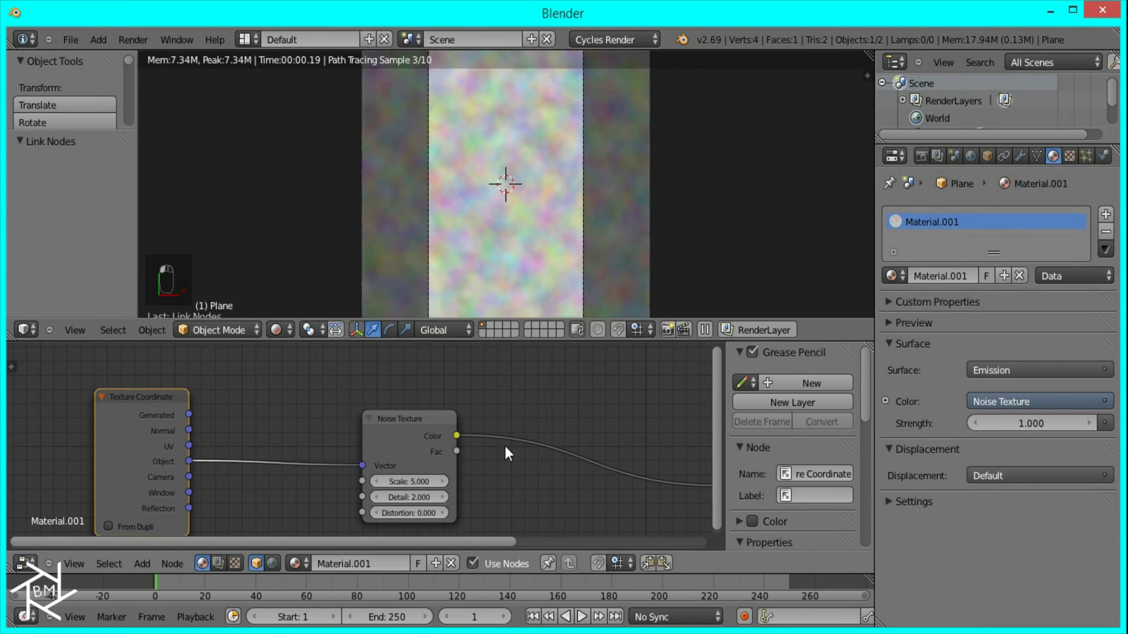
# Insert a ColorRamp node on the link between the Noise Texture and Emission nodes.
pyautogui.moveTo(505, 446); pyautogui.dragTo(326, 455, button='middle')
pyautogui.hotkey('shift', 'a')
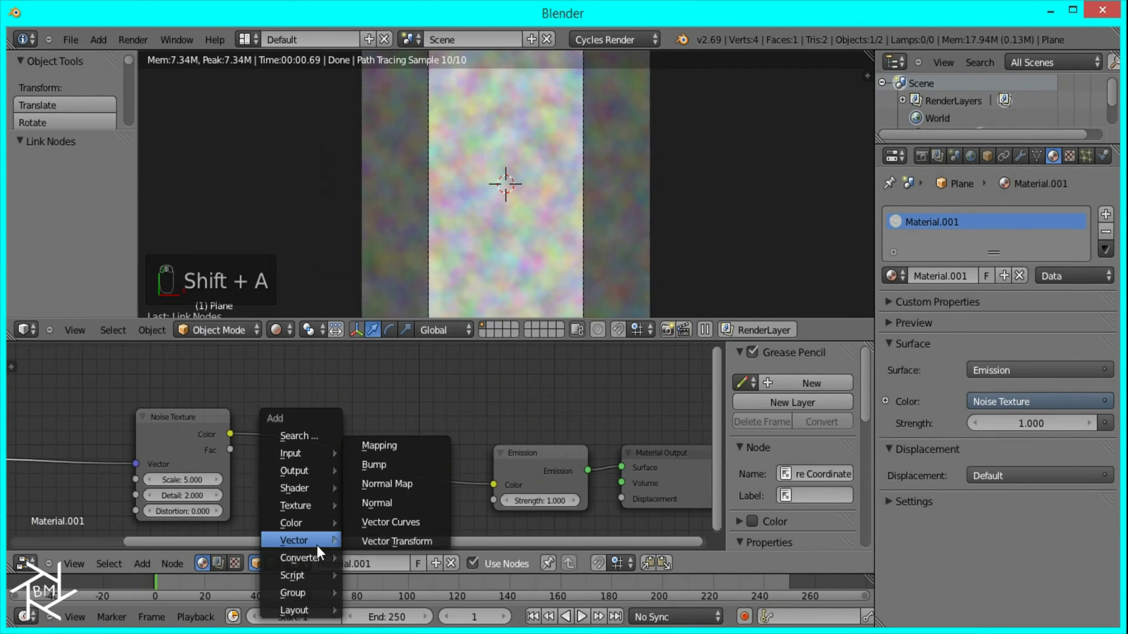
pyautogui.moveTo(312, 557)
pyautogui.click(376, 406)
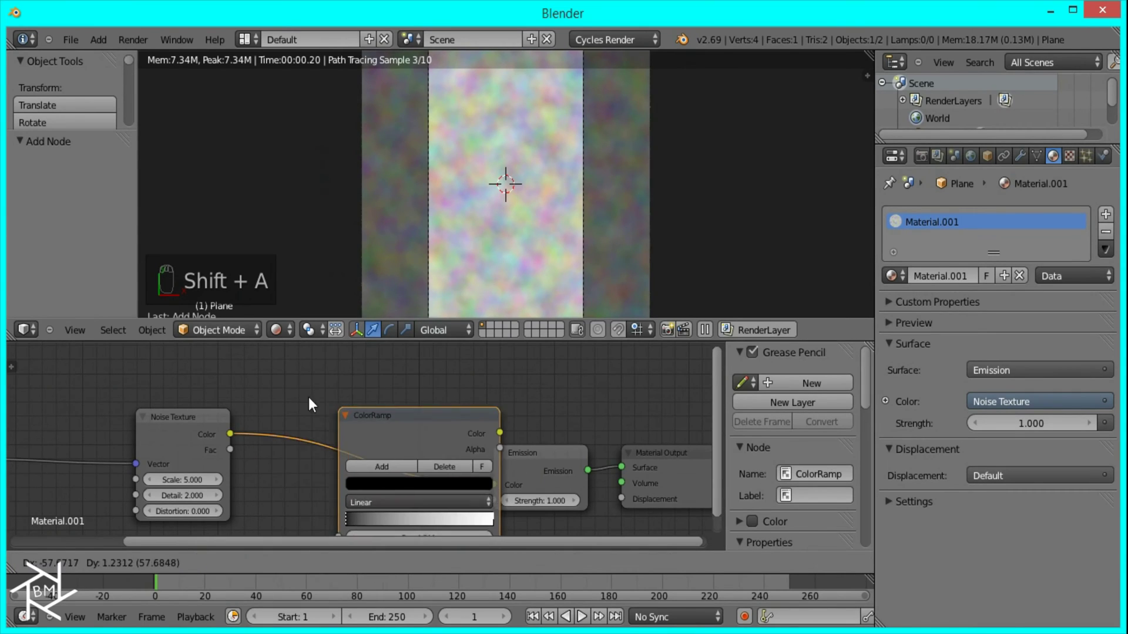
pyautogui.click(390, 449)
# Set the Noise Texture's scale to 250.
pyautogui.scroll(4, 353, 457)
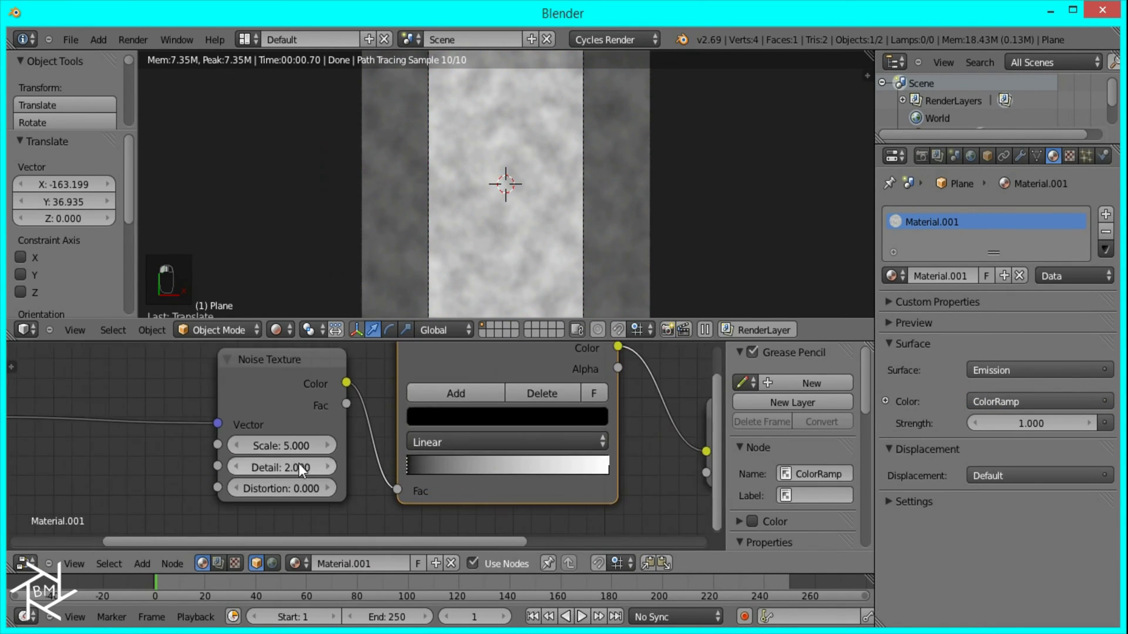
pyautogui.click(261, 448)
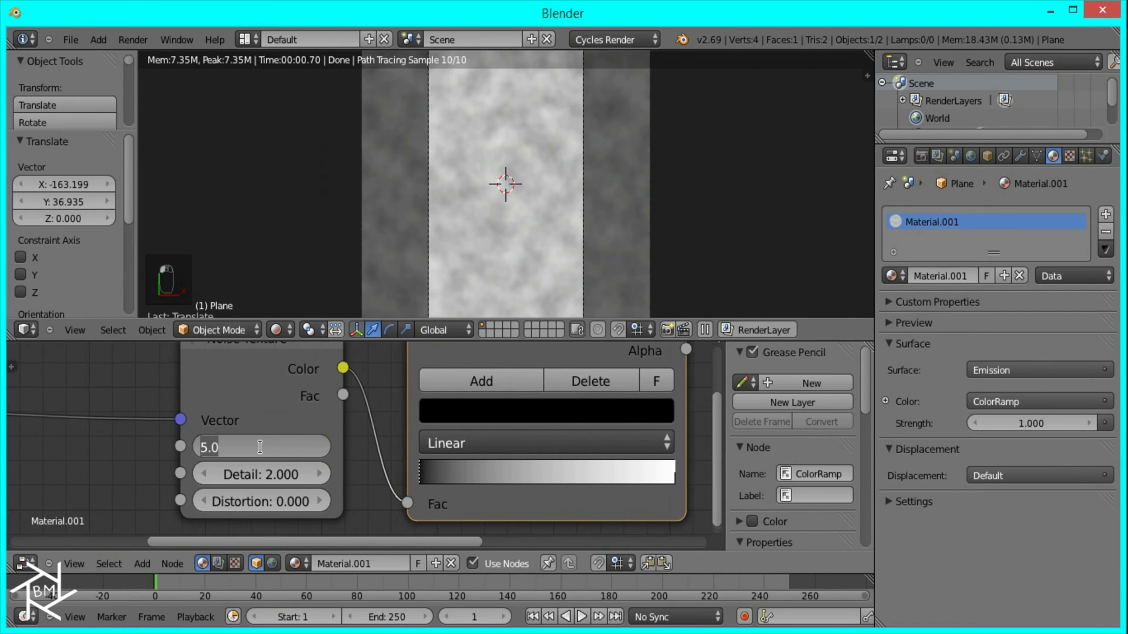
pyautogui.write('250')
pyautogui.press('Return')
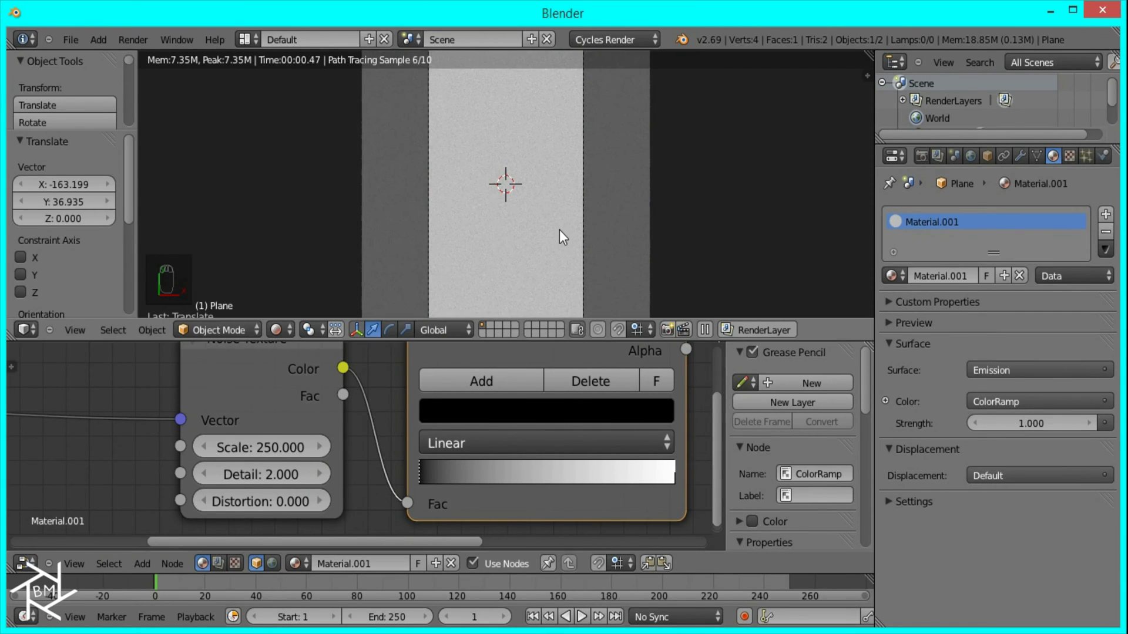
# Move the ColorRamp's black stop a little past the middle of the gradient to leave only sparse bright specks.
pyautogui.scroll(6, 546, 231)
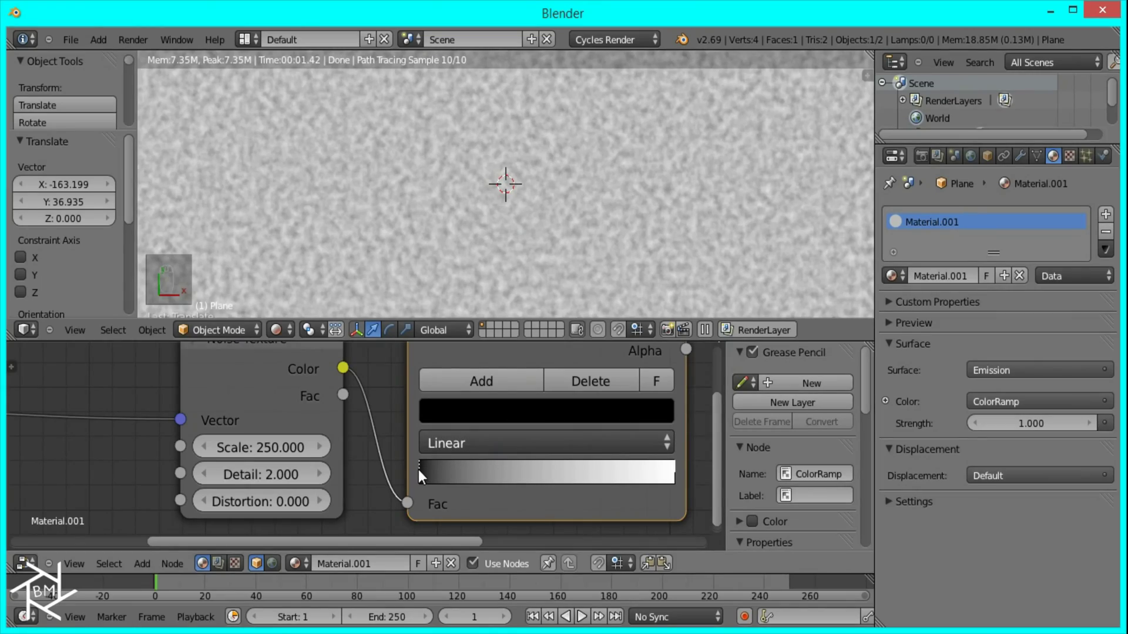
pyautogui.moveTo(418, 470); pyautogui.dragTo(578, 482)
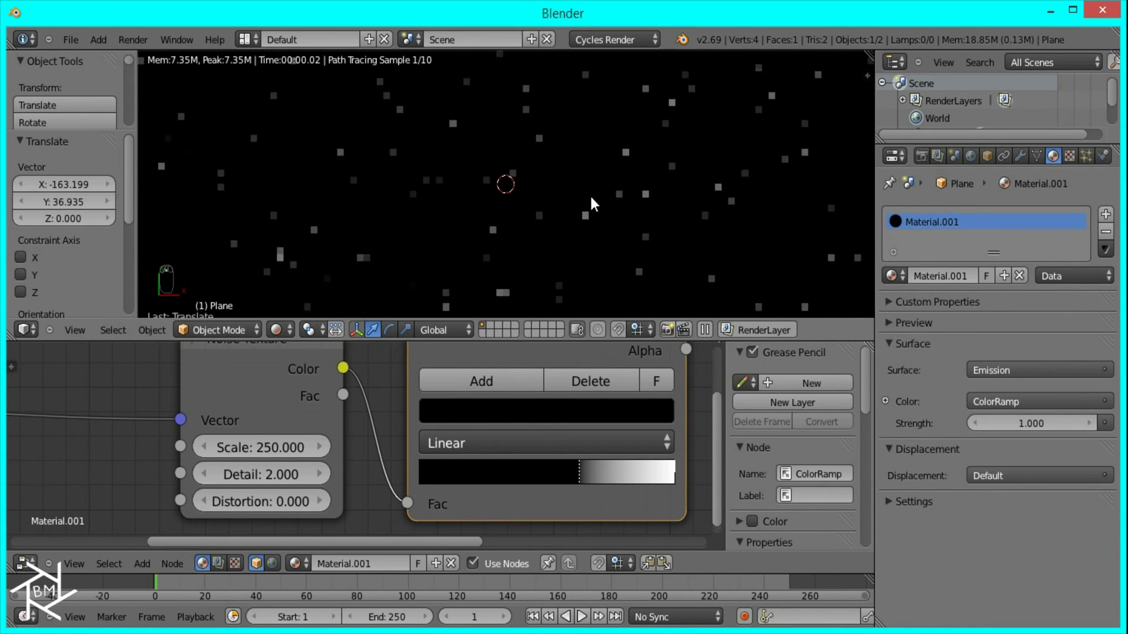
pyautogui.scroll(-2, 576, 198)
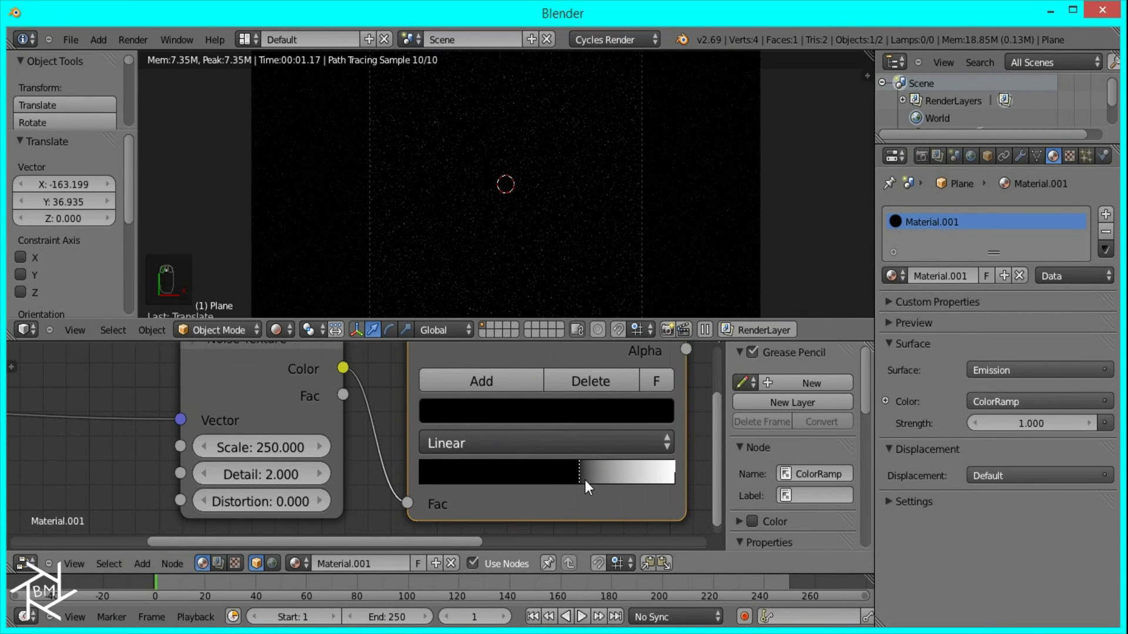
# Move the ColorRamp's white stop right up against the black stop to give the specks a hard edge.
pyautogui.moveTo(584, 480); pyautogui.dragTo(589, 478)
pyautogui.moveTo(674, 478); pyautogui.dragTo(586, 474)
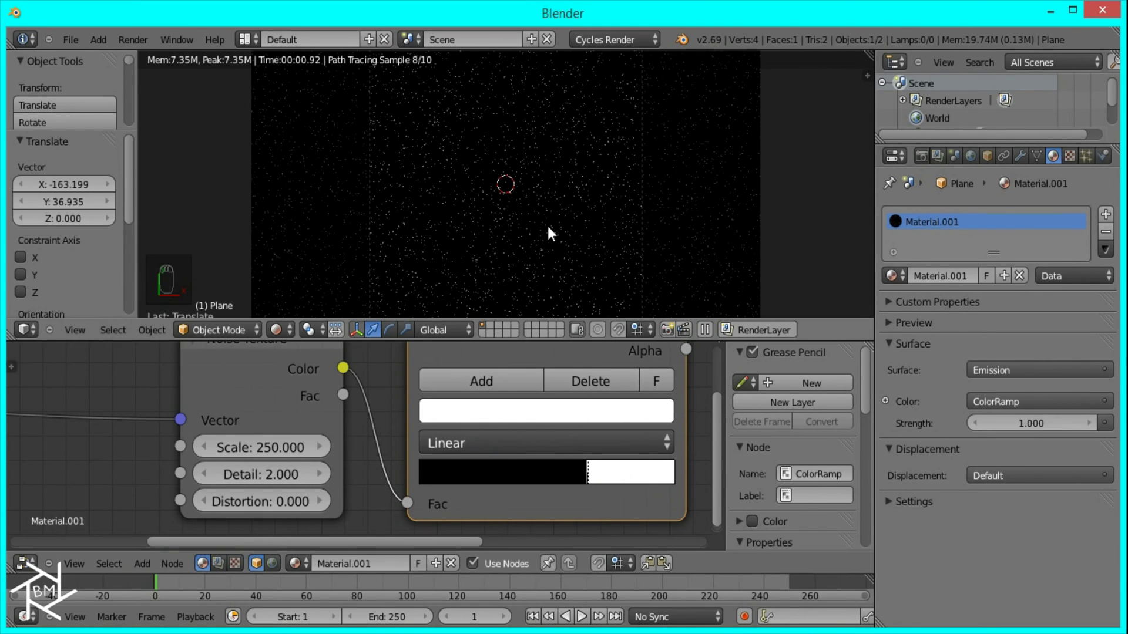
pyautogui.scroll(-6, 615, 223)
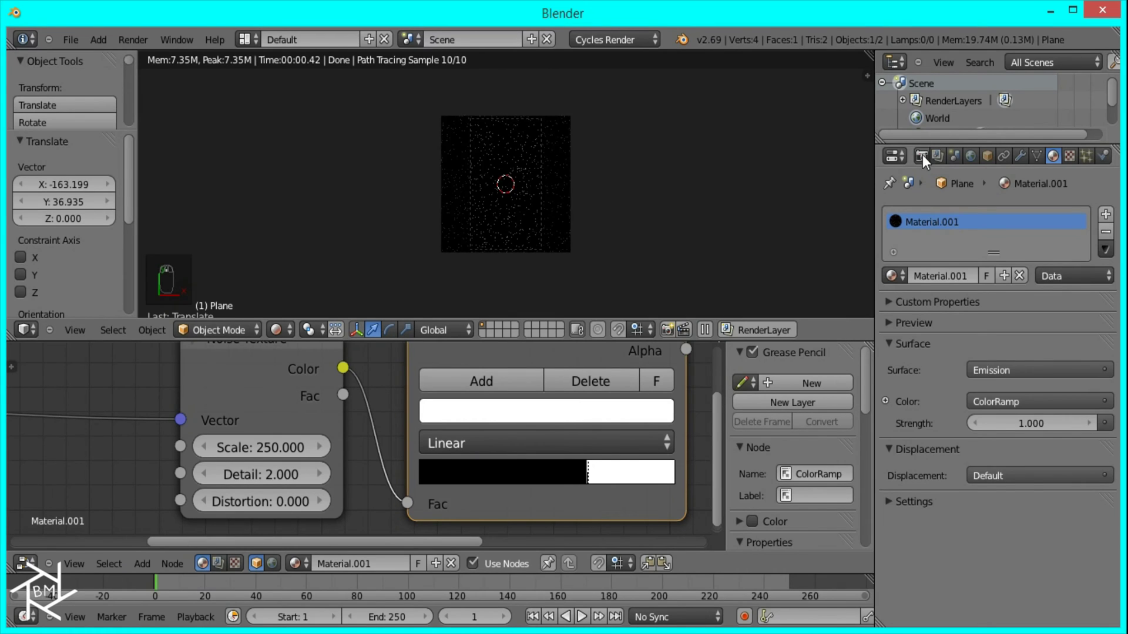
# Render the star scene as a still image and enlarge the area showing the result.
pyautogui.click(921, 155)
pyautogui.click(922, 236)
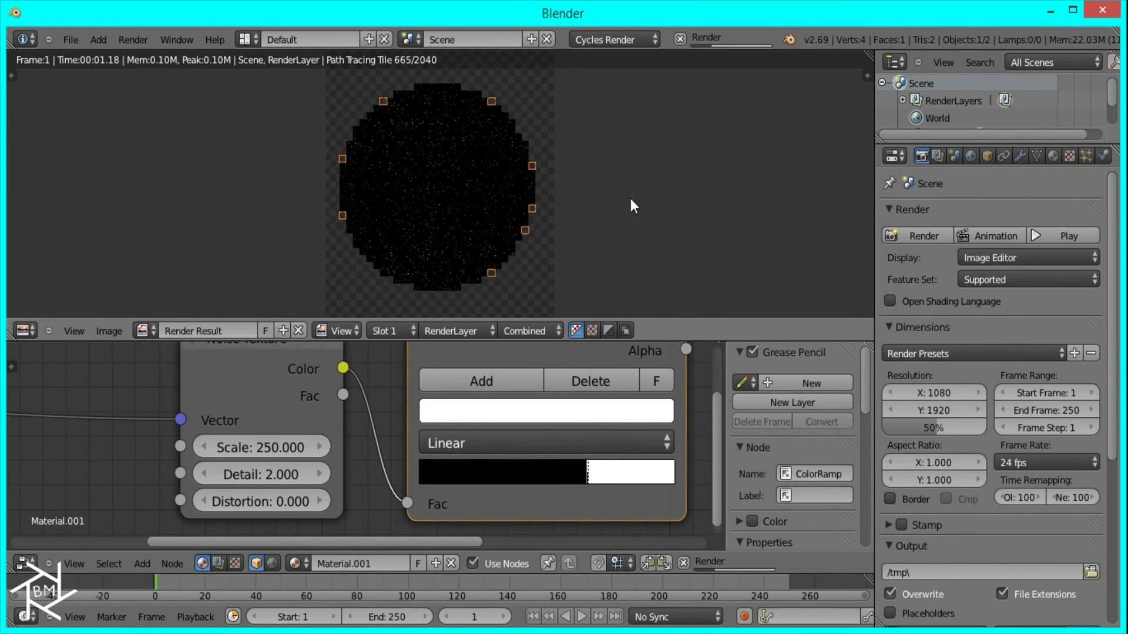
pyautogui.scroll(-3, 513, 196)
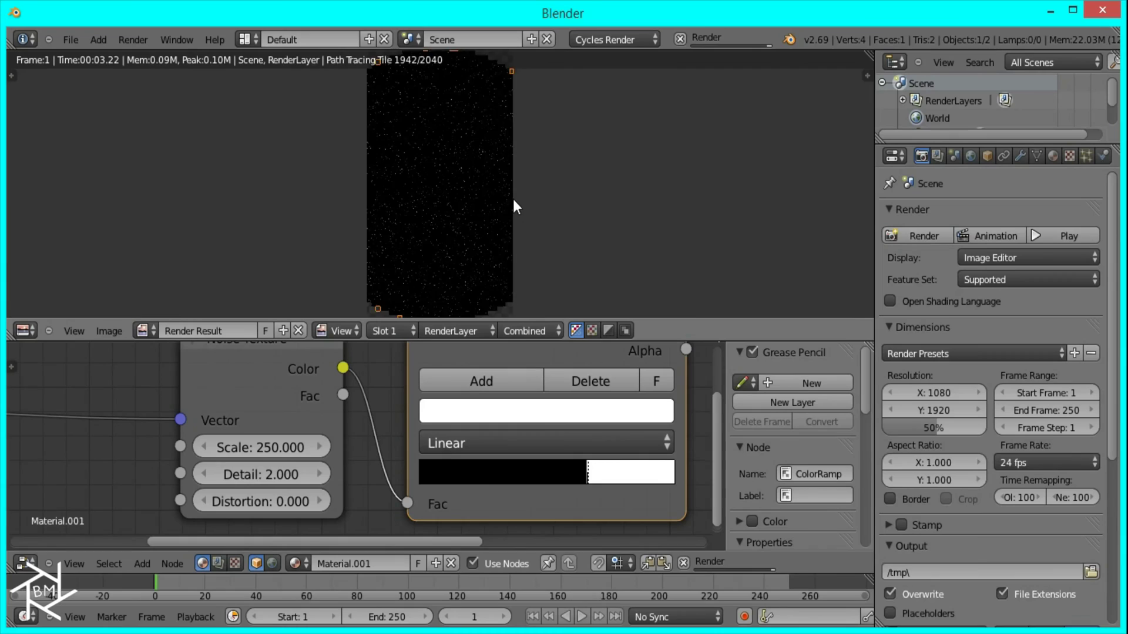
pyautogui.scroll(5, 456, 166)
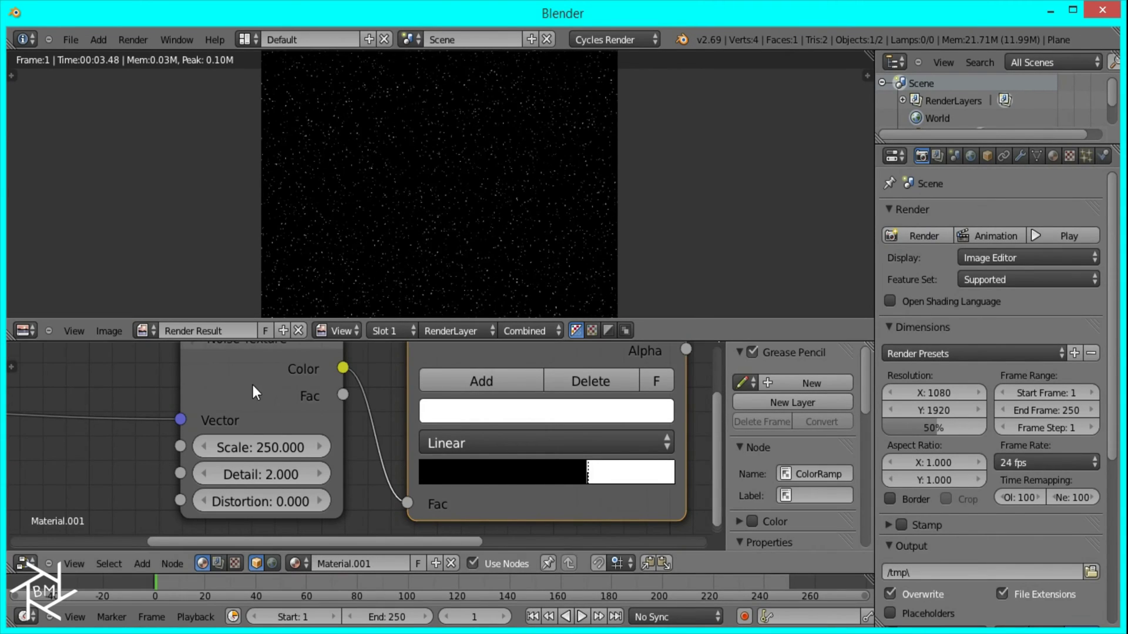
pyautogui.moveTo(320, 344); pyautogui.dragTo(320, 480)
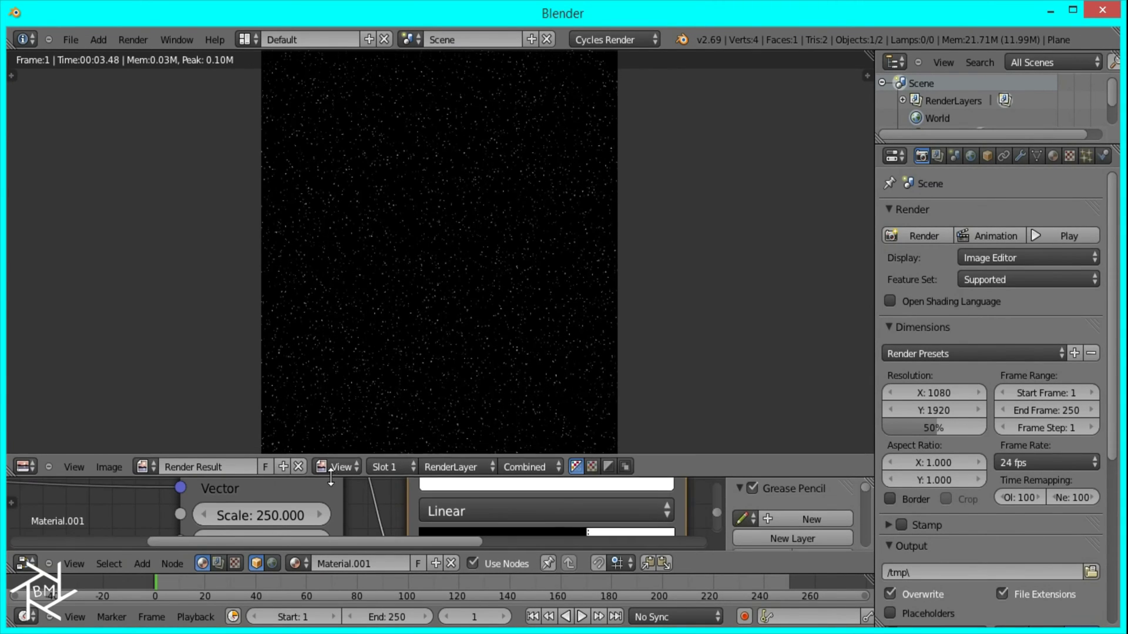
# Switch to the Compositing screen layout and enable compositing nodes with the backdrop.
pyautogui.click(255, 38)
pyautogui.click(295, 104)
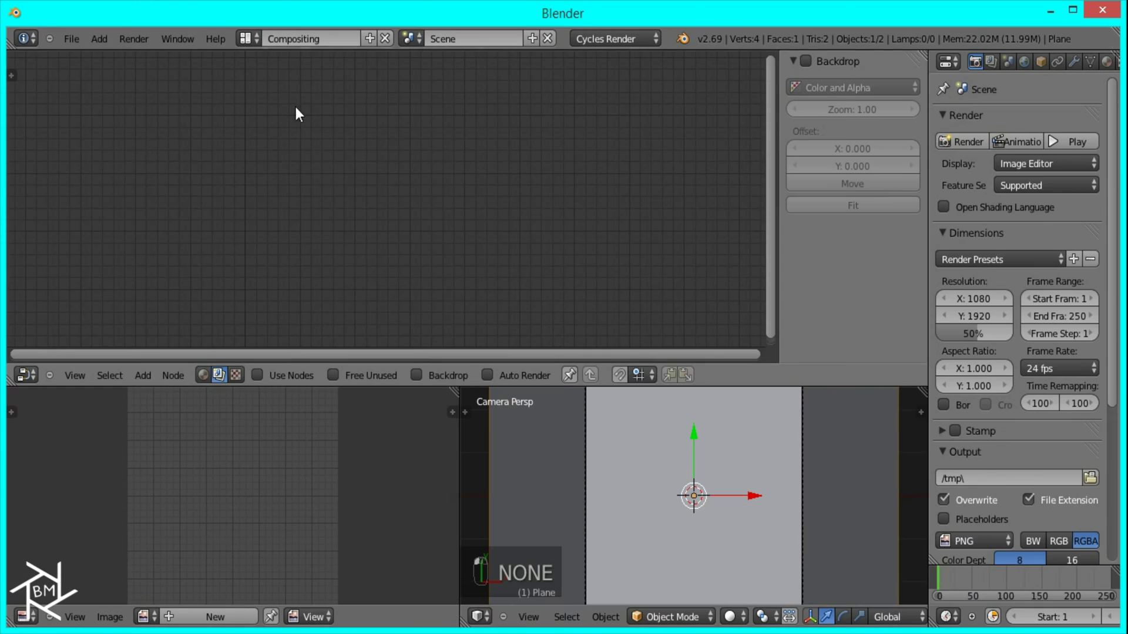
pyautogui.click(257, 375)
pyautogui.click(417, 375)
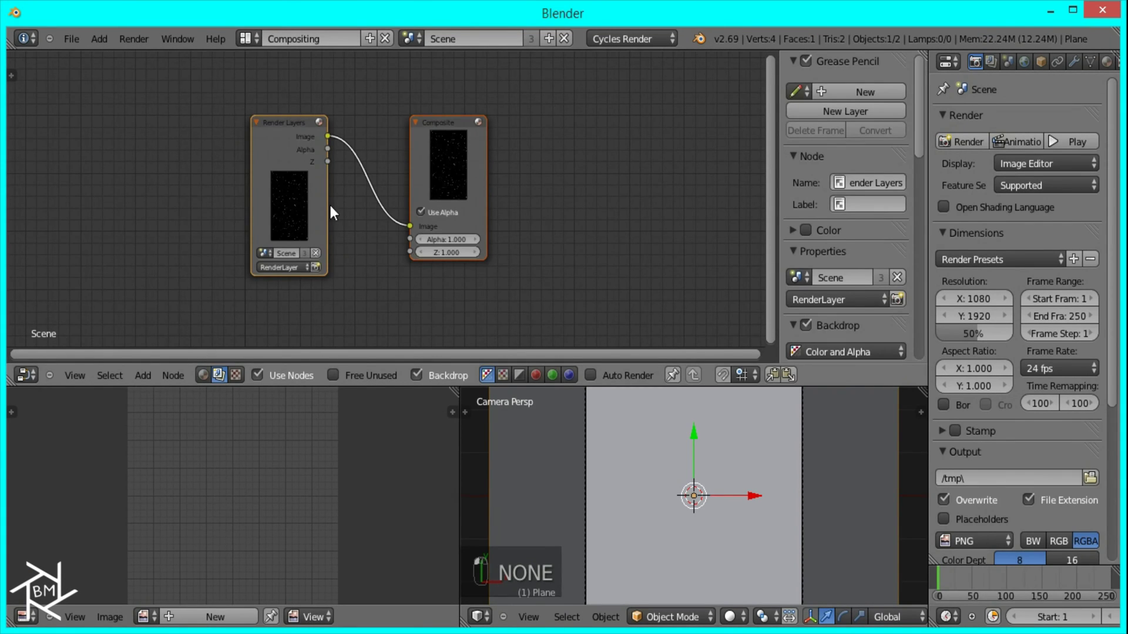
# Connect a Viewer node to the Render Layers image output, maximize the node editor, and spread the three nodes away from the backdrop image.
pyautogui.keyDown('ctrl'); pyautogui.keyDown('shift'); pyautogui.click(301, 167); pyautogui.keyUp('shift'); pyautogui.keyUp('ctrl')
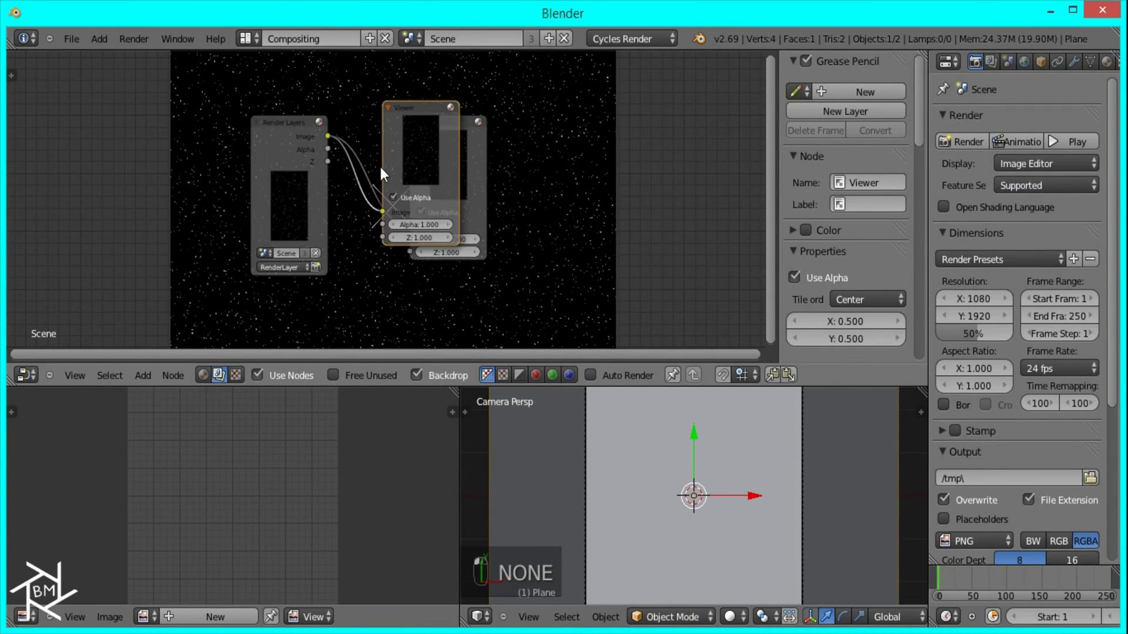
pyautogui.hotkey('ctrl', 'Up')
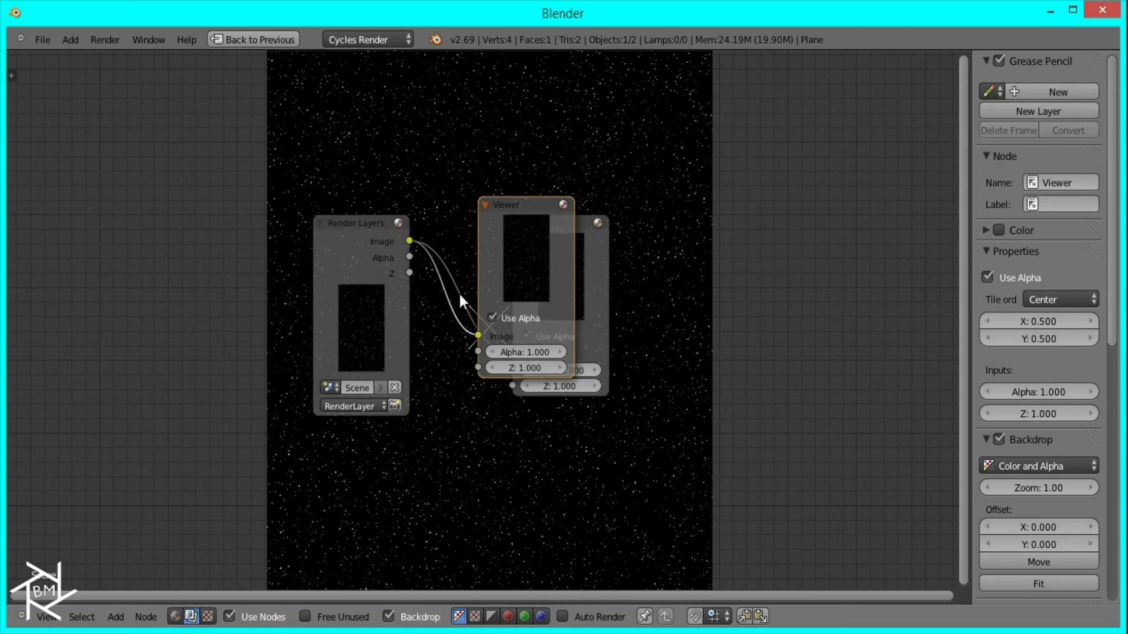
pyautogui.moveTo(539, 257); pyautogui.dragTo(883, 477)
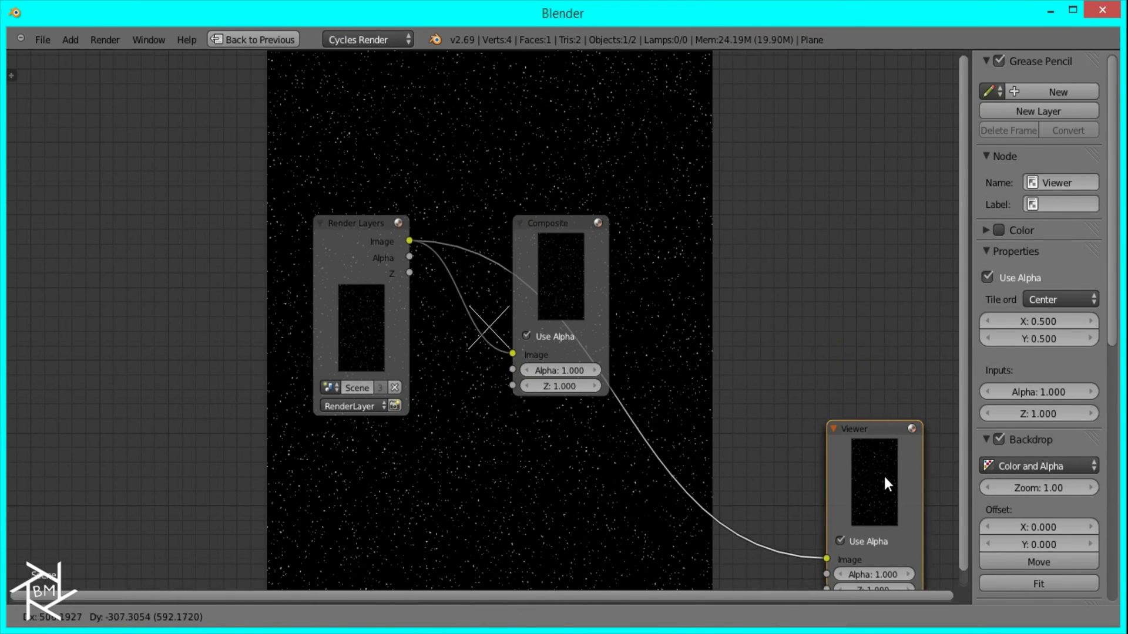
pyautogui.click(570, 241)
pyautogui.moveTo(602, 250); pyautogui.dragTo(896, 132)
pyautogui.moveTo(353, 268); pyautogui.dragTo(56, 129)
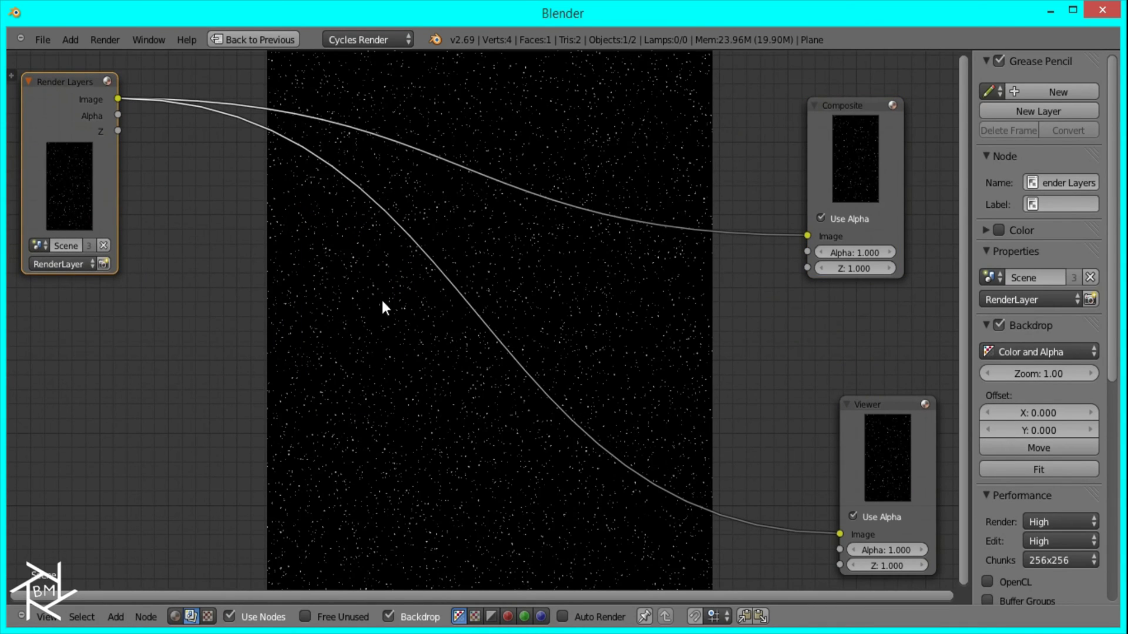
# Scale the backdrop to a zoom of 0.58 so the whole portrait image fits in the node editor.
pyautogui.hotkey('alt', 'v')
pyautogui.hotkey('alt', 'v')
pyautogui.hotkey('alt', 'v')
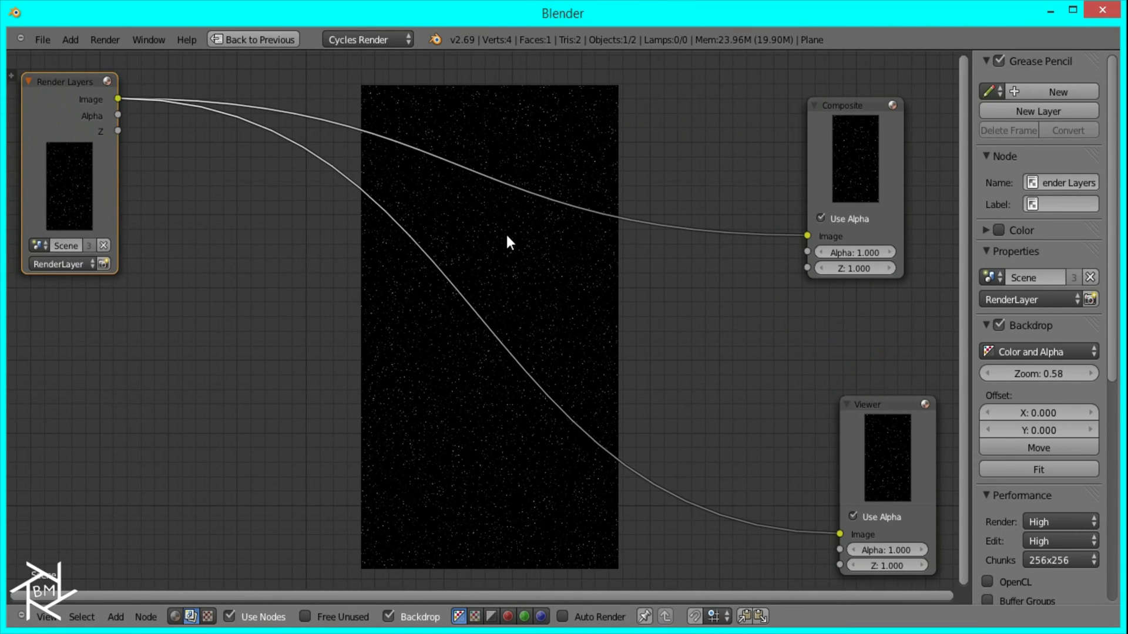
pyautogui.press('v')
pyautogui.press('v')
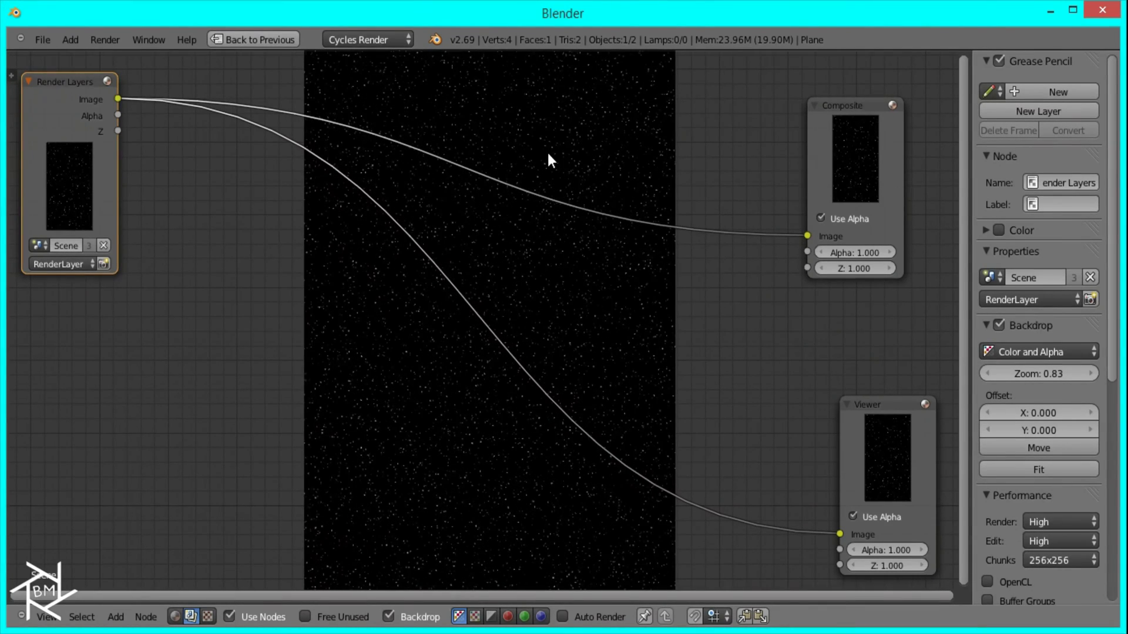
pyautogui.hotkey('alt', 'v')
pyautogui.hotkey('alt', 'v')
pyautogui.hotkey('alt', 'v')
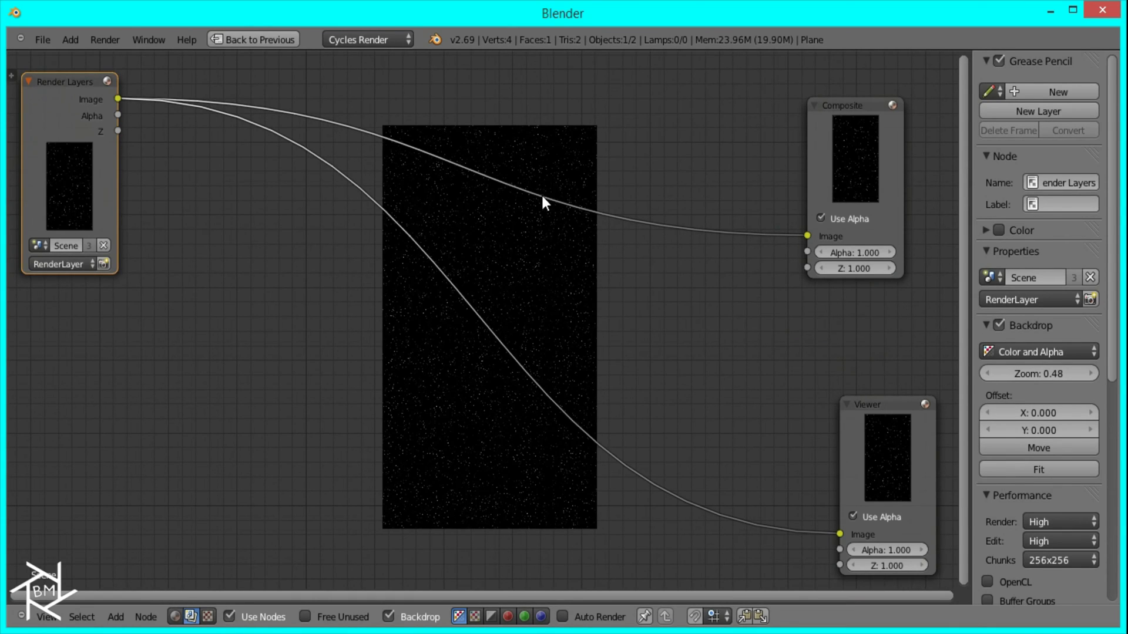
pyautogui.hotkey('alt', 'v')
pyautogui.press('v')
pyautogui.press('v')
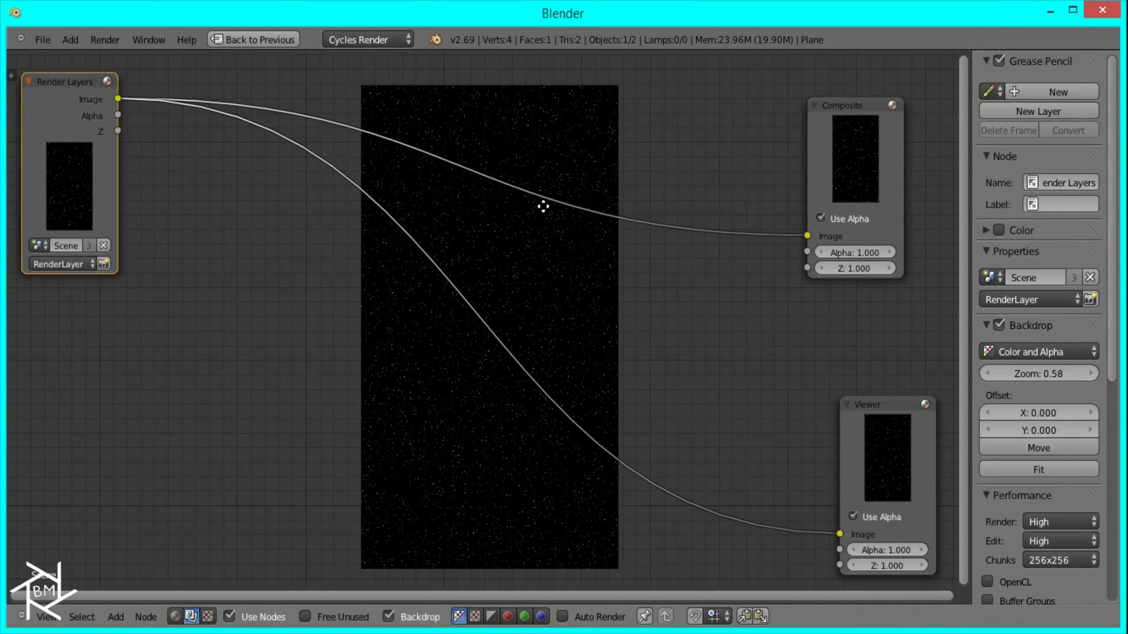
# Insert a Directional Blur node on the link between the Render Layers and Viewer nodes.
pyautogui.moveTo(543, 206); pyautogui.dragTo(335, 226, button='middle')
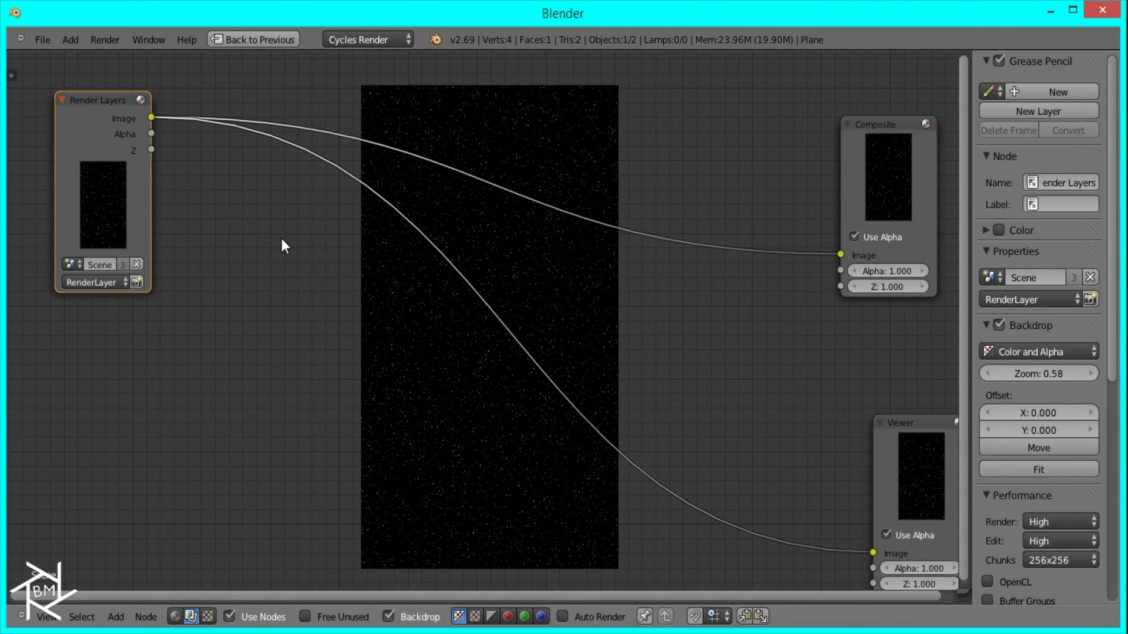
pyautogui.hotkey('shift', 'a')
pyautogui.moveTo(269, 246)
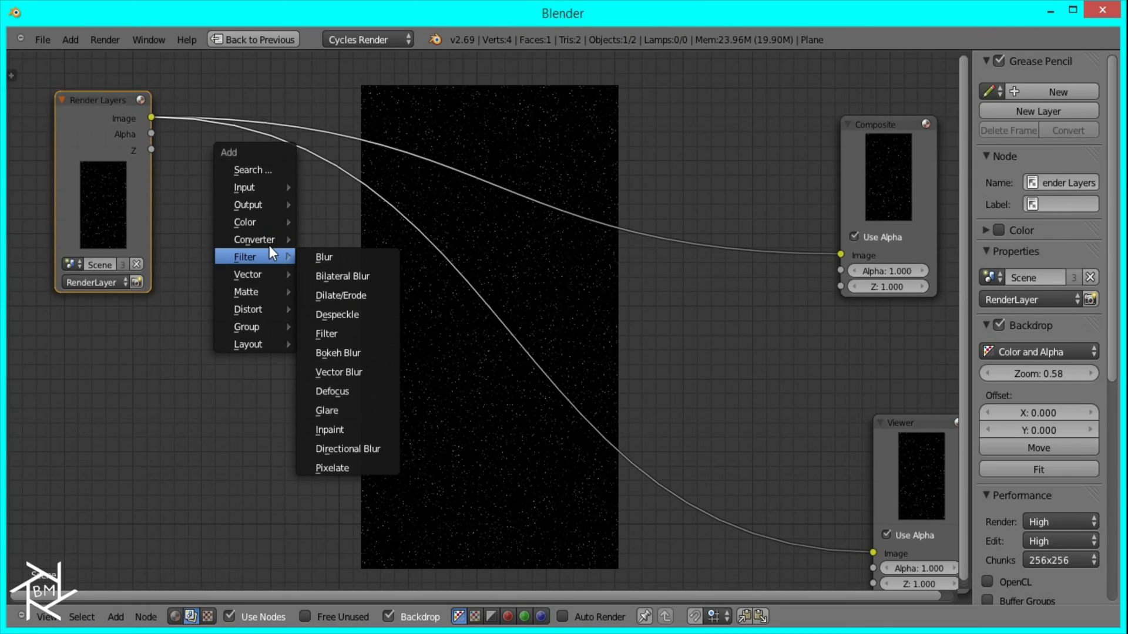
pyautogui.click(351, 450)
pyautogui.click(270, 161)
pyautogui.scroll(2, 360, 248)
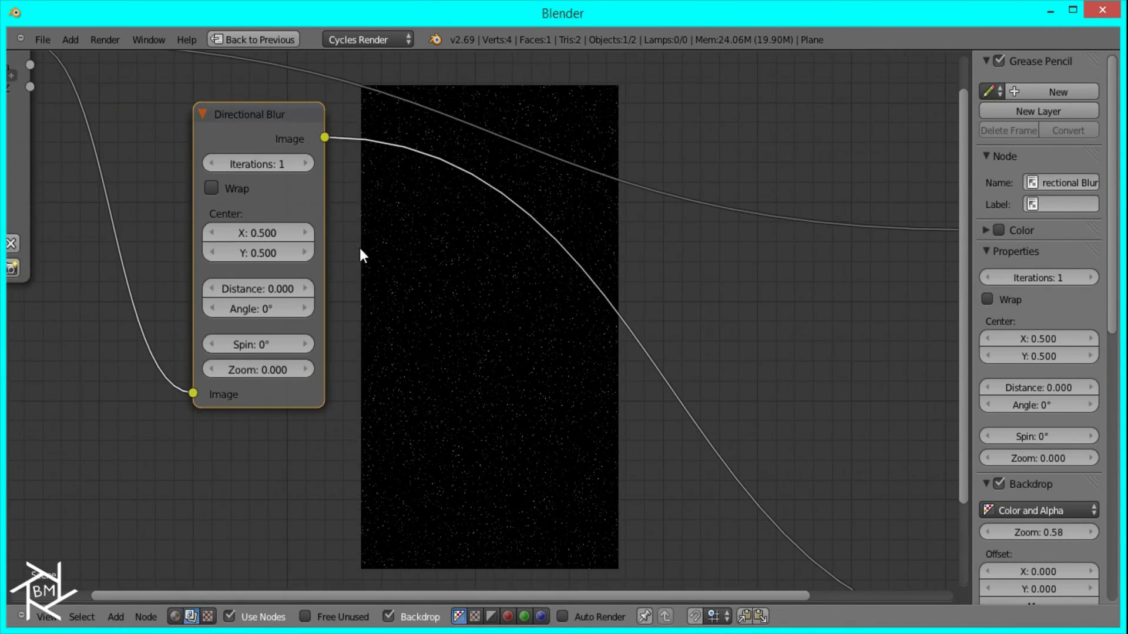
# Set the Directional Blur's zoom to 0.6.
pyautogui.moveTo(359, 248); pyautogui.dragTo(446, 325, button='middle')
pyautogui.scroll(2, 446, 325)
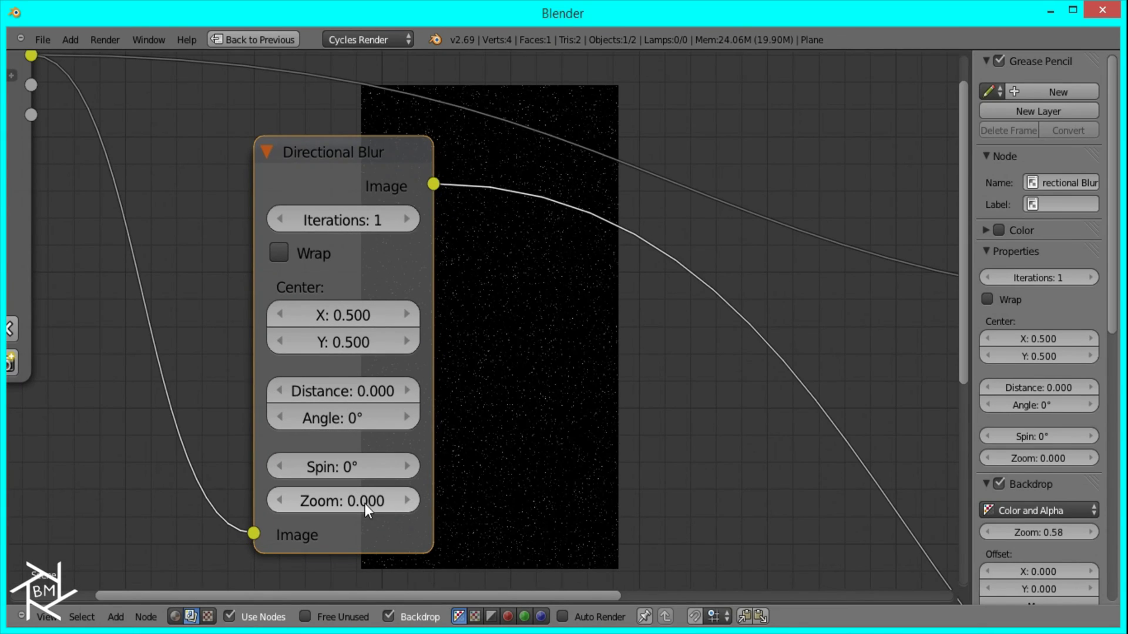
pyautogui.moveTo(361, 497); pyautogui.dragTo(190, 446, button='middle')
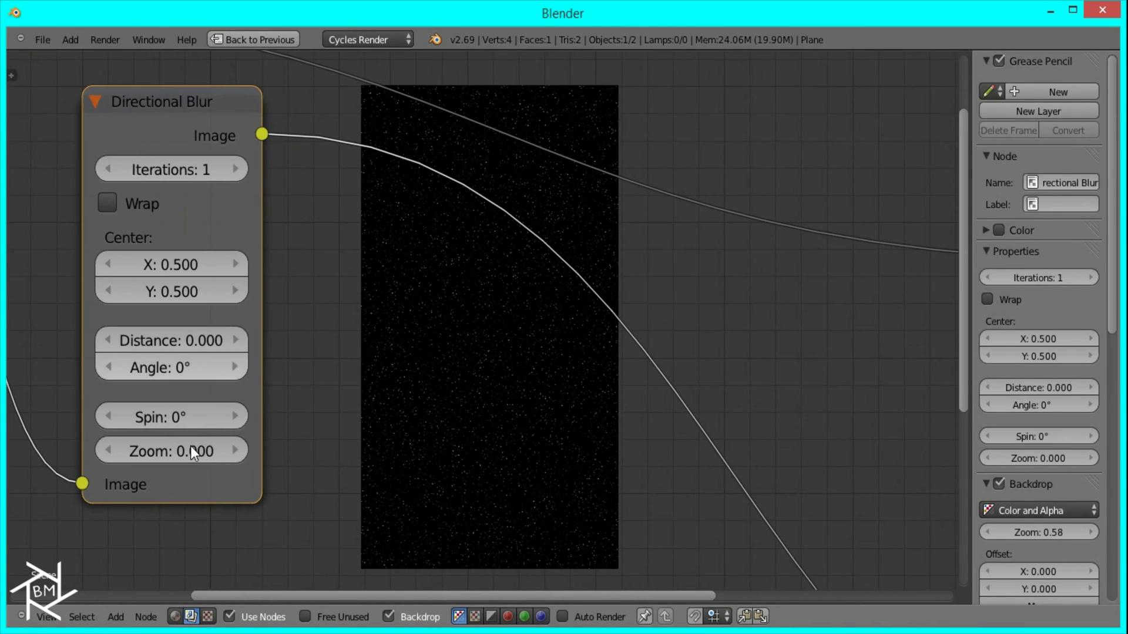
pyautogui.click(233, 454)
pyautogui.click(232, 454)
pyautogui.click(231, 454)
pyautogui.click(231, 454)
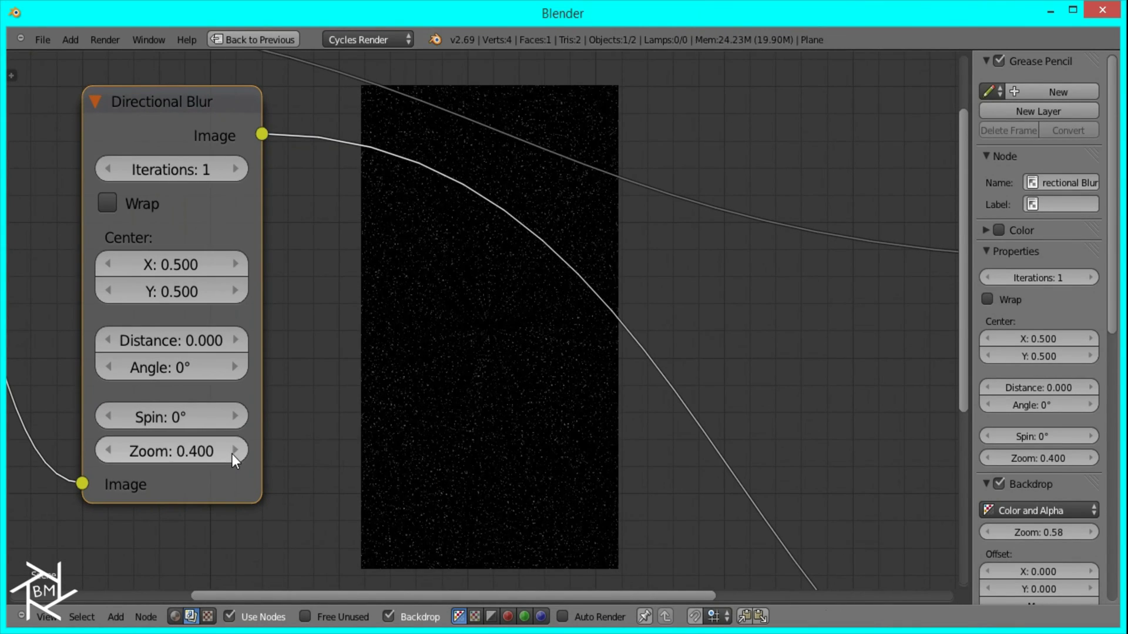
pyautogui.click(233, 453)
pyautogui.click(233, 452)
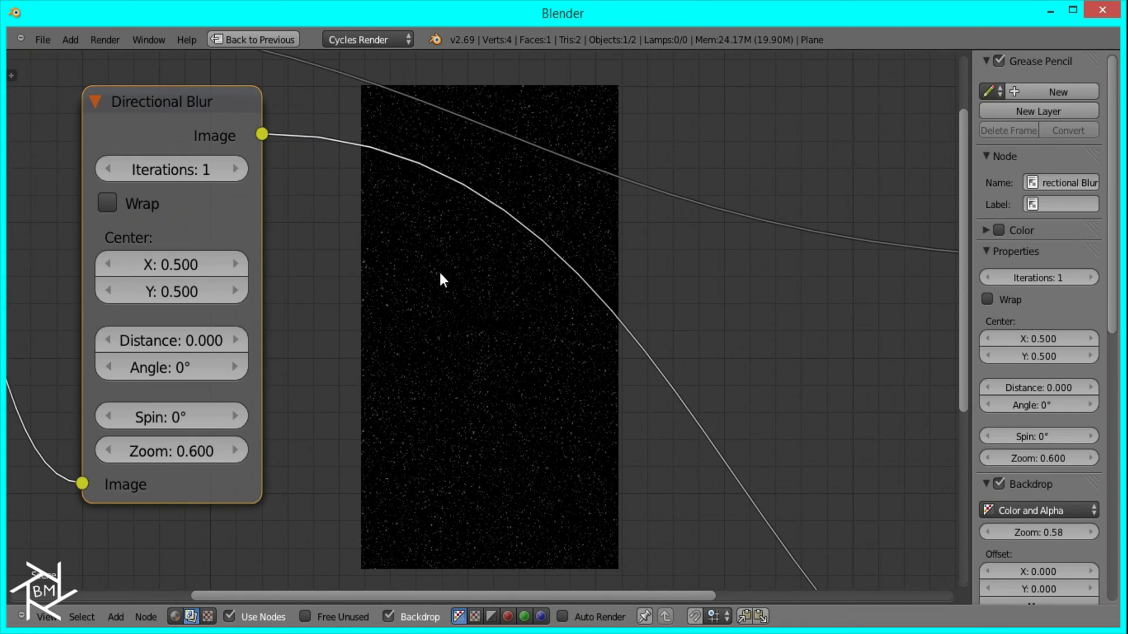
# Raise the Directional Blur's iterations to 5.
pyautogui.moveTo(202, 221); pyautogui.dragTo(160, 312, button='middle')
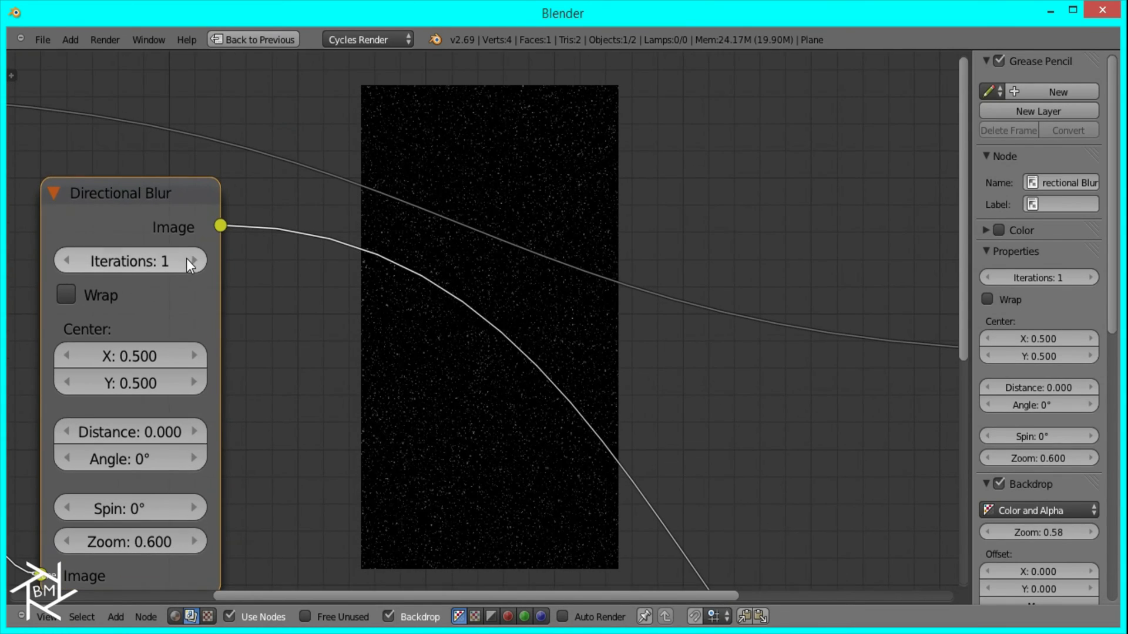
pyautogui.click(189, 261)
pyautogui.click(190, 260)
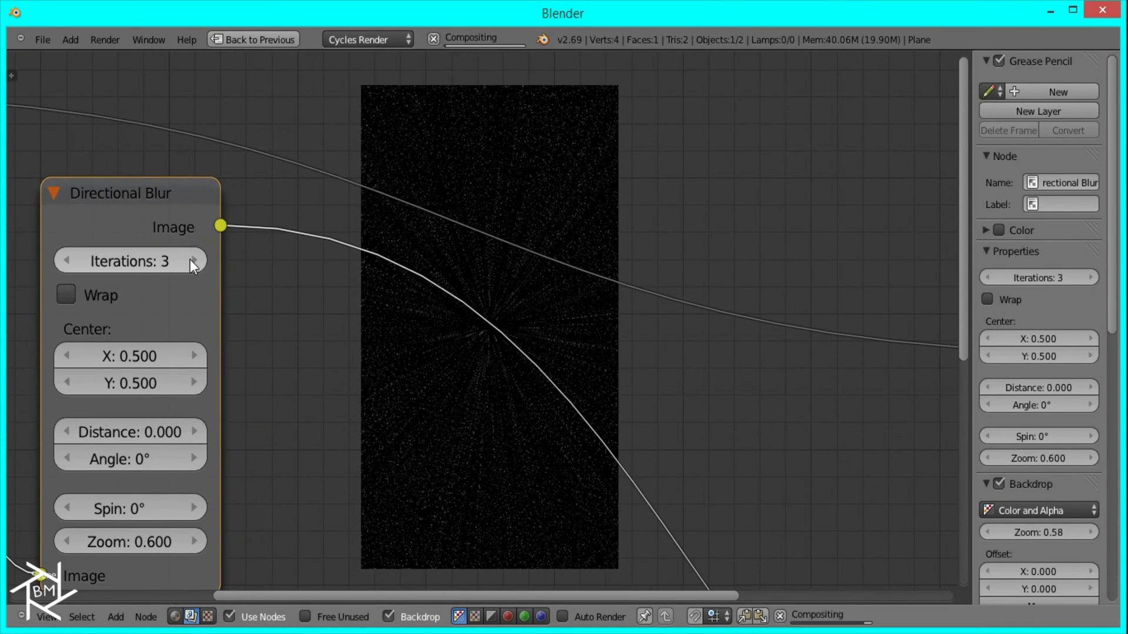
pyautogui.click(190, 261)
pyautogui.click(190, 260)
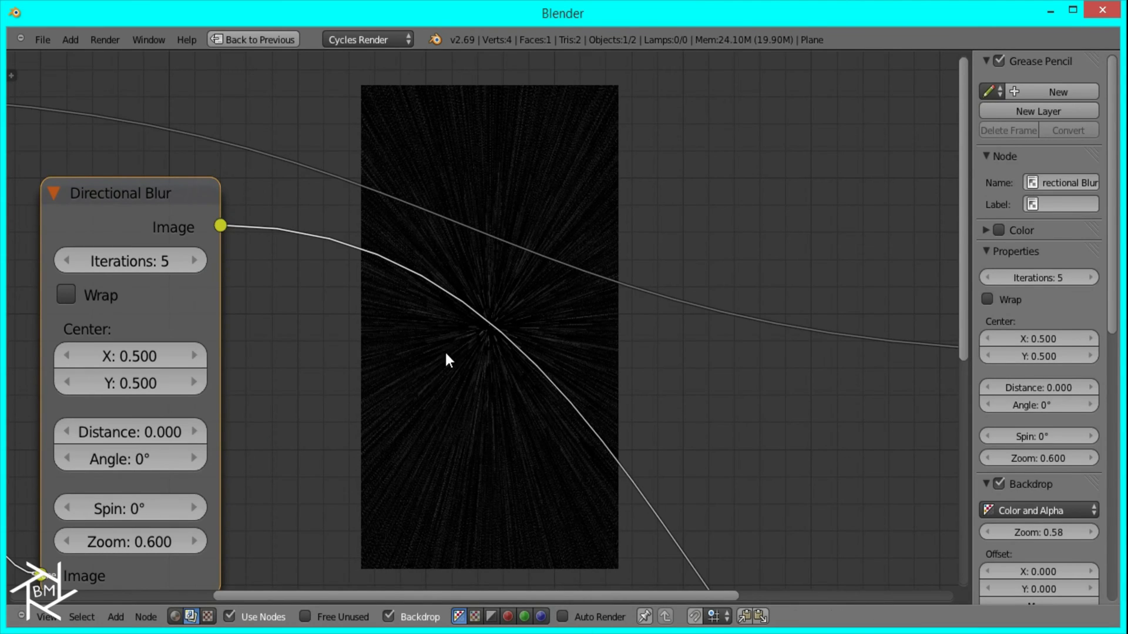
# Set the Directional Blur's distance to 0.1.
pyautogui.moveTo(361, 392); pyautogui.dragTo(496, 272, button='middle')
pyautogui.moveTo(371, 291); pyautogui.dragTo(343, 262, button='middle')
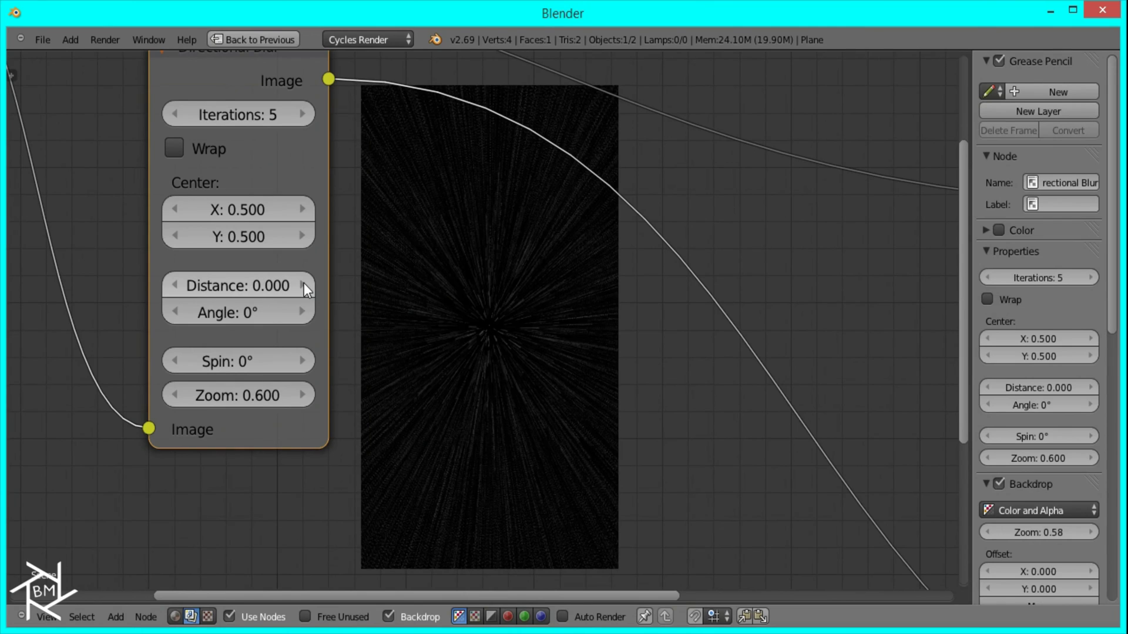
pyautogui.click(305, 284)
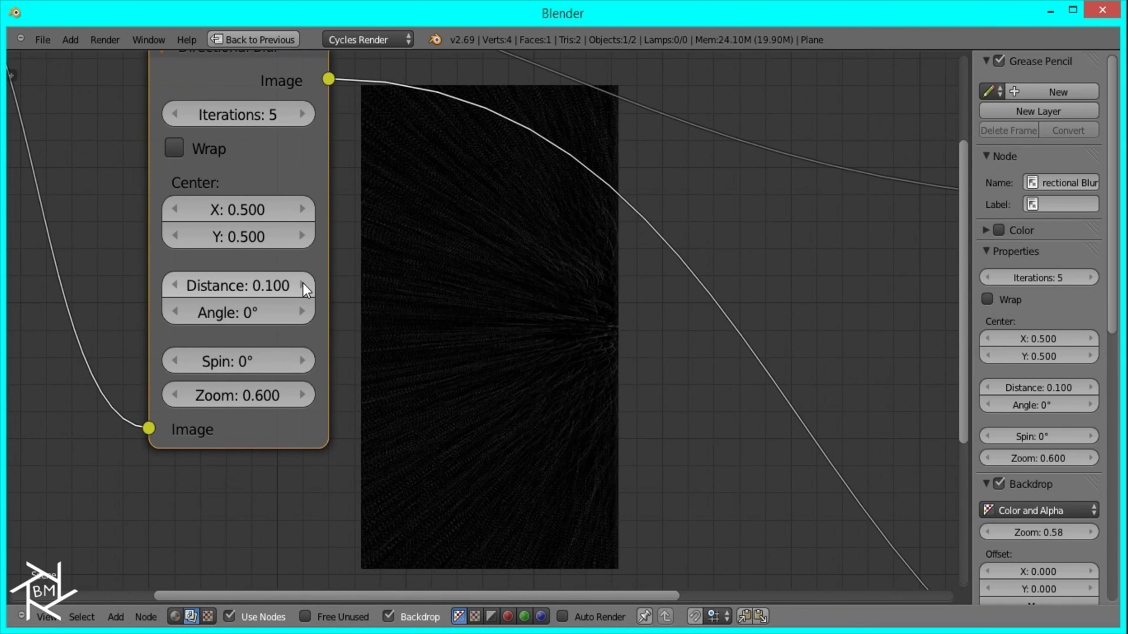
# Try several angles for the Directional Blur and set it to 270°.
pyautogui.scroll(2, 682, 325)
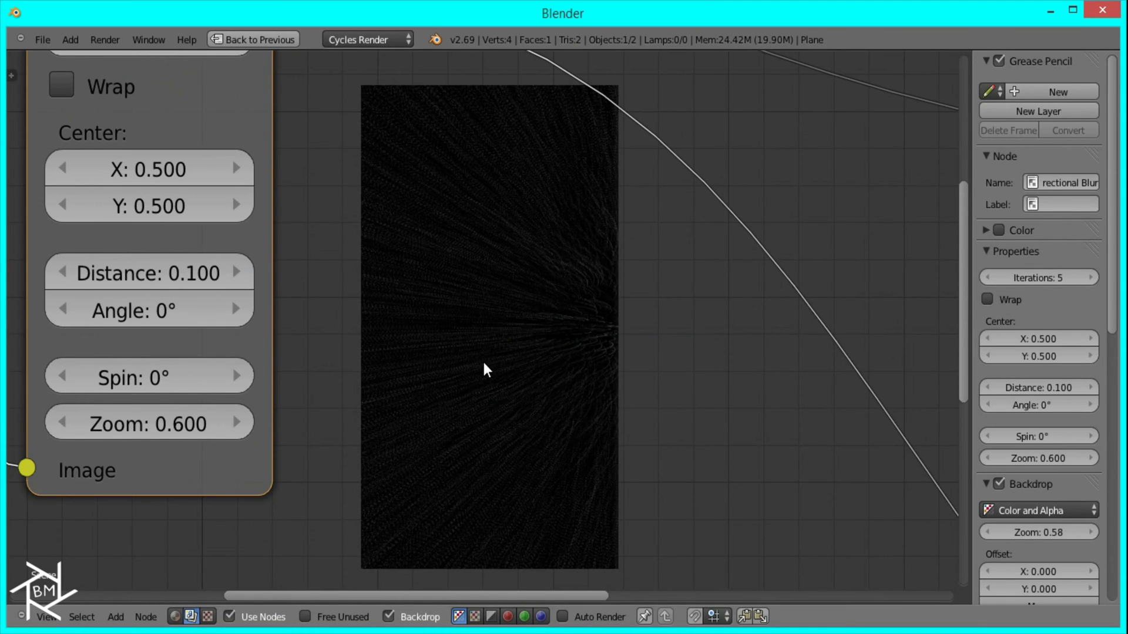
pyautogui.moveTo(118, 310); pyautogui.dragTo(193, 314)
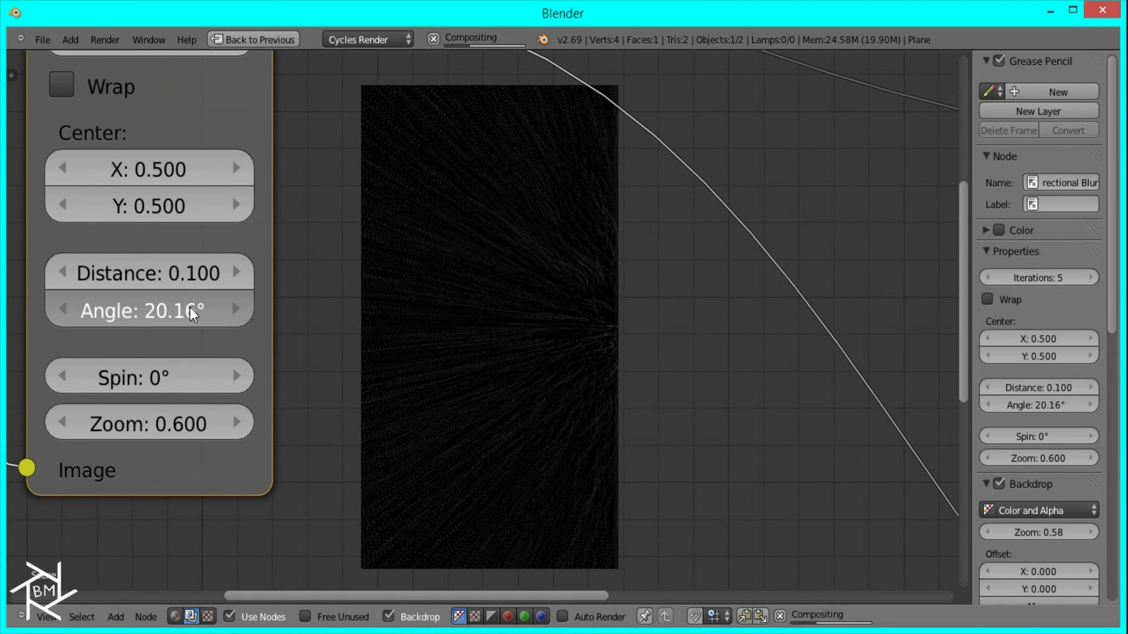
pyautogui.moveTo(277, 311); pyautogui.dragTo(281, 312)
pyautogui.moveTo(152, 311); pyautogui.dragTo(272, 317)
pyautogui.click(156, 316)
pyautogui.write('270')
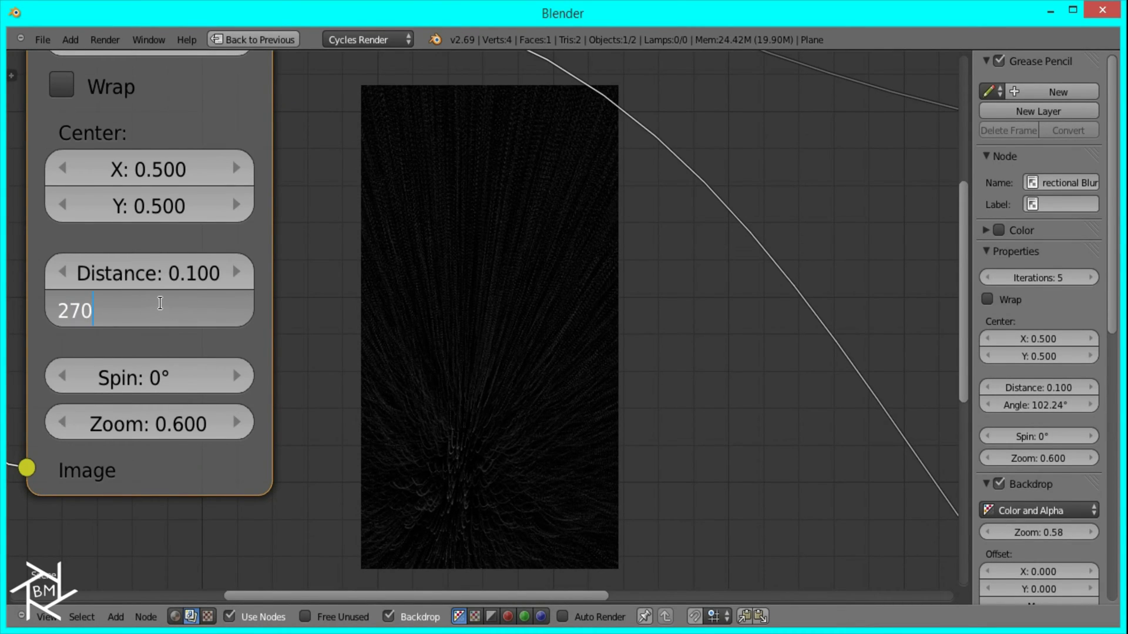
pyautogui.press('Return')
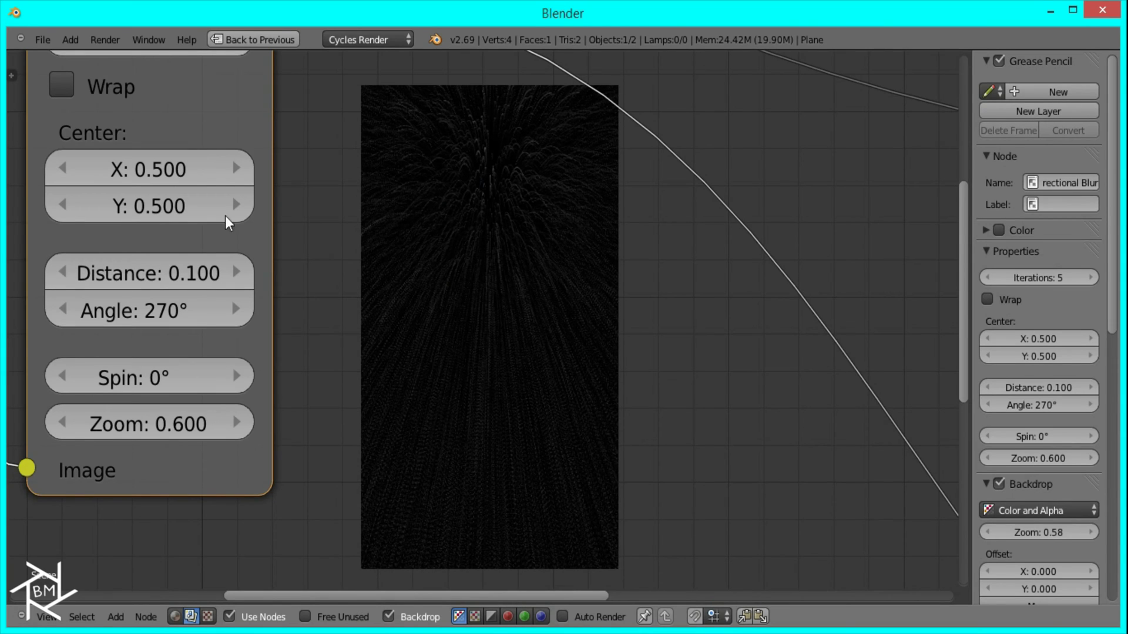
# Lower the Directional Blur's center Y to 0.2 to bring the burst back towards the image's middle.
pyautogui.click(64, 208)
pyautogui.click(66, 206)
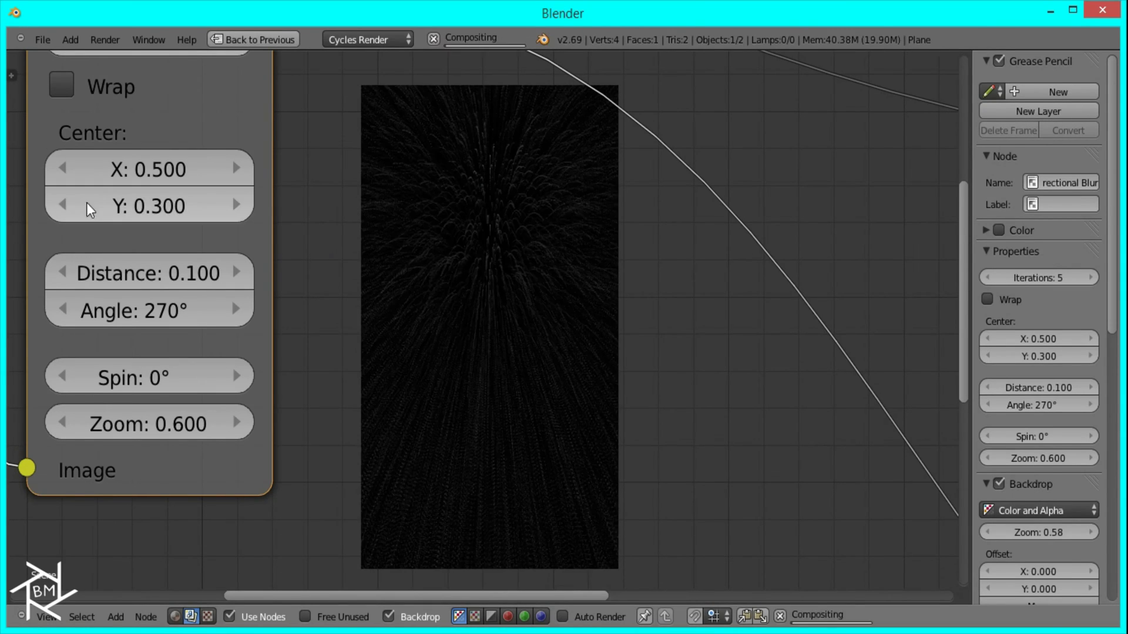
pyautogui.click(158, 202)
pyautogui.write('.2')
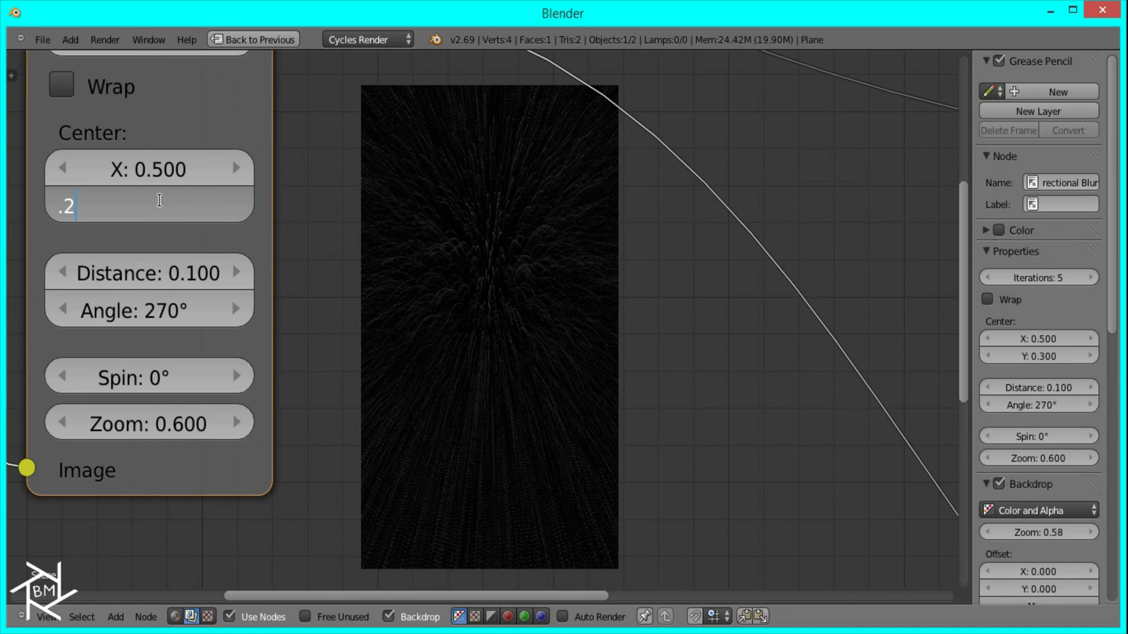
pyautogui.write('5')
pyautogui.press('Return')
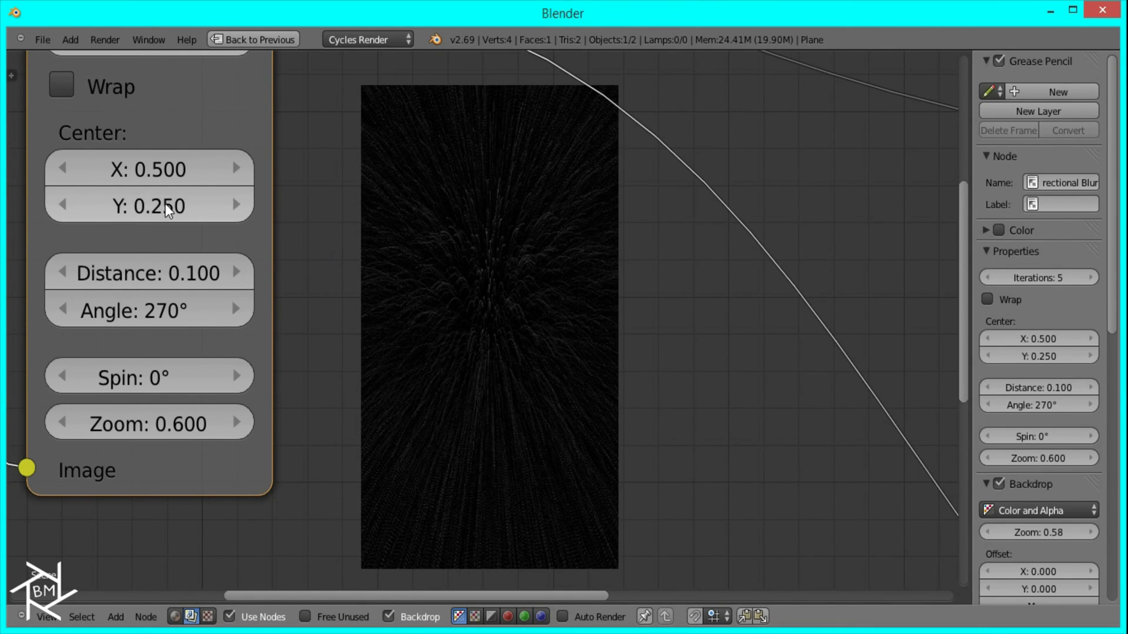
pyautogui.click(168, 209)
pyautogui.write('.2')
pyautogui.press('Return')
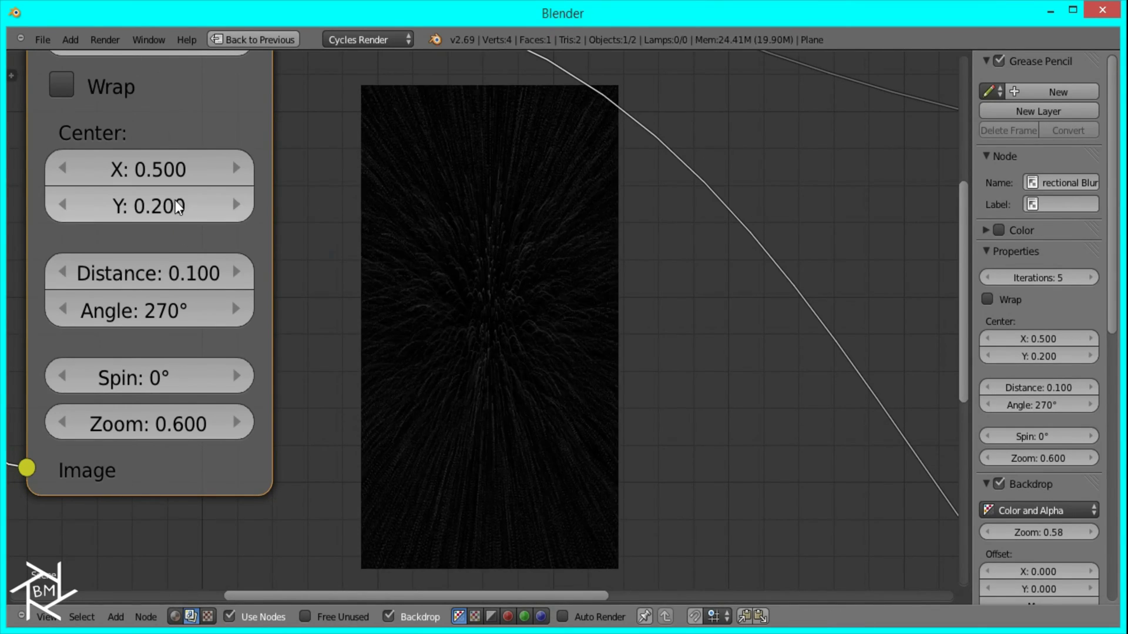
# Move the Directional Blur node closer to the Render Layers node to make room behind it.
pyautogui.moveTo(511, 308); pyautogui.dragTo(542, 360, button='middle')
pyautogui.scroll(-4, 415, 317)
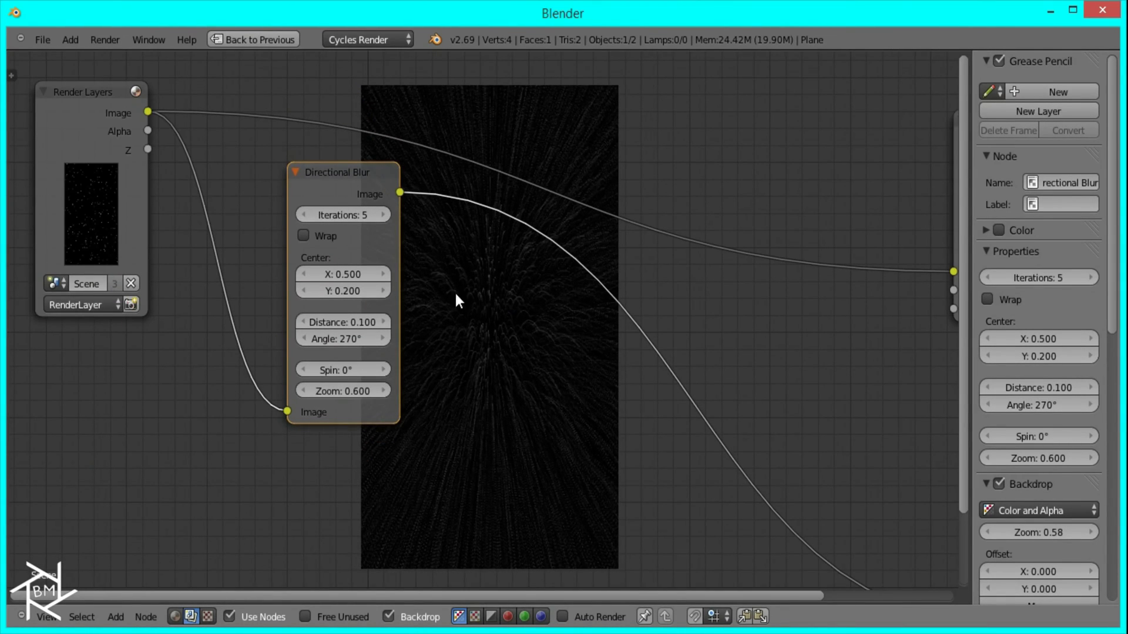
pyautogui.moveTo(332, 180); pyautogui.dragTo(255, 198)
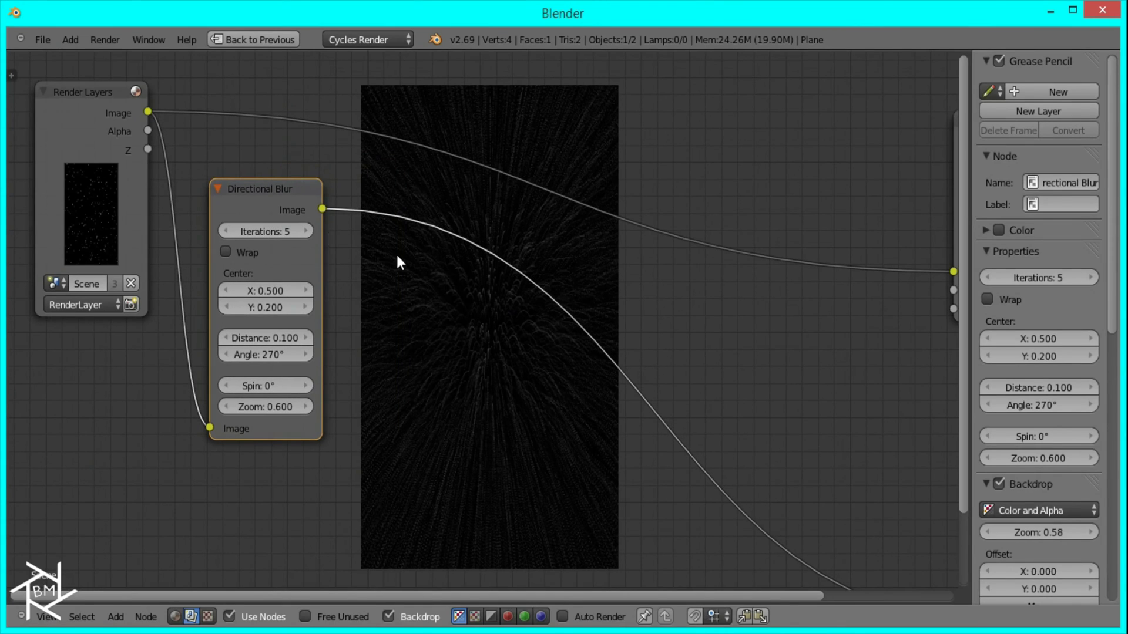
# Insert a Mix node after the Directional Blur, feed the blurred image into both image inputs and set its blend mode to Add.
pyautogui.hotkey('shift', 'a')
pyautogui.click(505, 253)
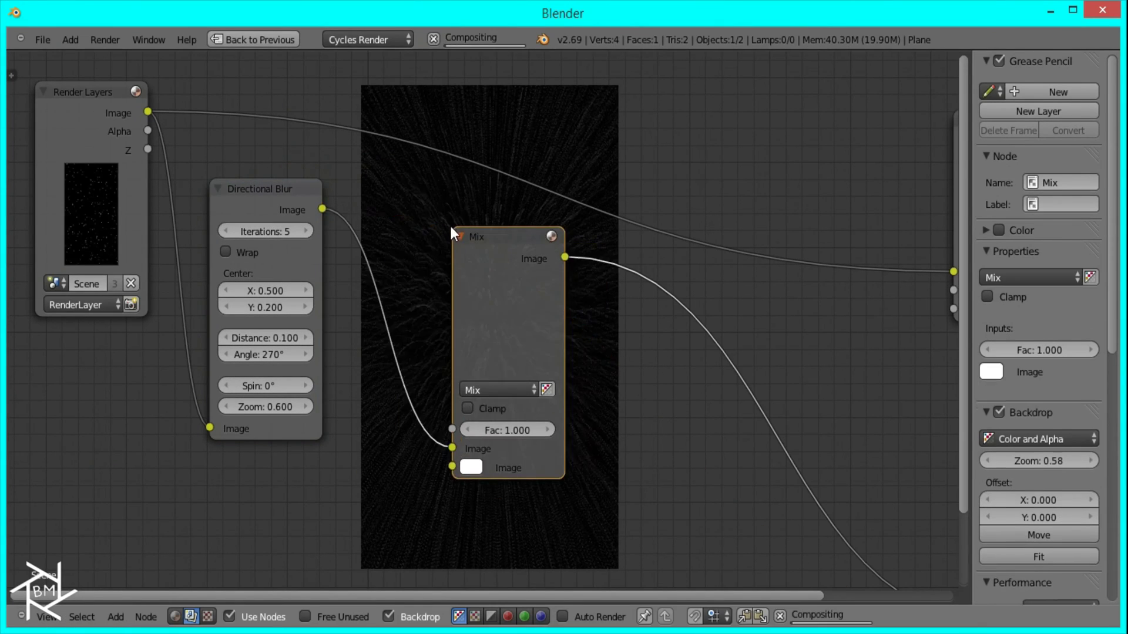
pyautogui.click(452, 228)
pyautogui.moveTo(322, 209); pyautogui.dragTo(452, 467)
pyautogui.click(498, 389)
pyautogui.click(490, 355)
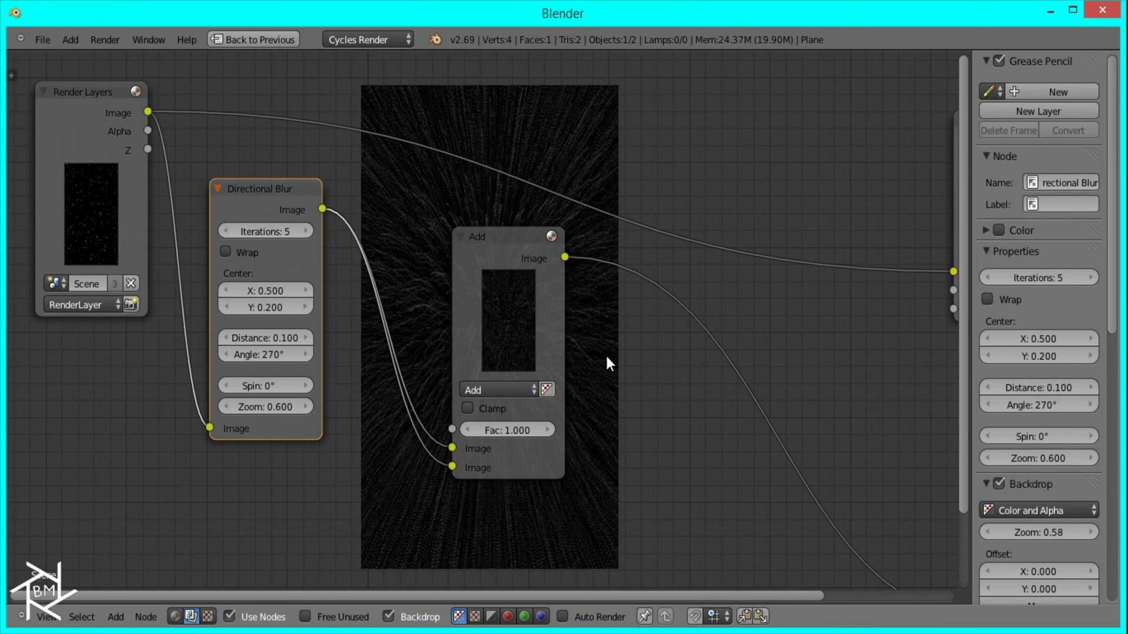
pyautogui.click(490, 301)
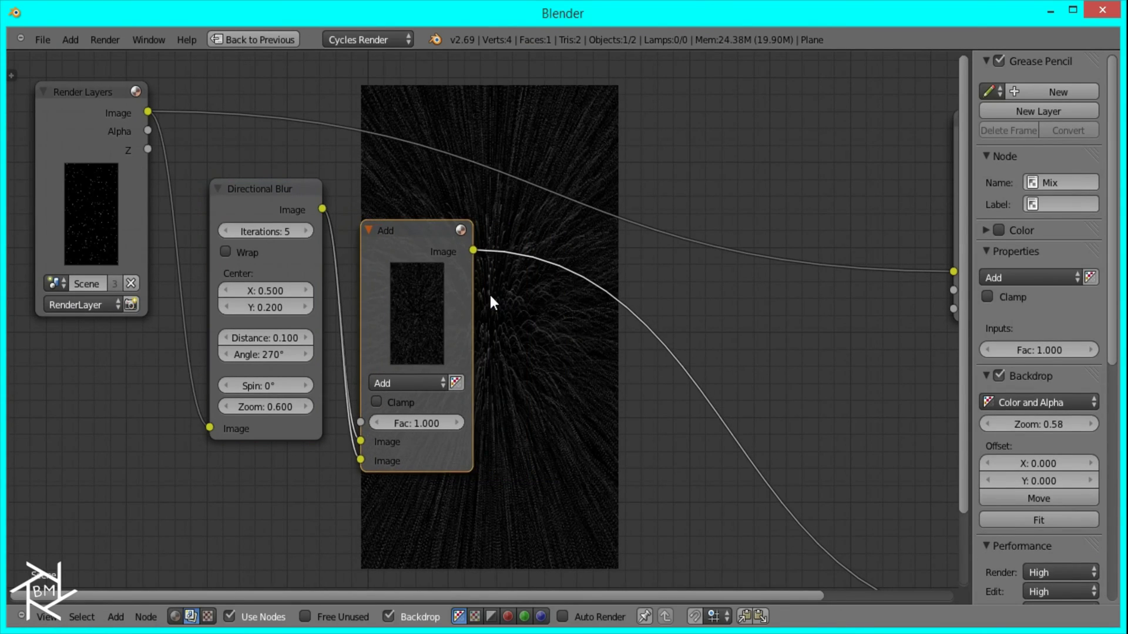
# Duplicate the Add node onto the link to the Viewer and set the copy's blend mode to Multiply.
pyautogui.moveTo(461, 304); pyautogui.dragTo(362, 275, button='middle')
pyautogui.hotkey('shift', 'd')
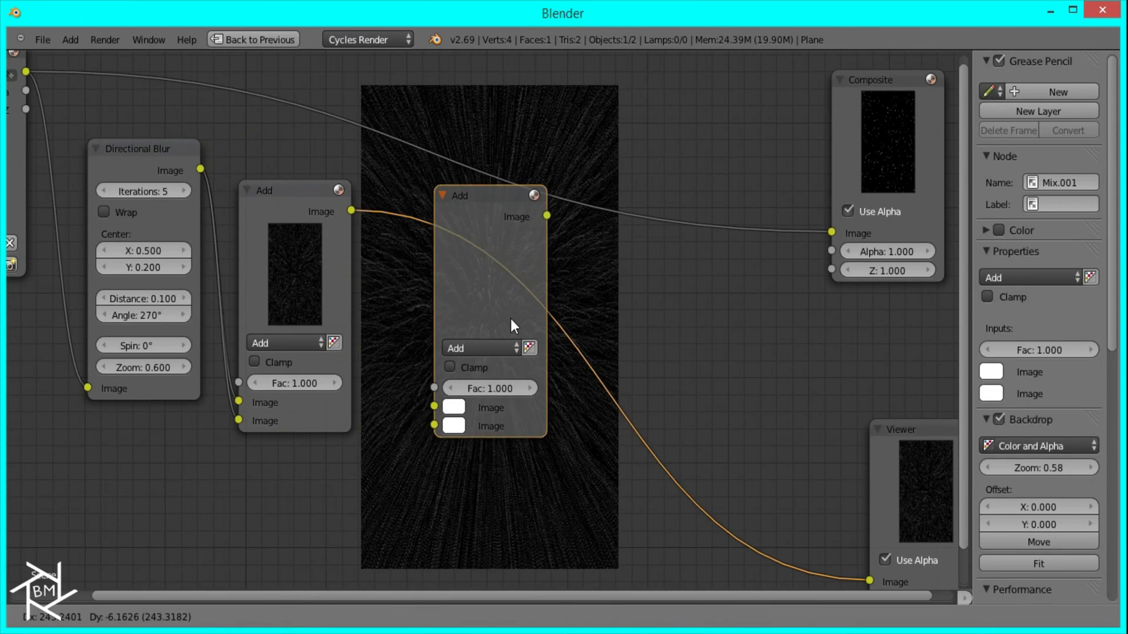
pyautogui.click(510, 319)
pyautogui.click(509, 368)
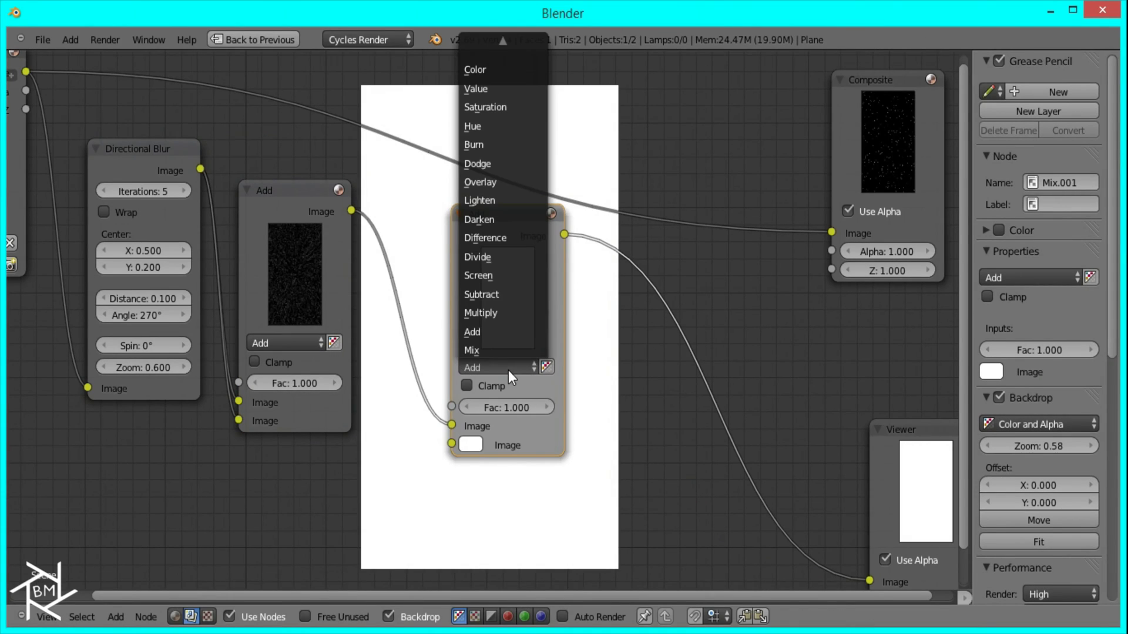
pyautogui.click(484, 311)
# Add an RGB input node below the Add node and connect it to the Multiply node's second image input.
pyautogui.moveTo(482, 312); pyautogui.dragTo(554, 257, button='middle')
pyautogui.hotkey('shift', 'a')
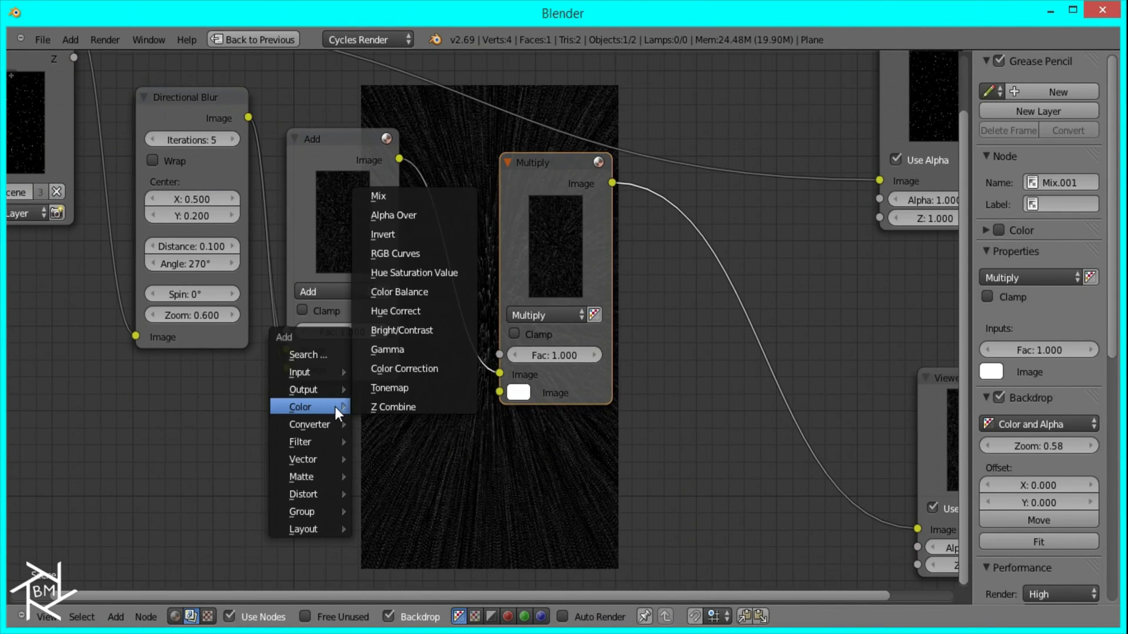
pyautogui.moveTo(329, 368)
pyautogui.click(387, 433)
pyautogui.click(315, 408)
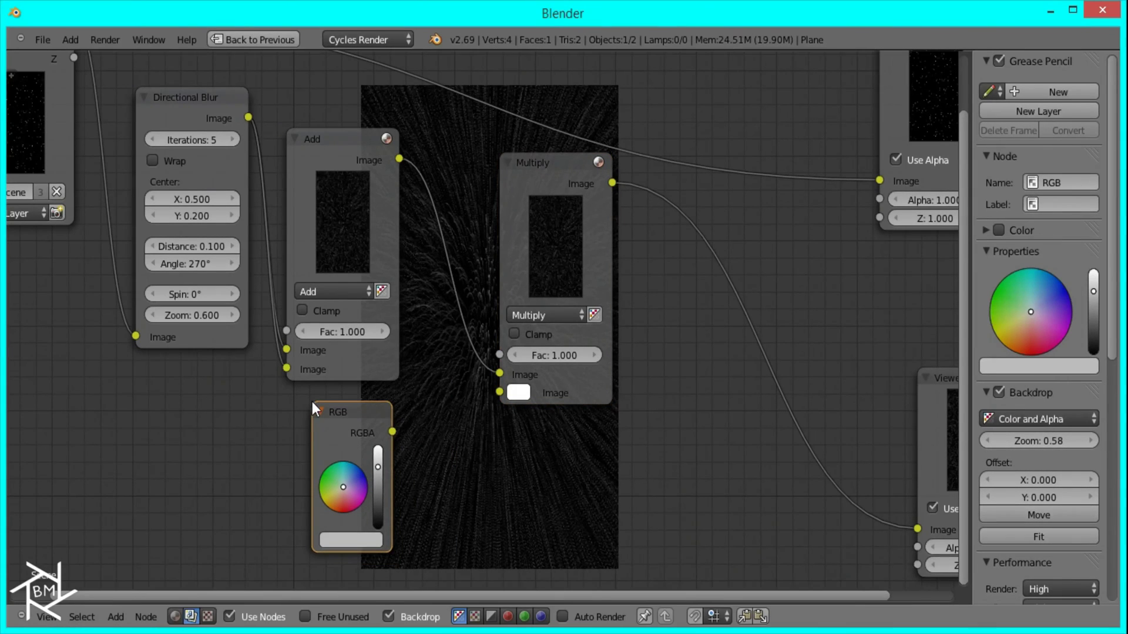
pyautogui.moveTo(496, 404); pyautogui.dragTo(491, 417)
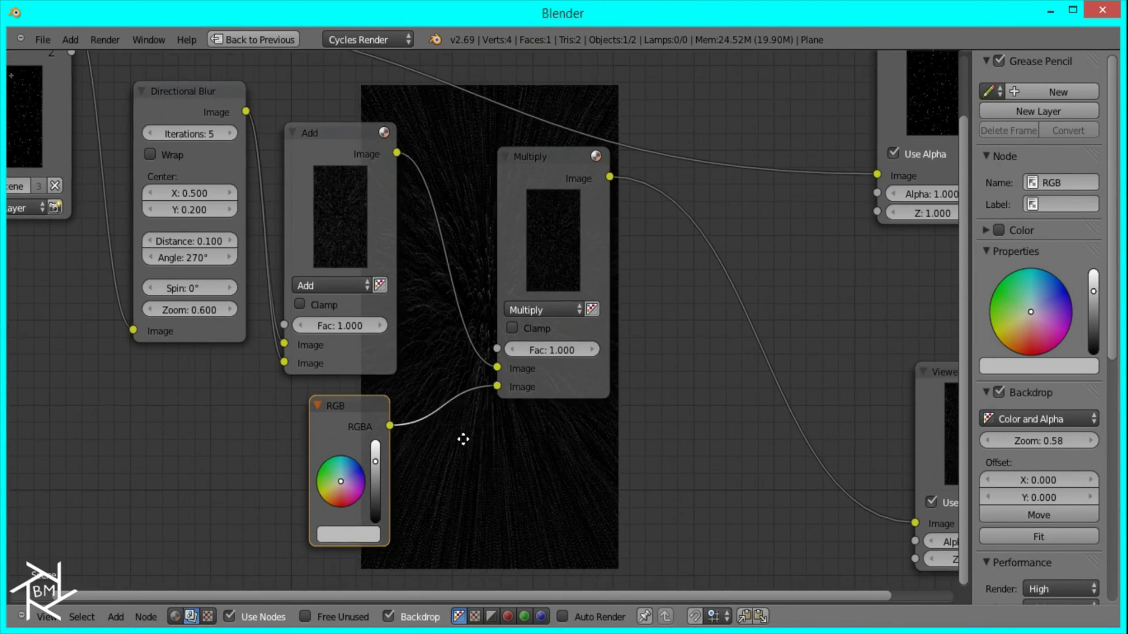
# Set the RGB node to full brightness and pick a saturated light blue.
pyautogui.scroll(3, 395, 433)
pyautogui.moveTo(319, 440); pyautogui.dragTo(318, 381)
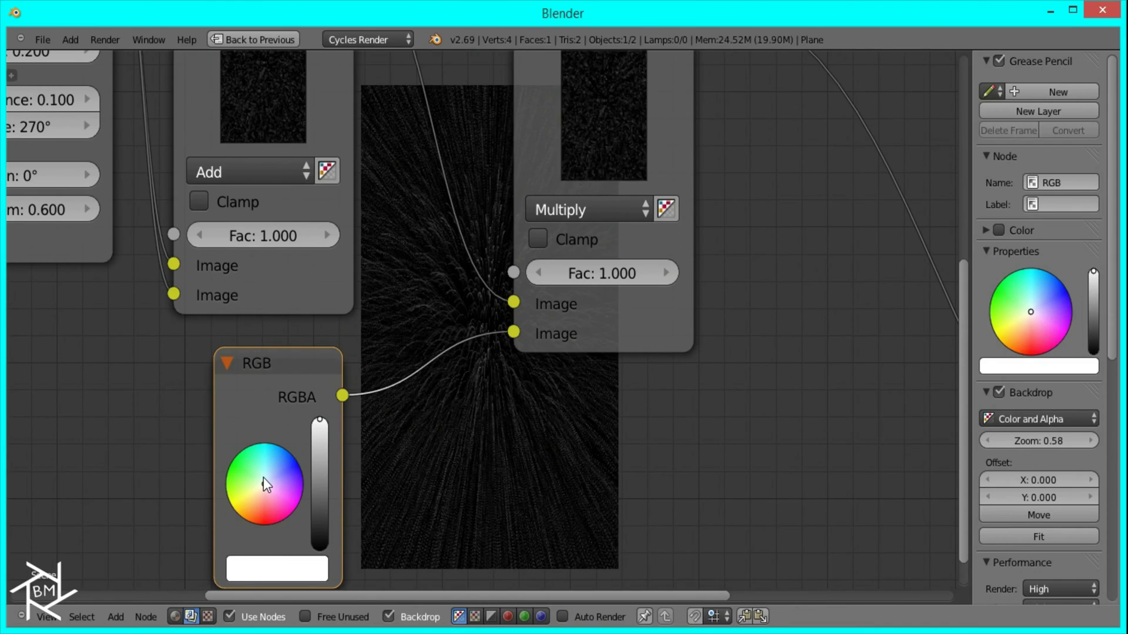
pyautogui.moveTo(264, 477)
pyautogui.mouseDown()
pyautogui.moveTo(290, 439)
pyautogui.moveTo(288, 450)
pyautogui.mouseUp()
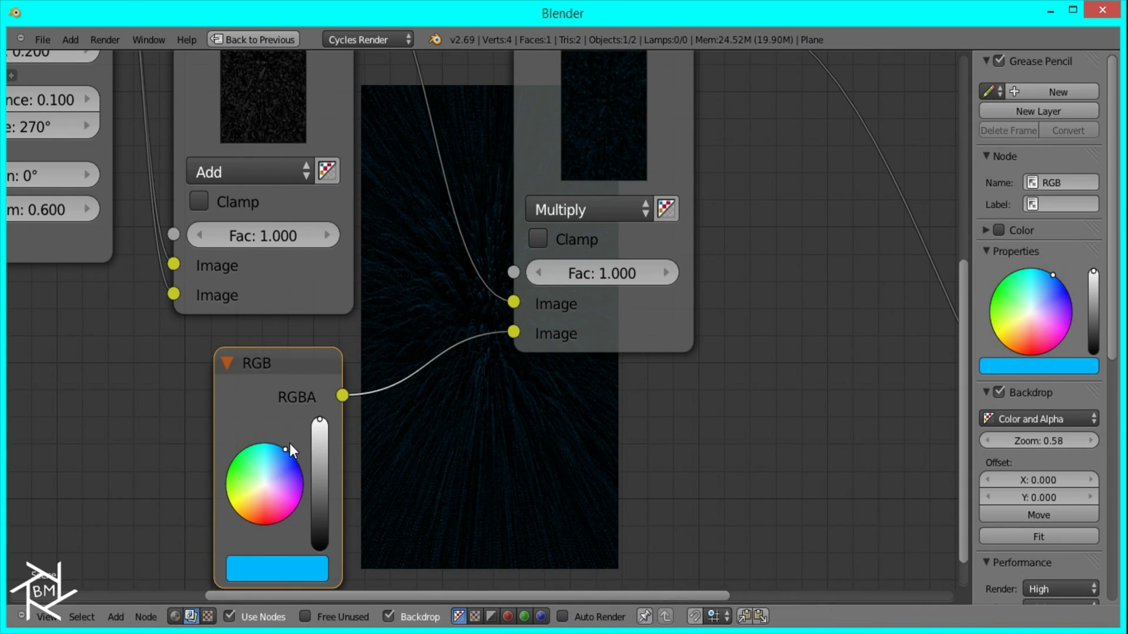
# Set the Add node's Fac to 5.
pyautogui.moveTo(497, 364); pyautogui.dragTo(661, 523, button='middle')
pyautogui.click(434, 393)
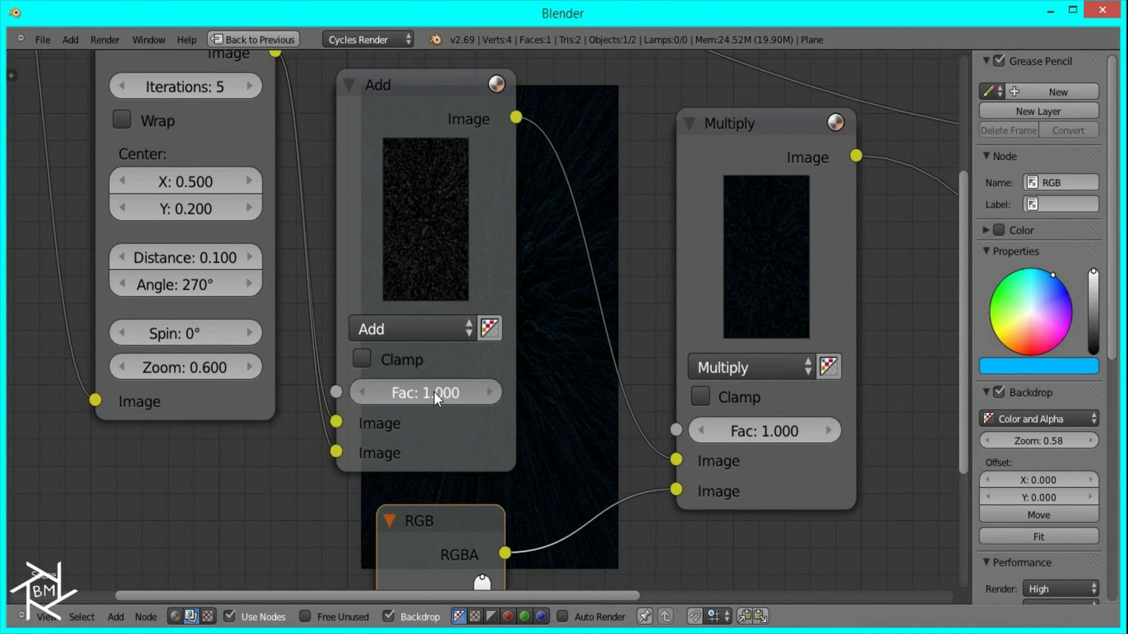
pyautogui.click(433, 392)
pyautogui.write('5')
pyautogui.press('Return')
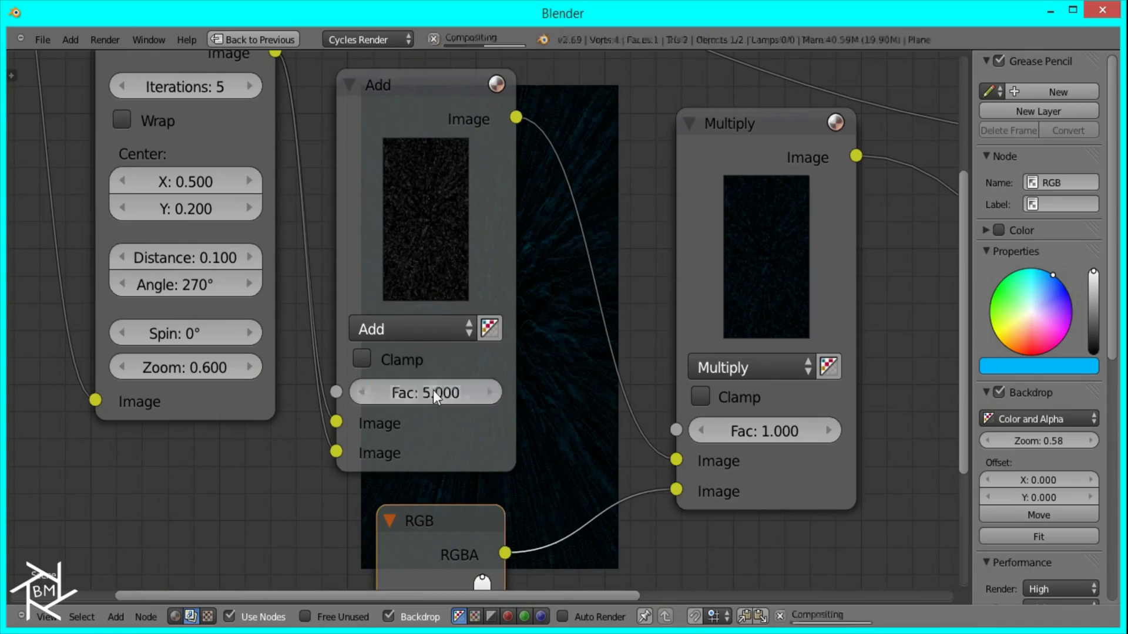
# Shift the Render Layers, Directional Blur, Add, RGB and Multiply nodes away from the output nodes to free up space.
pyautogui.moveTo(593, 333); pyautogui.dragTo(465, 296, button='middle')
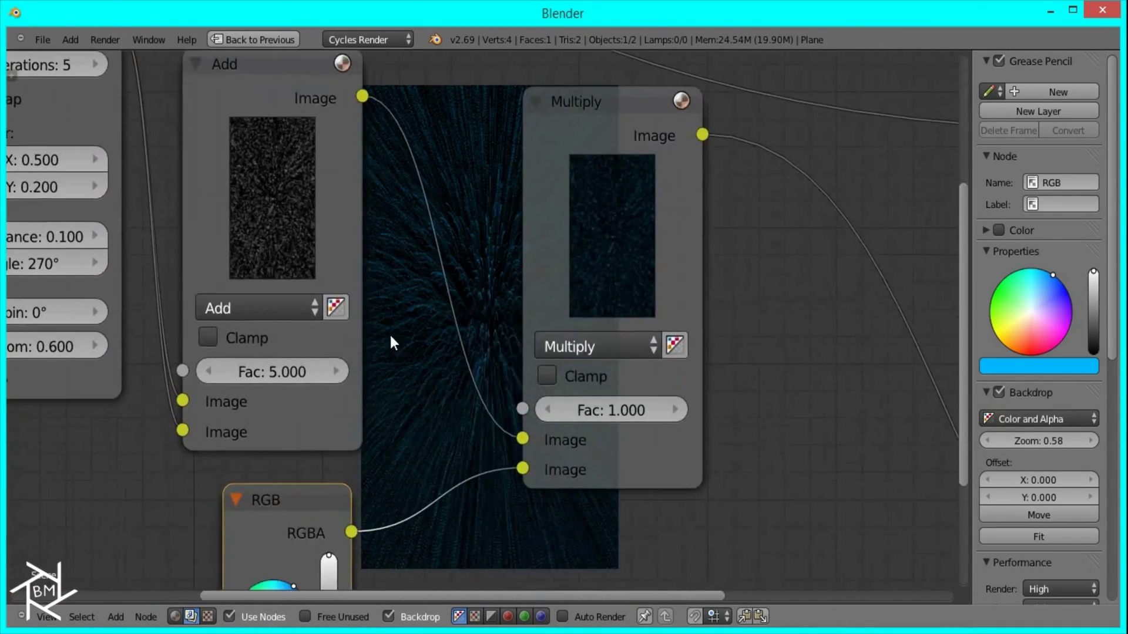
pyautogui.scroll(-6, 390, 340)
pyautogui.moveTo(630, 329); pyautogui.dragTo(517, 316, button='middle')
pyautogui.scroll(-2, 538, 307)
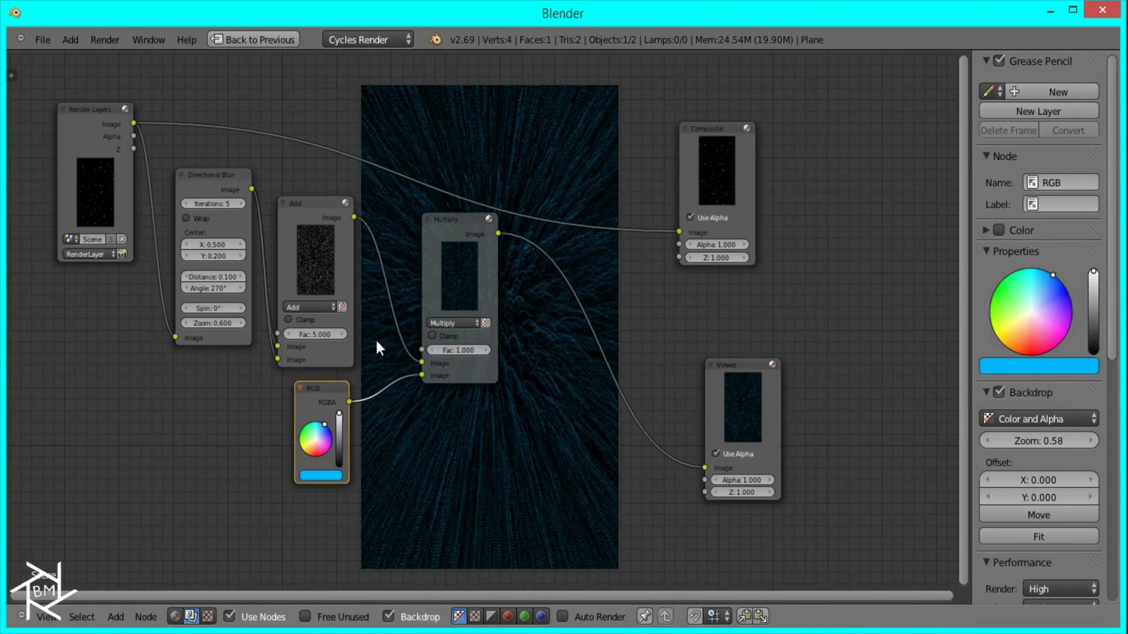
pyautogui.keyDown('shift'); pyautogui.click(320, 269); pyautogui.keyUp('shift')
pyautogui.keyDown('shift'); pyautogui.click(220, 176); pyautogui.keyUp('shift')
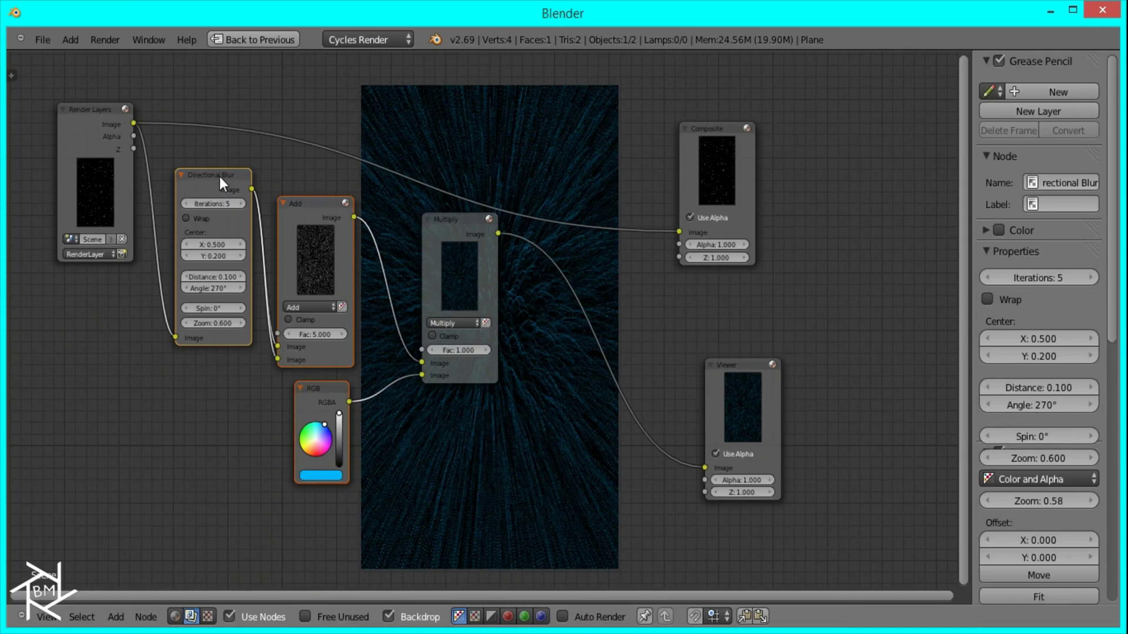
pyautogui.keyDown('shift'); pyautogui.click(107, 139); pyautogui.keyUp('shift')
pyautogui.press('g')
pyautogui.click(353, 295)
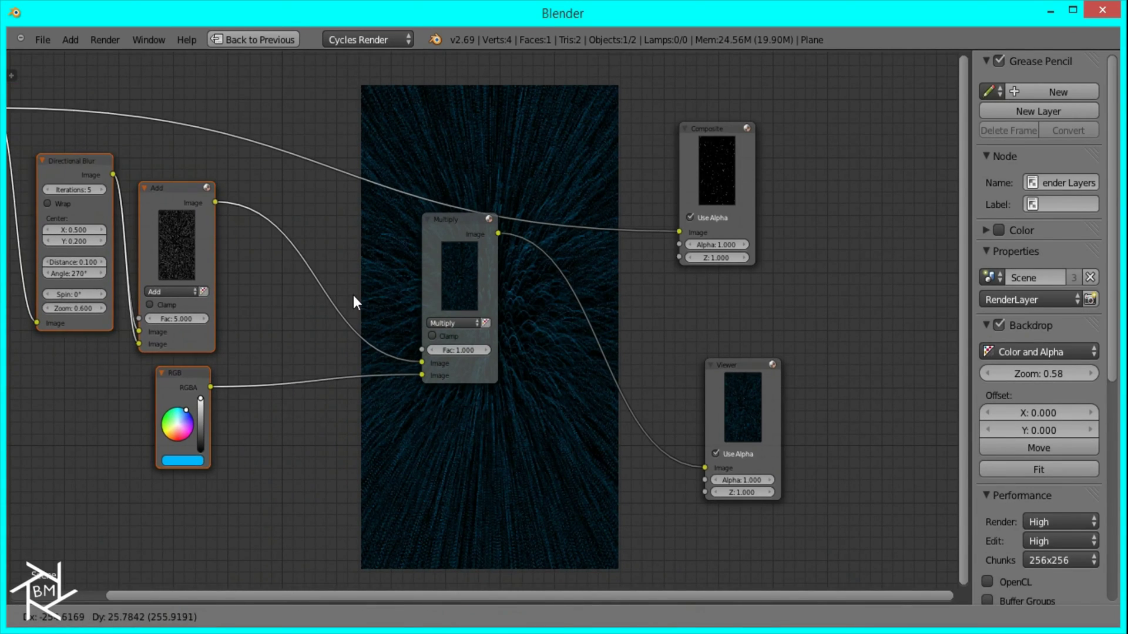
pyautogui.click(476, 259)
pyautogui.press('g')
pyautogui.click(218, 322)
# Add a ColorRamp node below the Multiply node, feed it the Add node's image and show its result in the Viewer.
pyautogui.hotkey('shift', 'a')
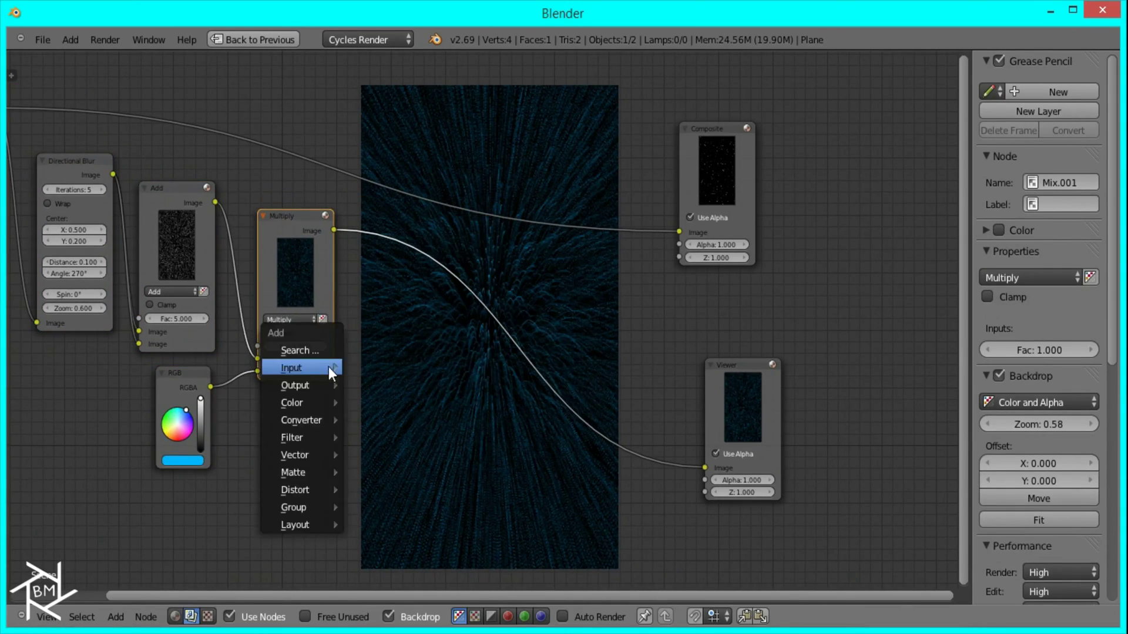
pyautogui.moveTo(307, 419)
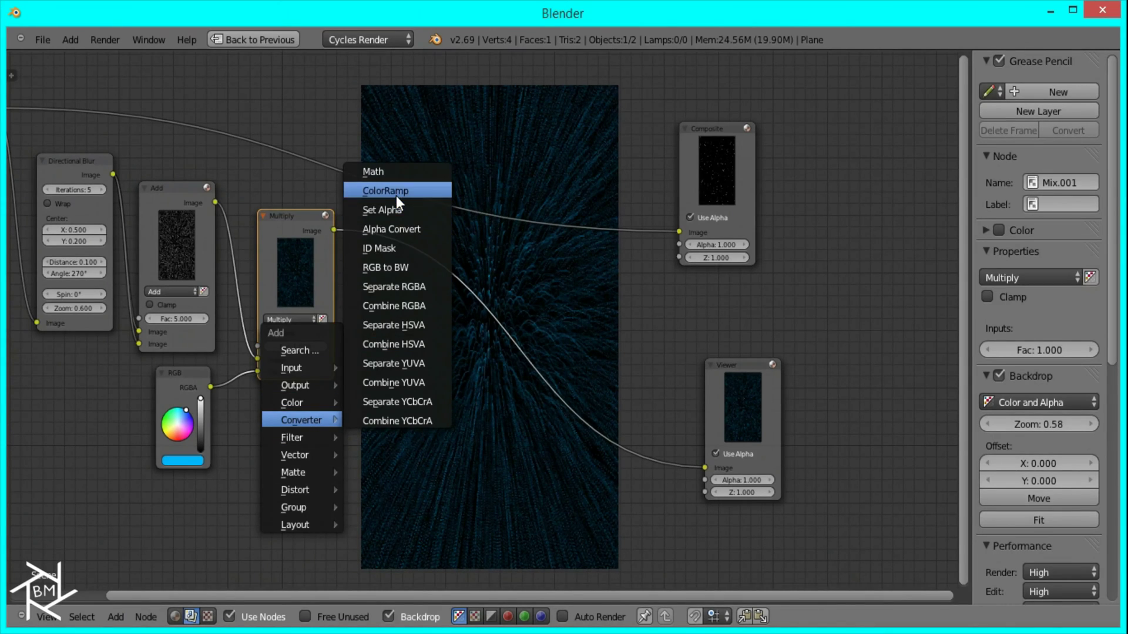
pyautogui.click(393, 189)
pyautogui.click(282, 414)
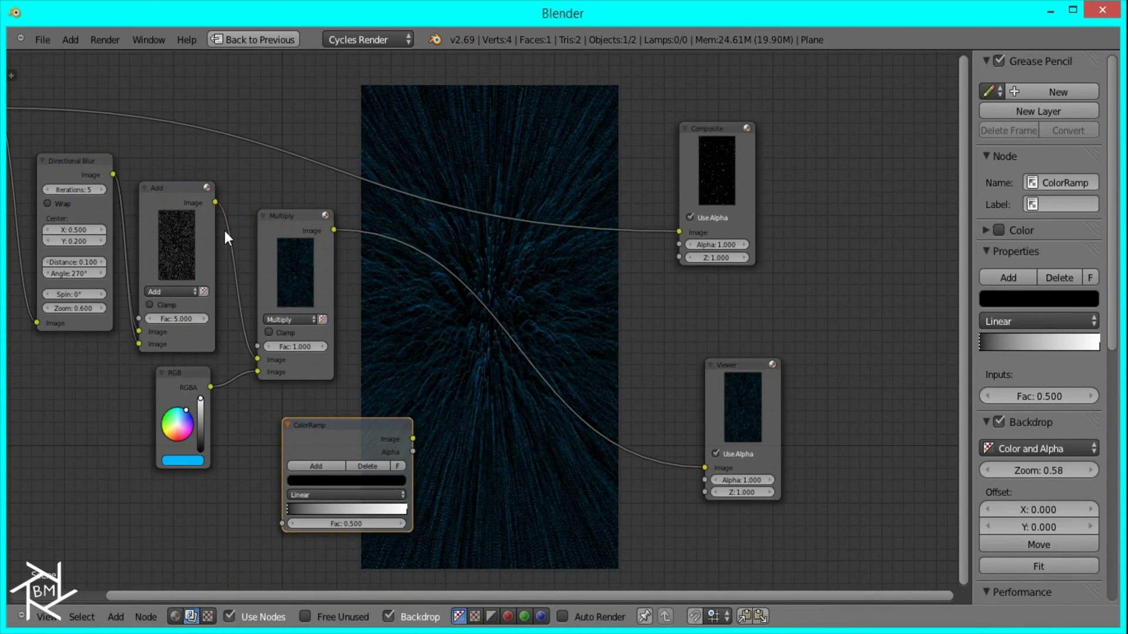
pyautogui.moveTo(215, 202); pyautogui.dragTo(285, 520)
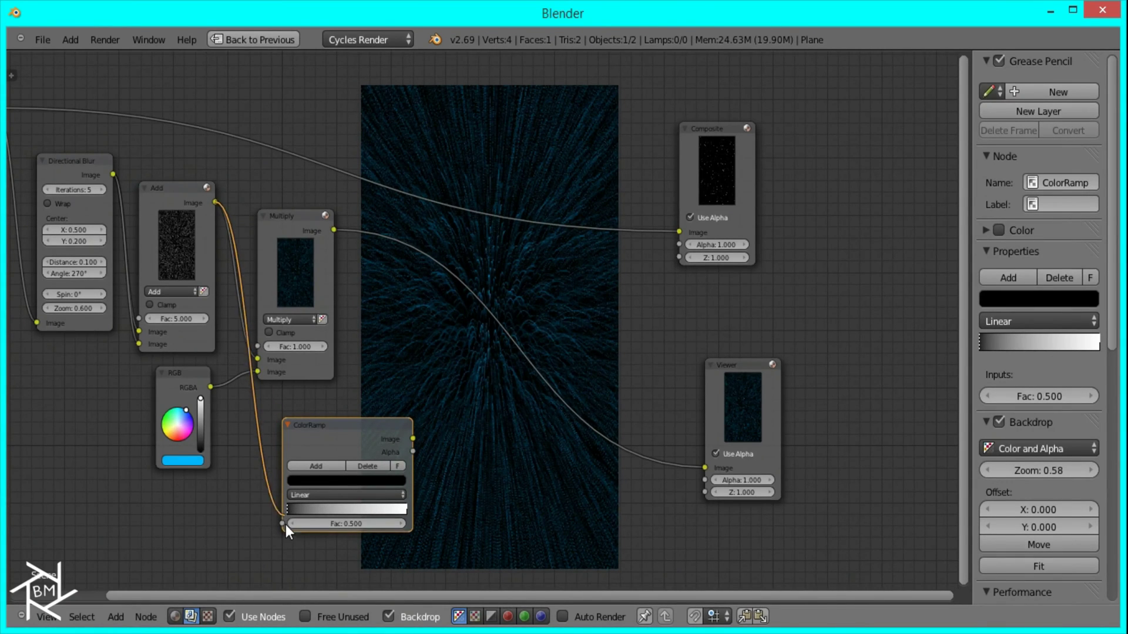
pyautogui.moveTo(285, 524); pyautogui.dragTo(285, 524)
pyautogui.keyDown('ctrl'); pyautogui.keyDown('shift'); pyautogui.click(363, 428); pyautogui.keyUp('shift'); pyautogui.keyUp('ctrl')
# Tighten the ColorRamp by moving the black stop slightly inward and the white stop to about 30% of the ramp.
pyautogui.scroll(6, 509, 448)
pyautogui.moveTo(475, 425); pyautogui.dragTo(527, 285, button='middle')
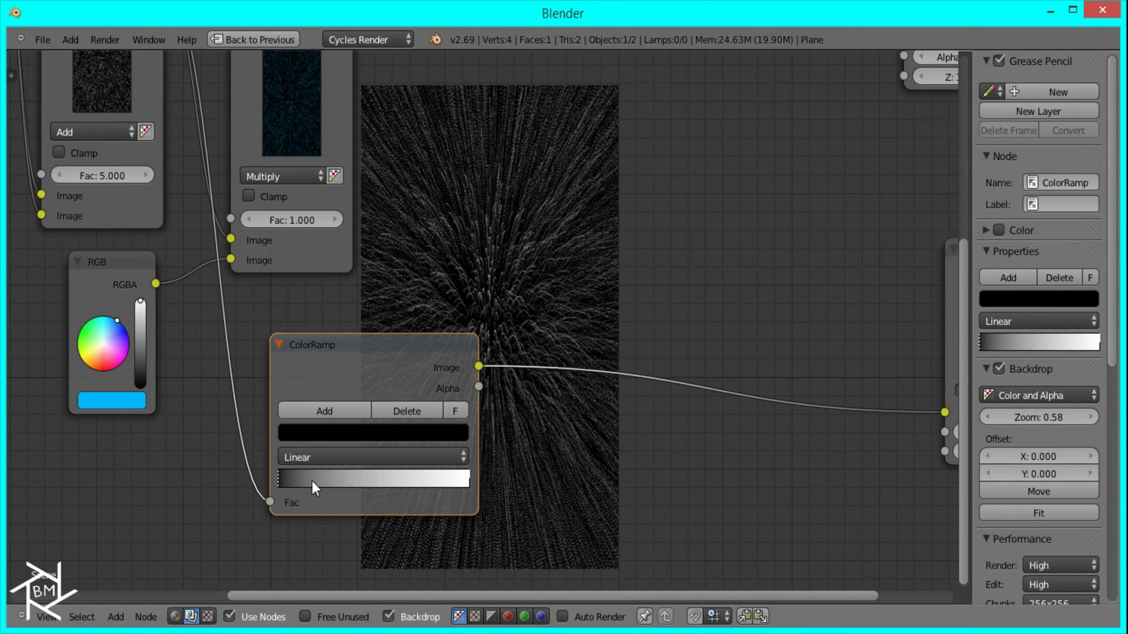
pyautogui.moveTo(280, 478)
pyautogui.mouseDown()
pyautogui.moveTo(358, 484)
pyautogui.moveTo(293, 483)
pyautogui.mouseUp()
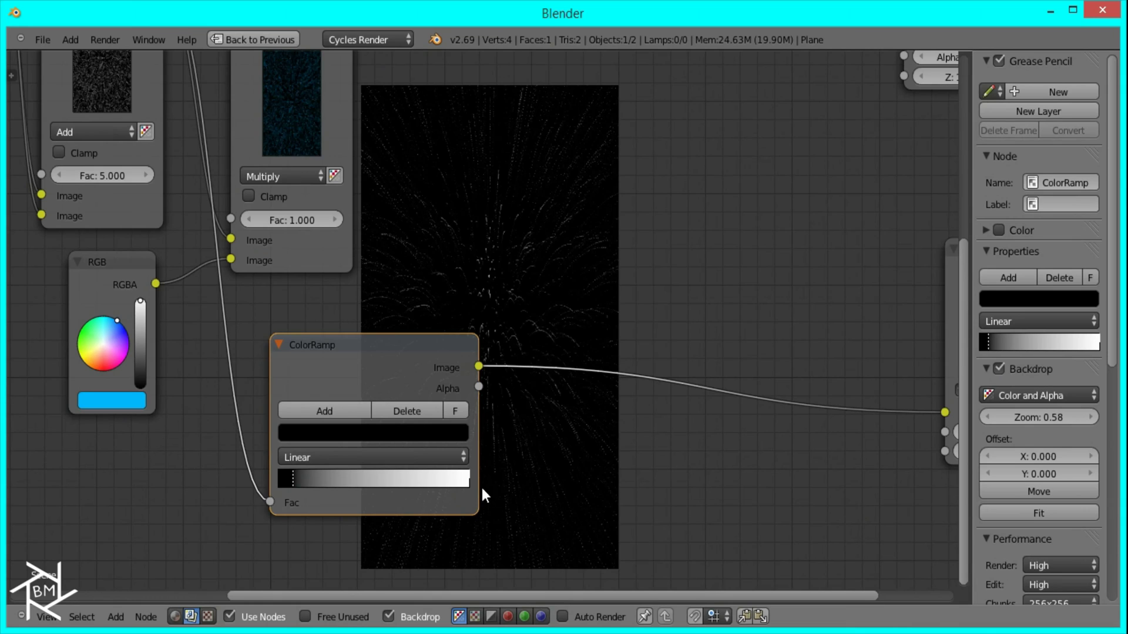
pyautogui.moveTo(467, 483); pyautogui.dragTo(335, 483)
# Duplicate the Add node after the ColorRamp, set the copy's Fac to 1, and combine the Multiply image with the ColorRamp image.
pyautogui.moveTo(287, 282); pyautogui.dragTo(287, 358, button='middle')
pyautogui.click(96, 140)
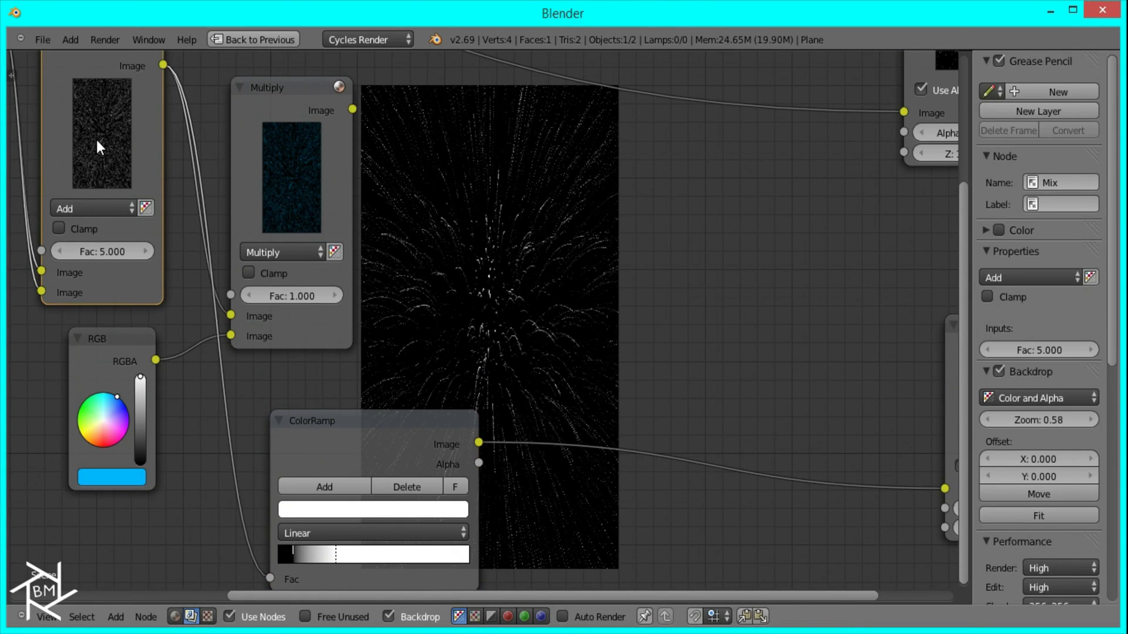
pyautogui.hotkey('shift', 'd')
pyautogui.click(621, 359)
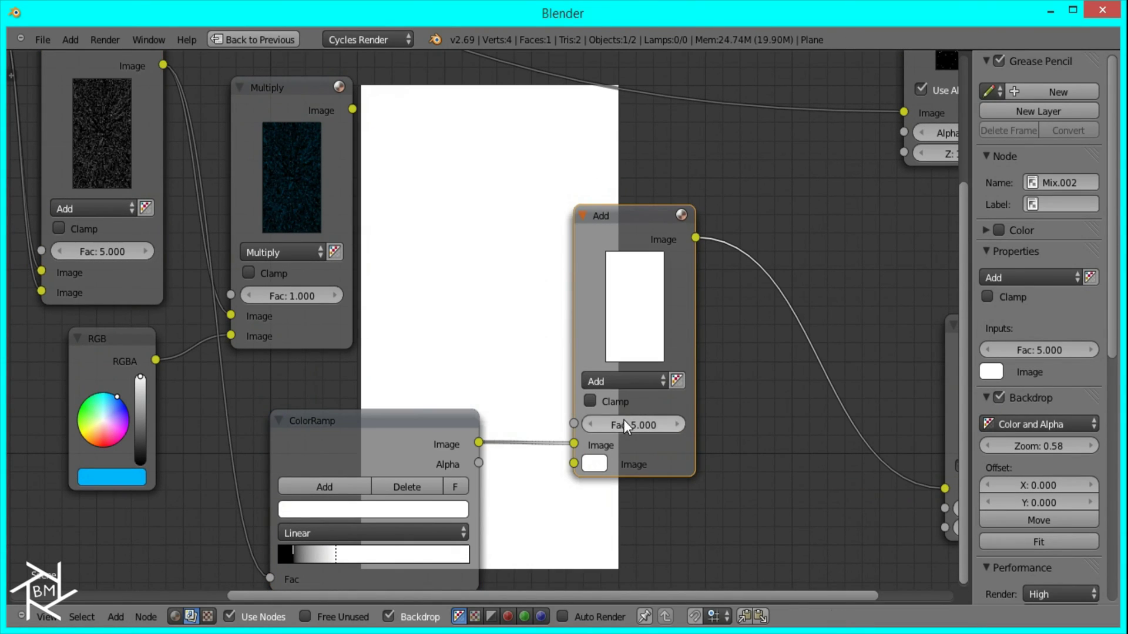
pyautogui.press('Return')
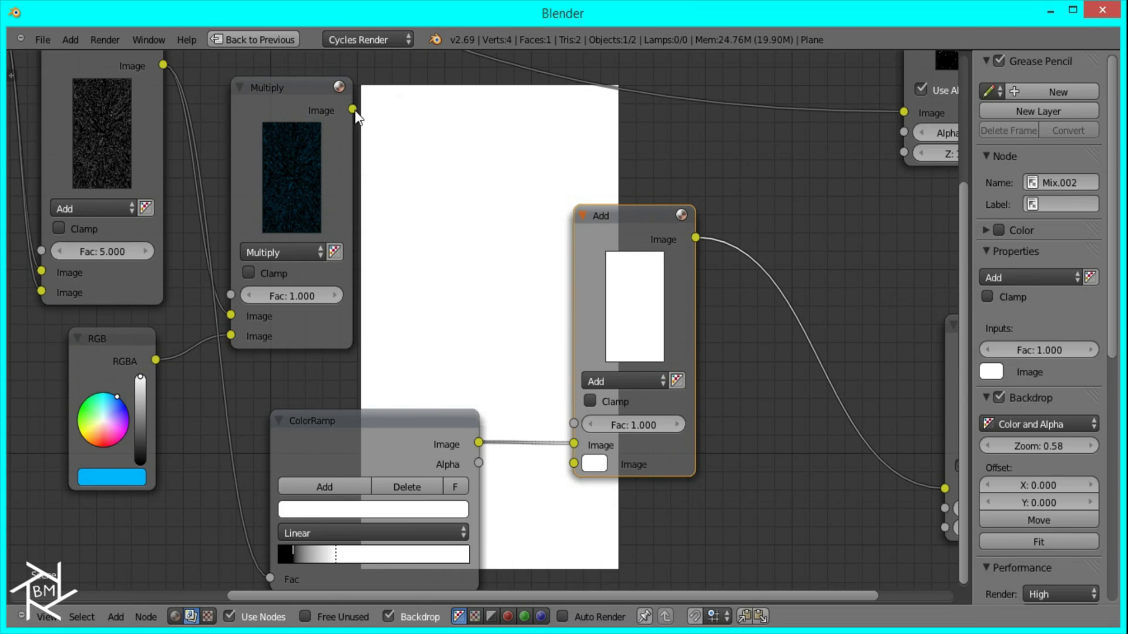
pyautogui.moveTo(353, 110); pyautogui.dragTo(575, 445)
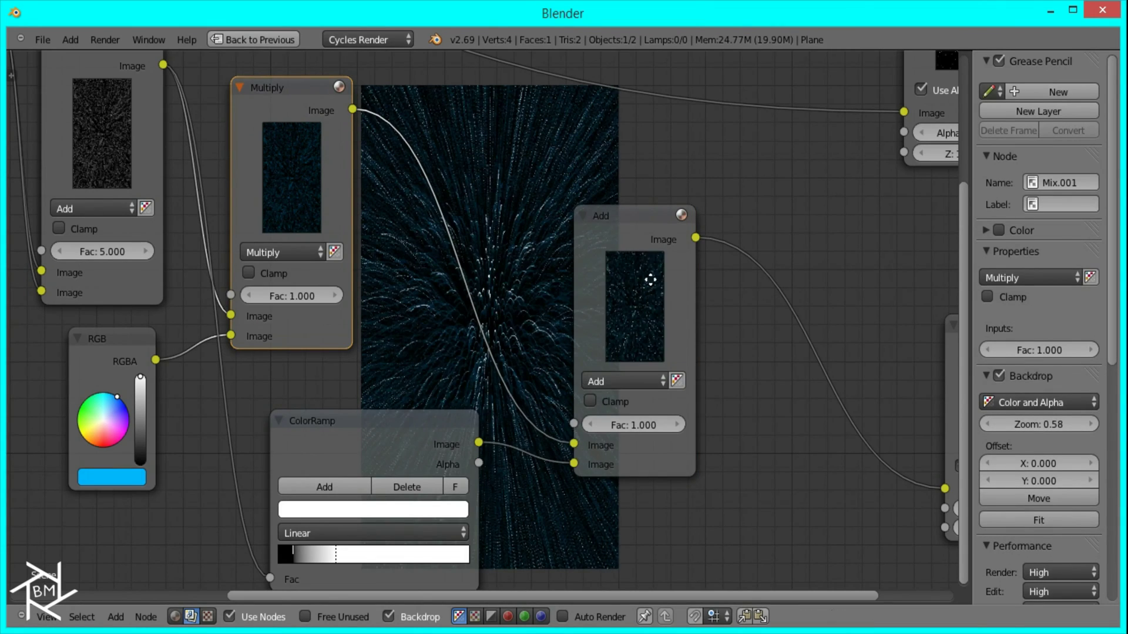
# Move the new Add node further from the Multiply node to leave a gap between them.
pyautogui.moveTo(650, 280); pyautogui.dragTo(665, 404, button='middle')
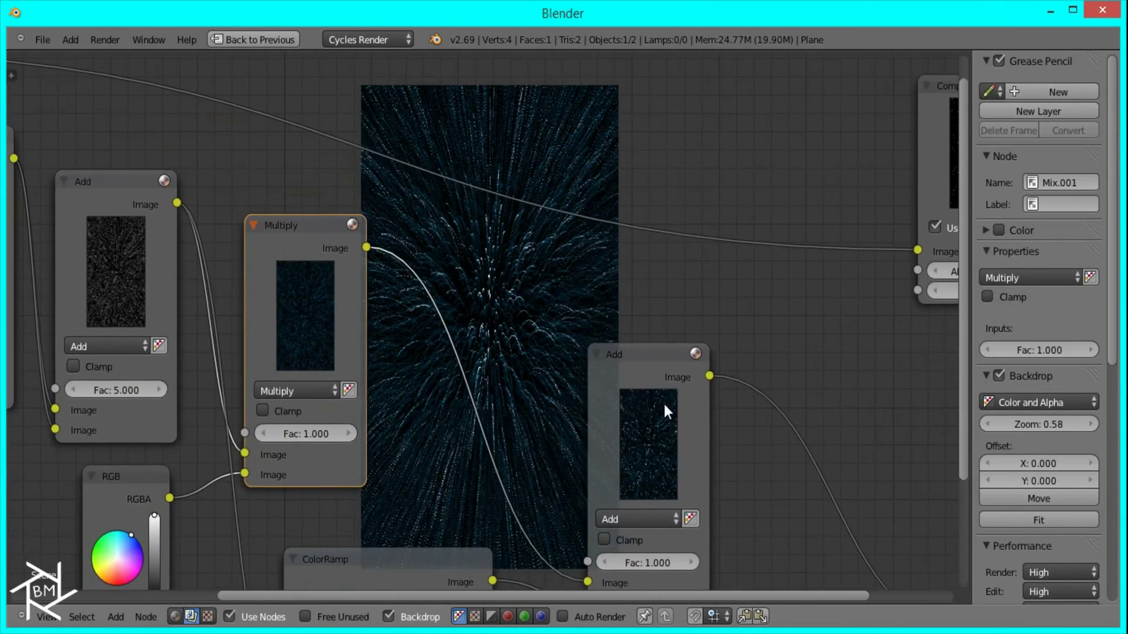
pyautogui.moveTo(270, 406); pyautogui.dragTo(445, 222, button='middle')
pyautogui.scroll(4, 280, 426)
pyautogui.moveTo(410, 356); pyautogui.dragTo(193, 572, button='middle')
pyautogui.click(699, 411)
pyautogui.moveTo(705, 462); pyautogui.dragTo(802, 398)
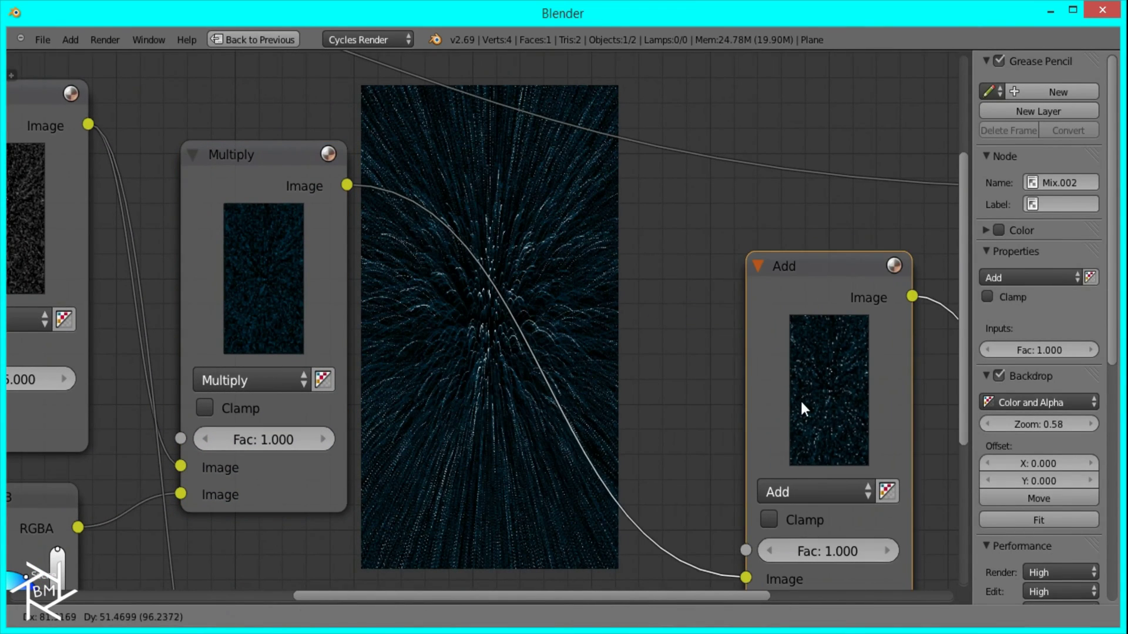
# Insert an RGB Curves node on the link between the Multiply node and the new Add node.
pyautogui.click(254, 267)
pyautogui.hotkey('shift', 'a')
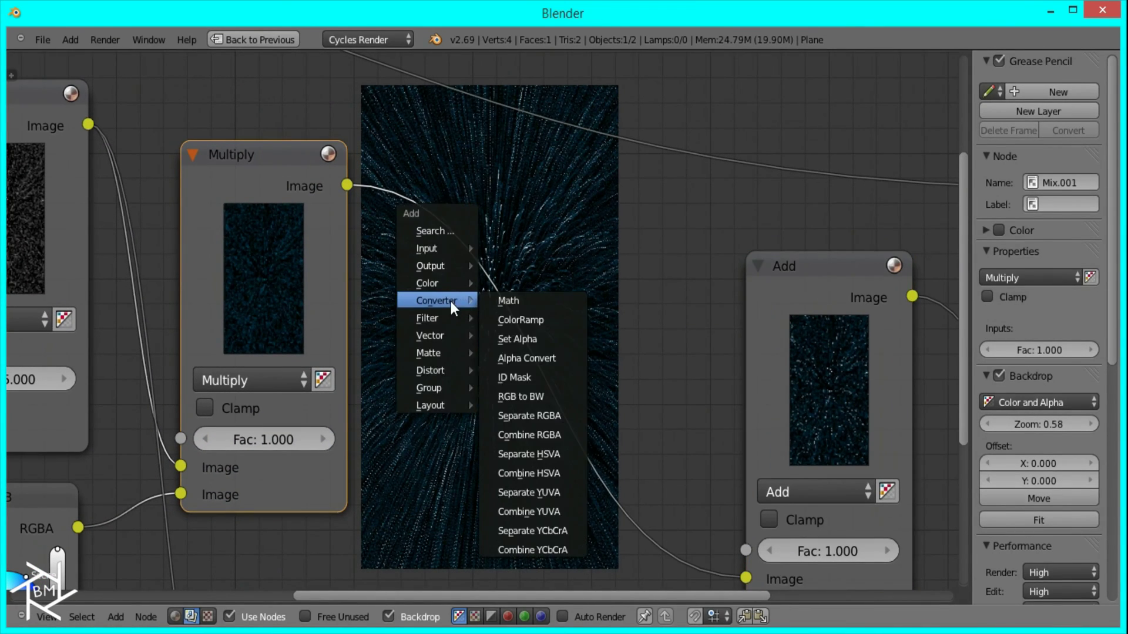
pyautogui.moveTo(441, 283)
pyautogui.click(533, 332)
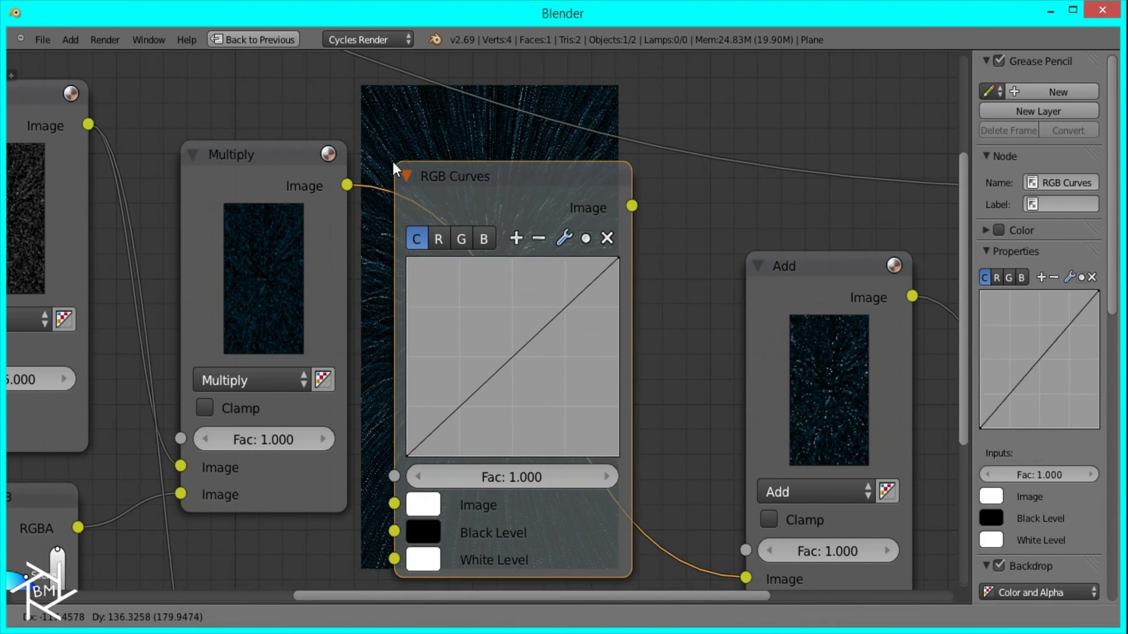
pyautogui.click(392, 164)
pyautogui.moveTo(509, 362); pyautogui.dragTo(539, 382)
# Raise the green curve's midpoint, then lift the blue curve with a point at about X 0.294, Y 0.644.
pyautogui.moveTo(473, 254); pyautogui.dragTo(605, 359, button='middle')
pyautogui.click(590, 342)
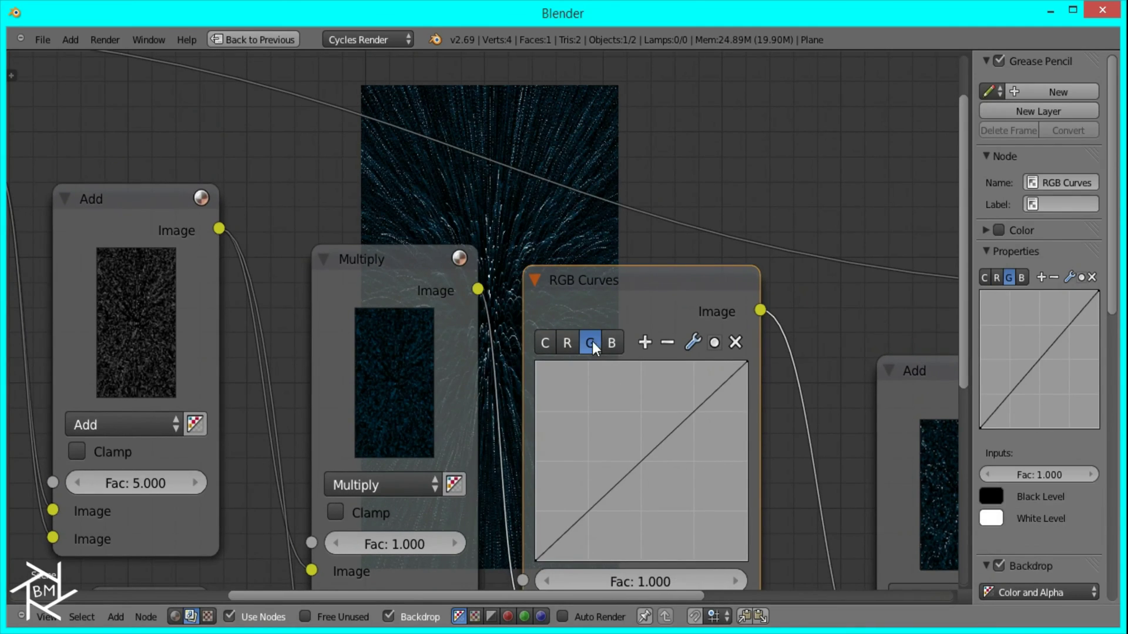
pyautogui.moveTo(640, 466); pyautogui.dragTo(603, 432)
pyautogui.click(611, 342)
pyautogui.moveTo(604, 431); pyautogui.dragTo(360, 507, button='middle')
# Try a Fac of 10 on the Add node after the Directional Blur, and settle on a Fac of 1.
pyautogui.click(230, 303)
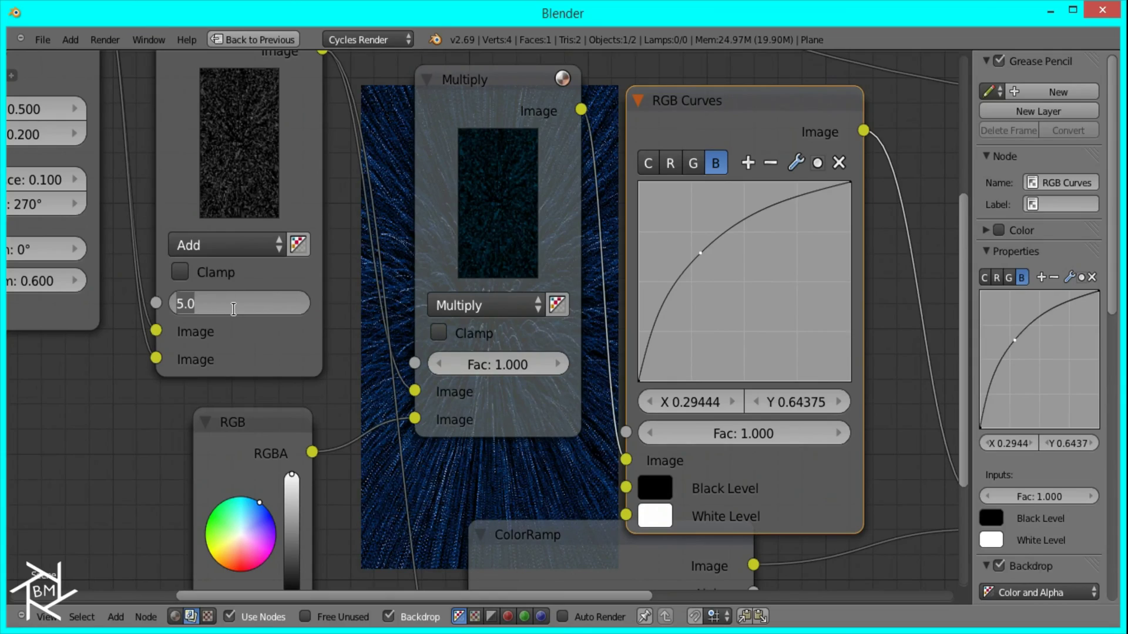
pyautogui.press('Return')
pyautogui.moveTo(403, 203); pyautogui.dragTo(437, 283, button='middle')
pyautogui.click(262, 389)
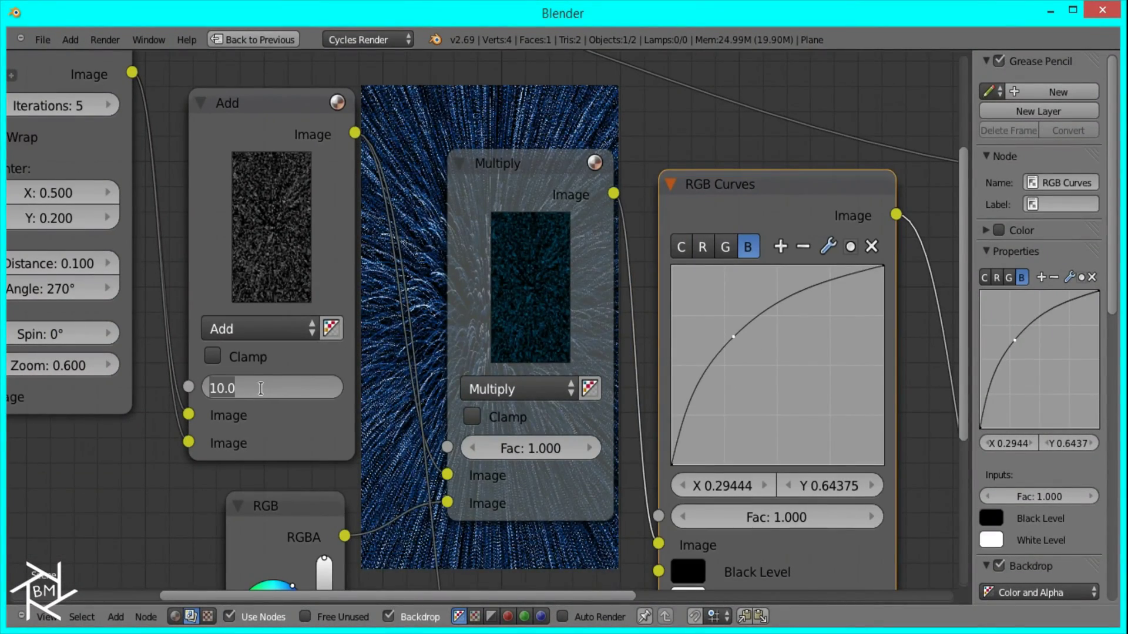
pyautogui.write('1')
pyautogui.press('Return')
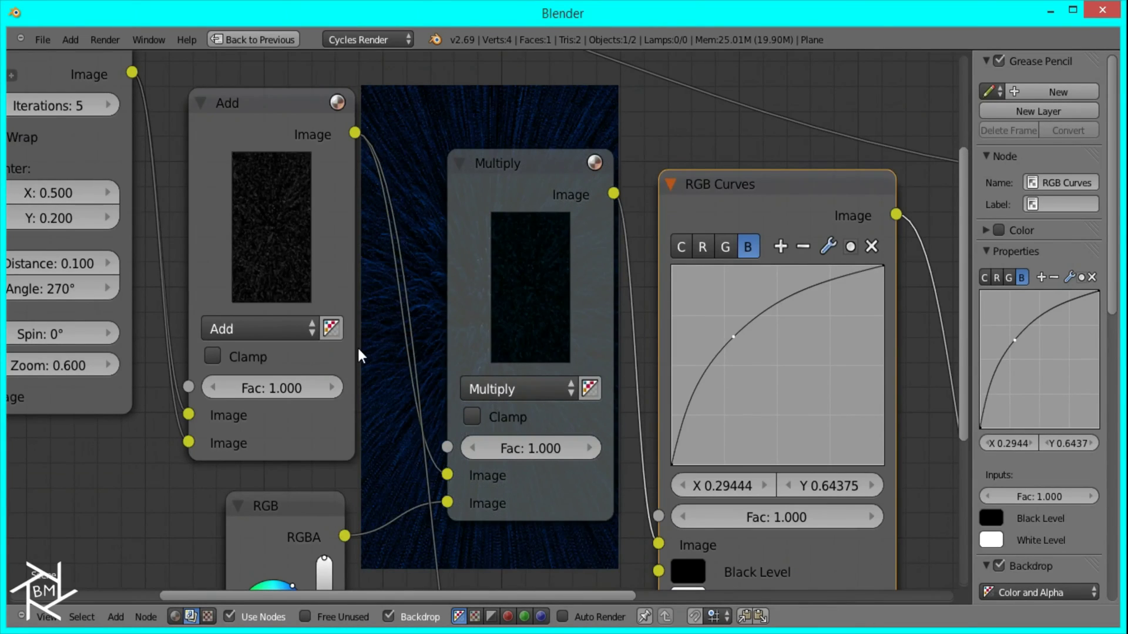
# In the Default screen layout, enlarge the material node editor and set the Emission node's Strength to 5.
pyautogui.moveTo(357, 346); pyautogui.dragTo(351, 428, button='middle')
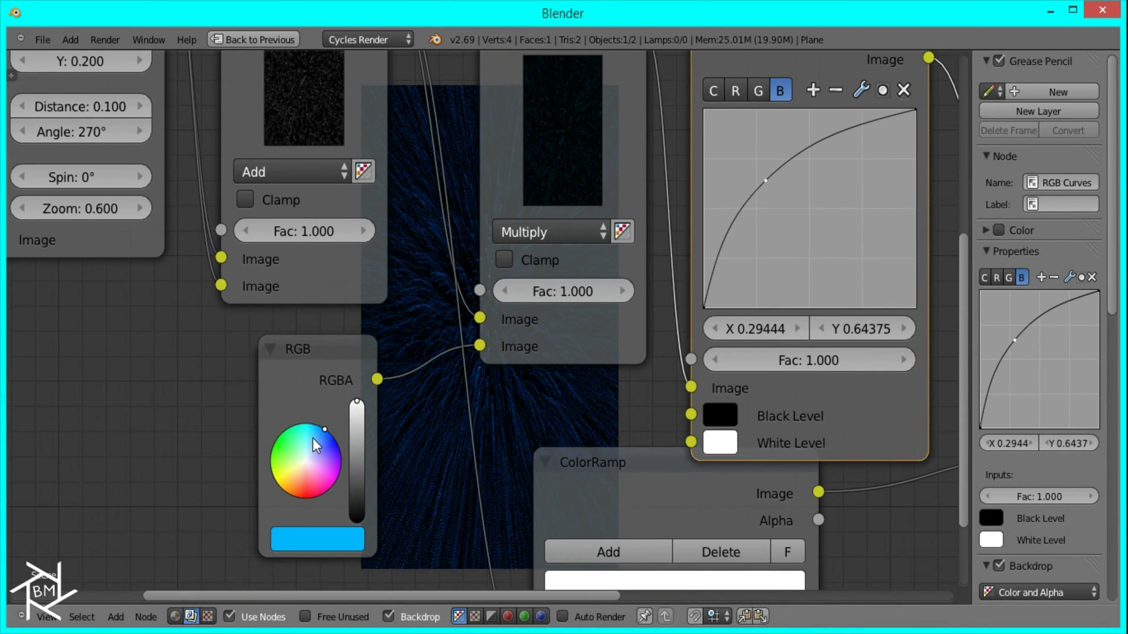
pyautogui.click(287, 36)
pyautogui.hotkey('ctrl', 'Right')
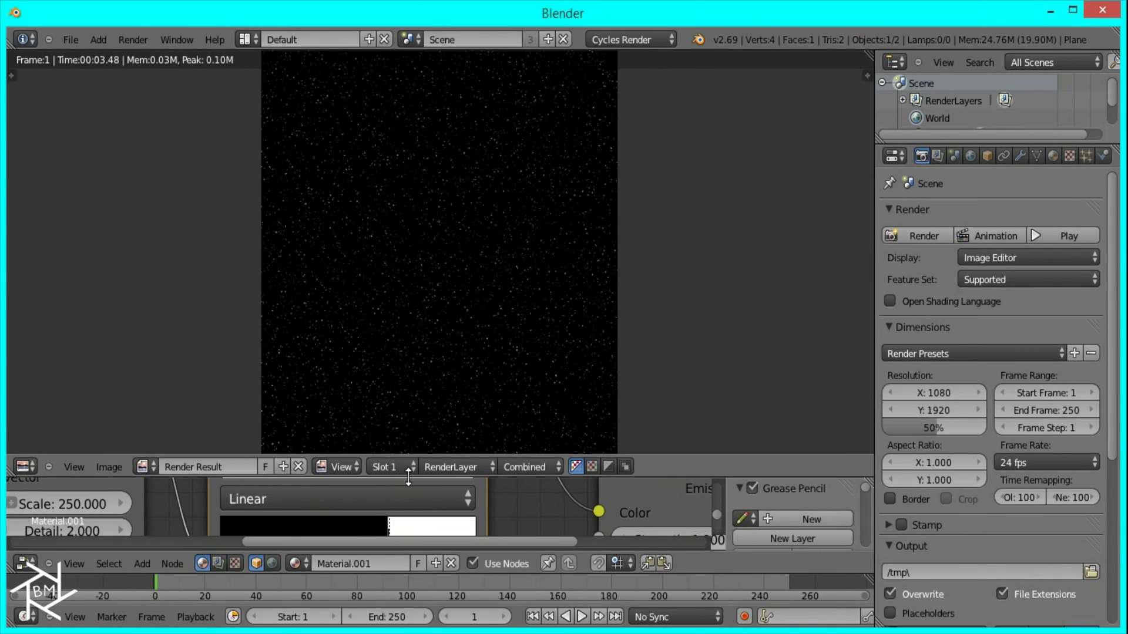
pyautogui.moveTo(406, 474); pyautogui.dragTo(411, 278)
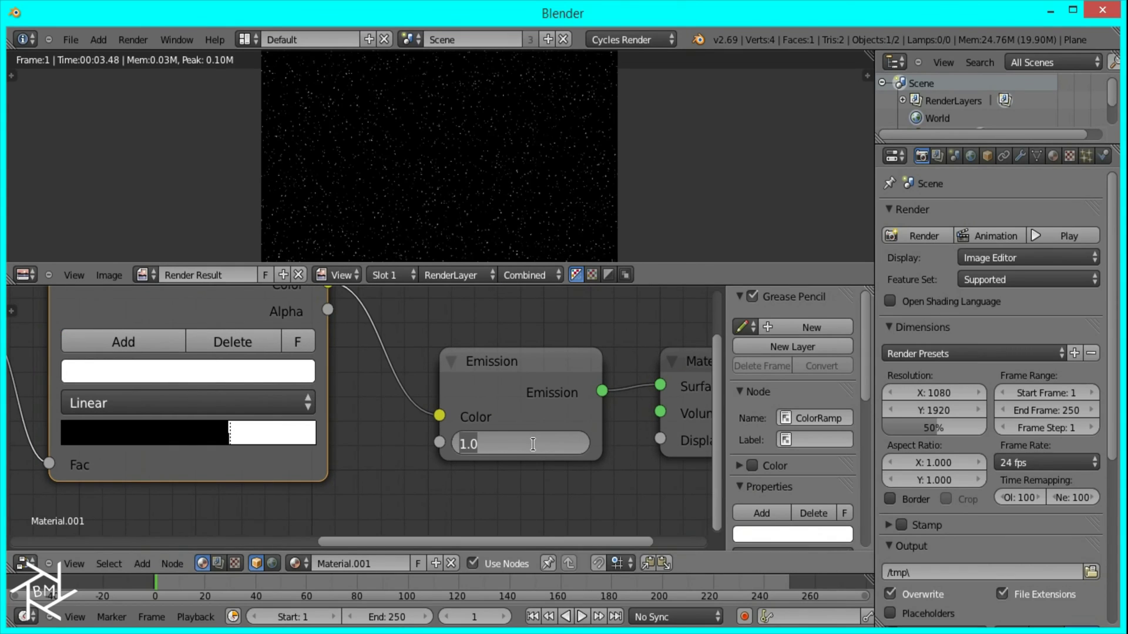
pyautogui.press('Return')
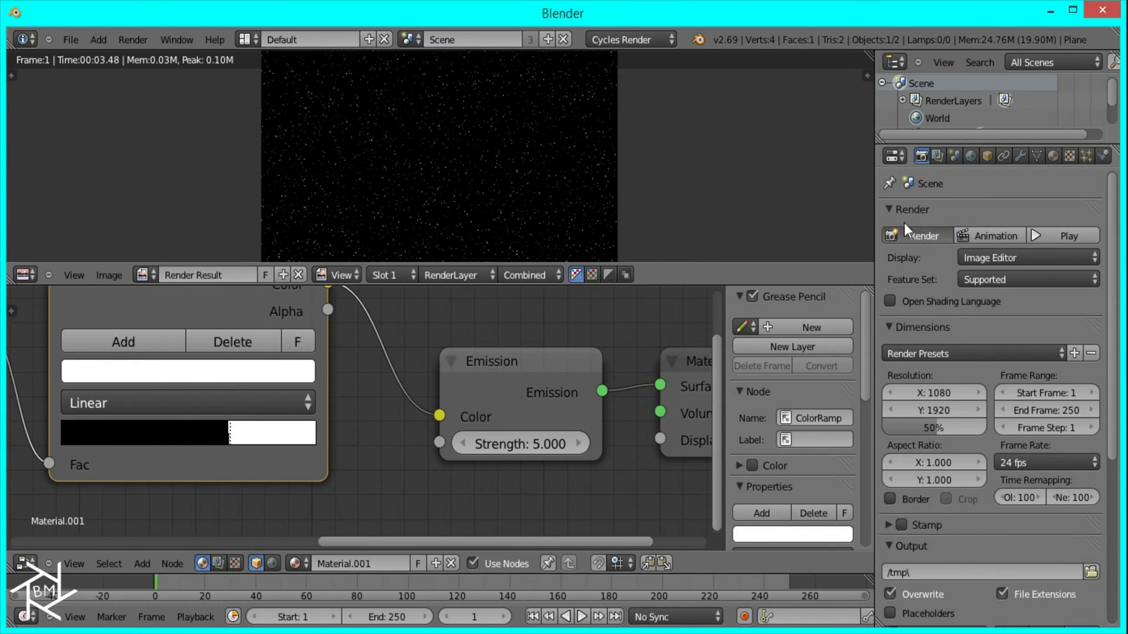
# Render the image again and return to the full-screen compositing nodes to check the updated streaks.
pyautogui.click(908, 233)
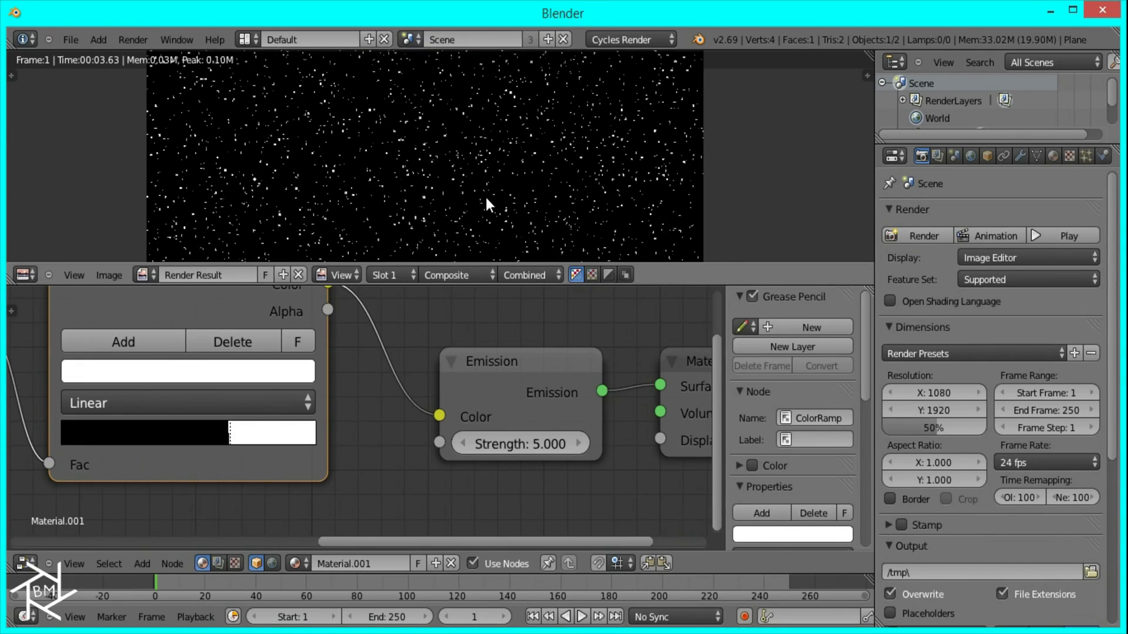
pyautogui.hotkey('ctrl', 'Left')
pyautogui.hotkey('ctrl', 'Up')
pyautogui.moveTo(412, 163); pyautogui.dragTo(554, 365, button='middle')
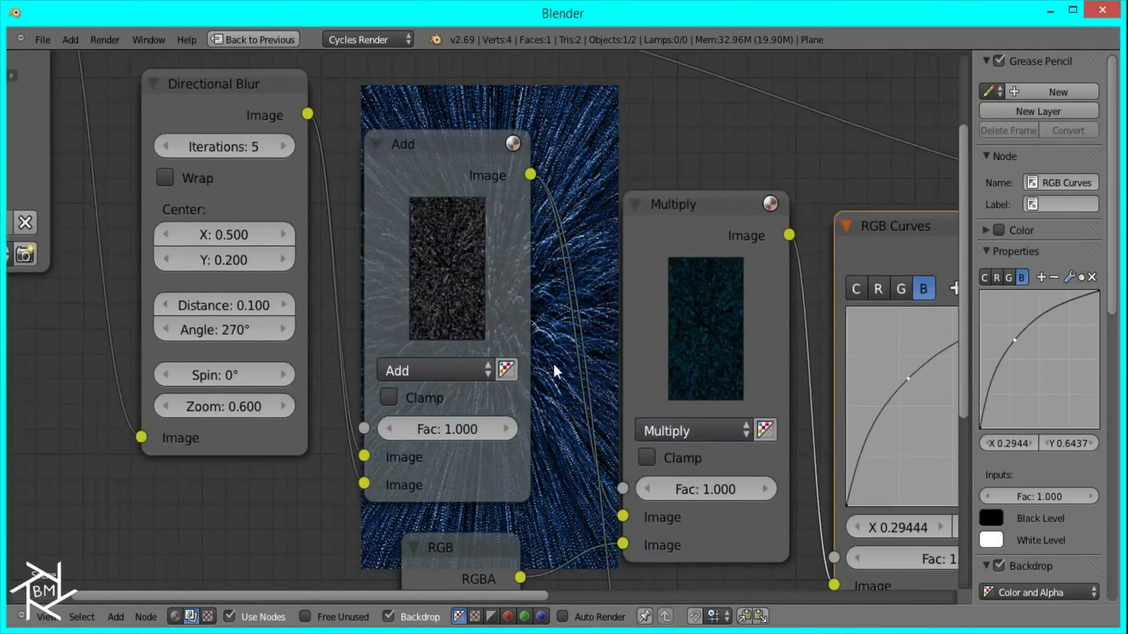
pyautogui.scroll(-5, 554, 364)
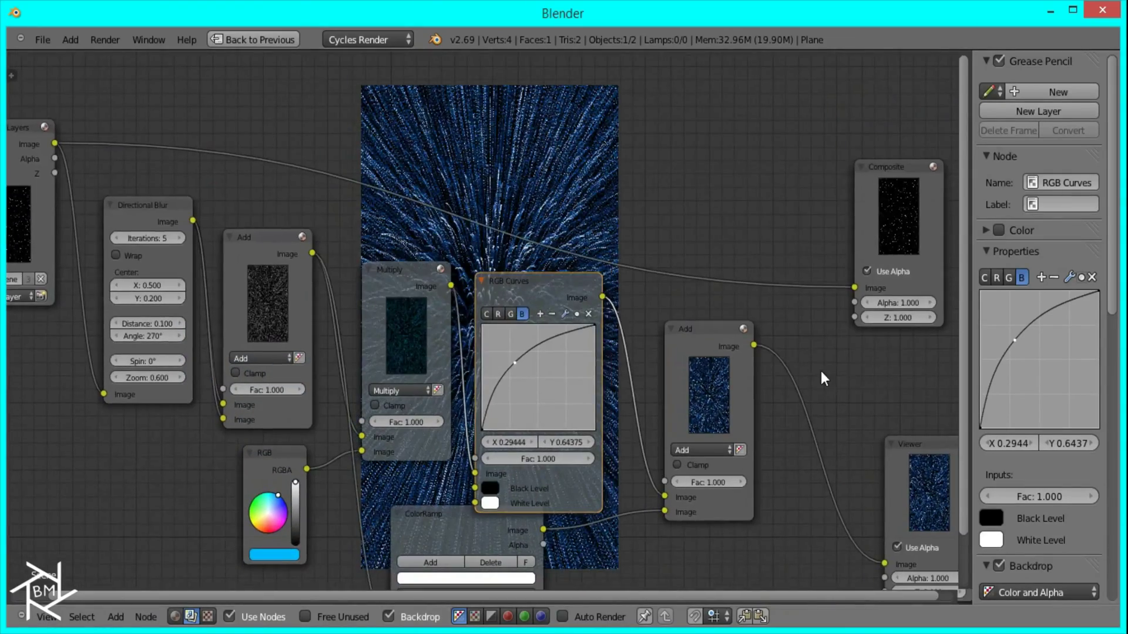
pyautogui.moveTo(821, 371); pyautogui.dragTo(597, 315, button='middle')
pyautogui.moveTo(526, 304); pyautogui.dragTo(568, 192, button='middle')
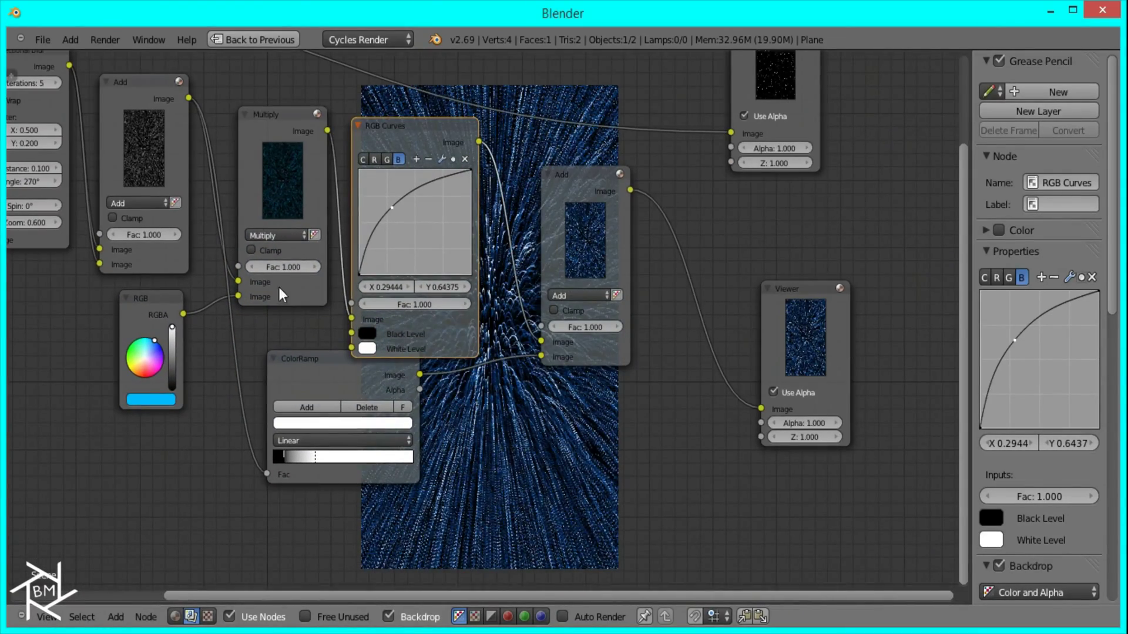
# Preview the Multiply node's output in the Viewer and shift the RGB node's color slightly toward a deeper blue.
pyautogui.keyDown('ctrl'); pyautogui.keyDown('shift'); pyautogui.click(268, 165); pyautogui.keyUp('shift'); pyautogui.keyUp('ctrl')
pyautogui.moveTo(269, 315); pyautogui.dragTo(441, 354, button='middle')
pyautogui.scroll(6, 346, 429)
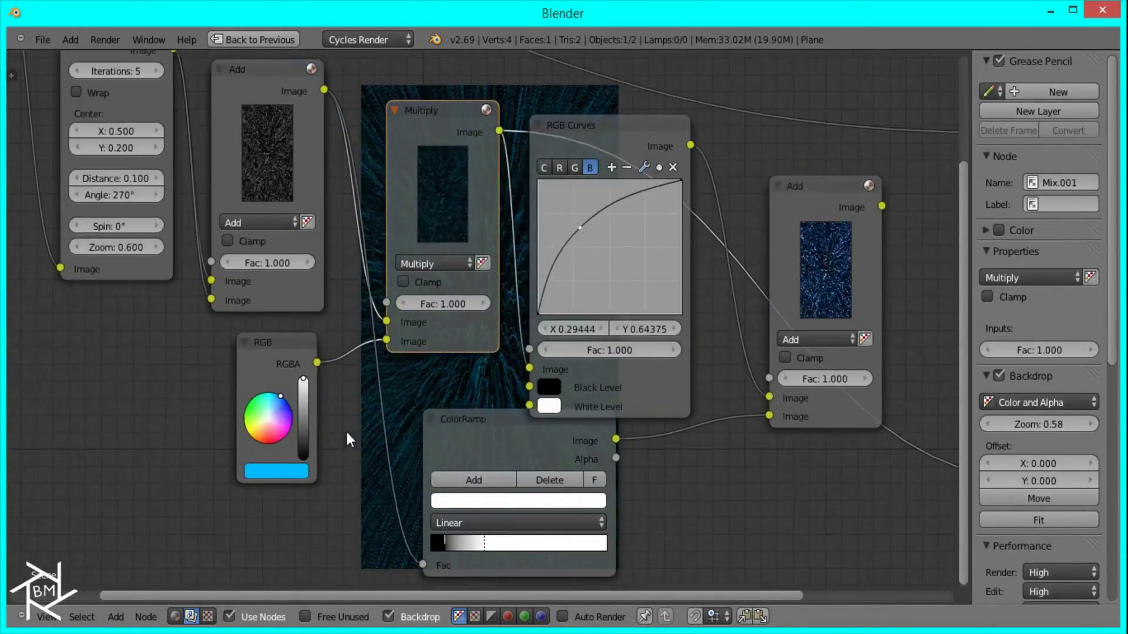
pyautogui.moveTo(280, 431); pyautogui.dragTo(487, 257, button='middle')
pyautogui.moveTo(474, 249); pyautogui.dragTo(476, 242)
# Preview the final Add node's output and move the ColorRamp's black stop slightly closer to the white stop.
pyautogui.moveTo(794, 282); pyautogui.dragTo(341, 502, button='middle')
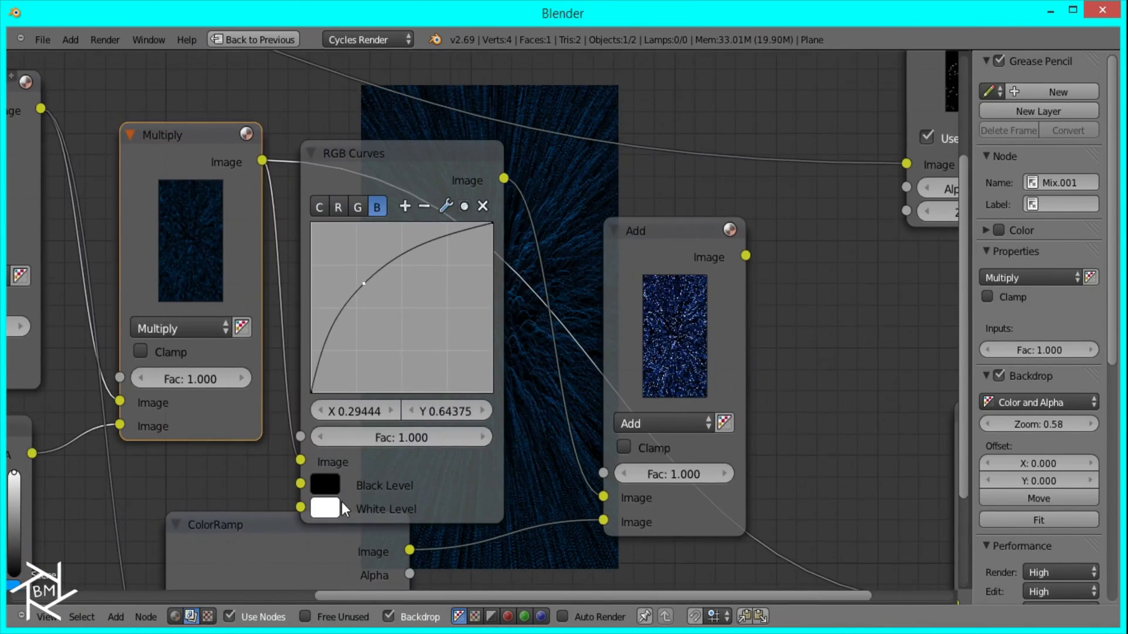
pyautogui.moveTo(420, 338); pyautogui.dragTo(456, 254, button='middle')
pyautogui.moveTo(430, 441); pyautogui.dragTo(427, 319, button='middle')
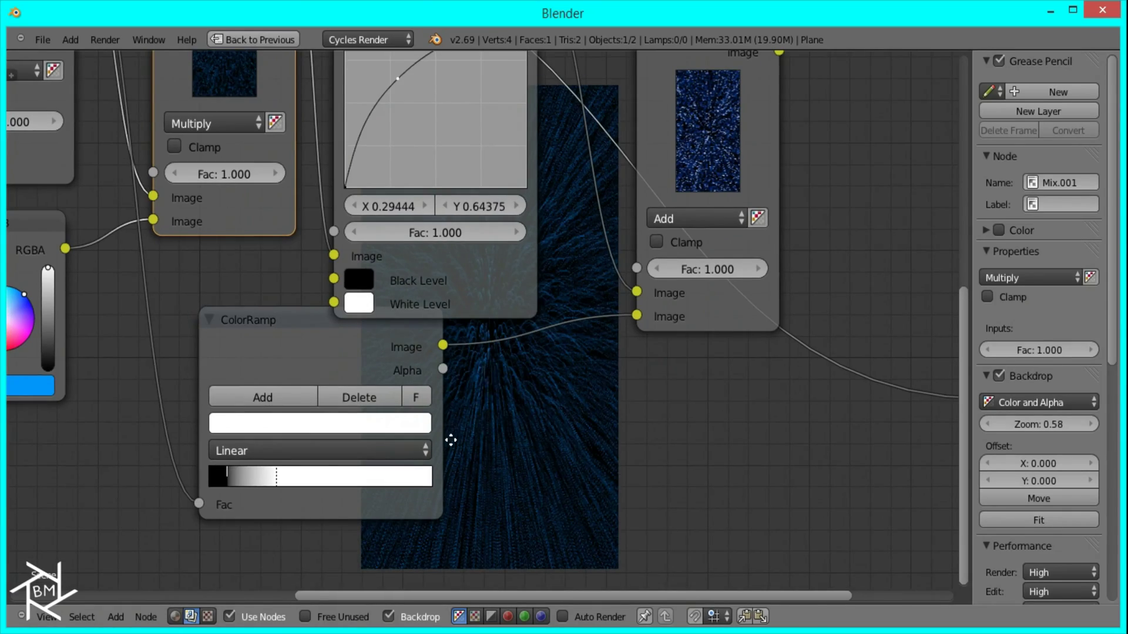
pyautogui.moveTo(451, 441); pyautogui.dragTo(322, 633, button='middle')
pyautogui.keyDown('ctrl'); pyautogui.keyDown('shift'); pyautogui.click(559, 334); pyautogui.keyUp('shift'); pyautogui.keyUp('ctrl')
pyautogui.moveTo(570, 504); pyautogui.dragTo(596, 633, button='middle')
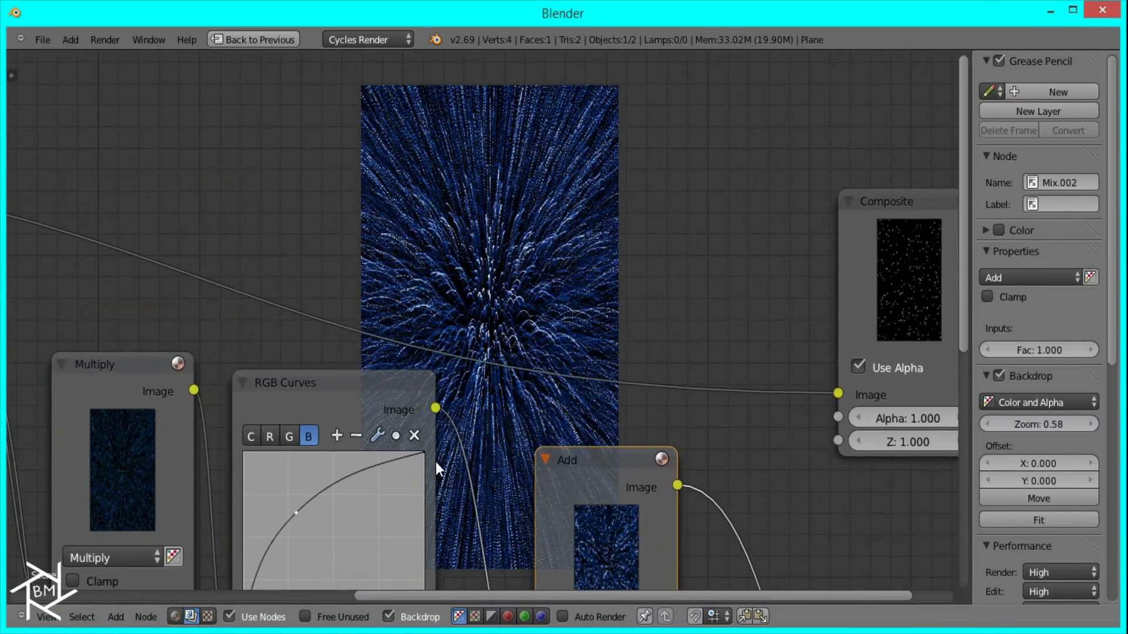
pyautogui.moveTo(553, 358); pyautogui.dragTo(588, 83, button='middle')
pyautogui.moveTo(454, 323); pyautogui.dragTo(470, 52, button='middle')
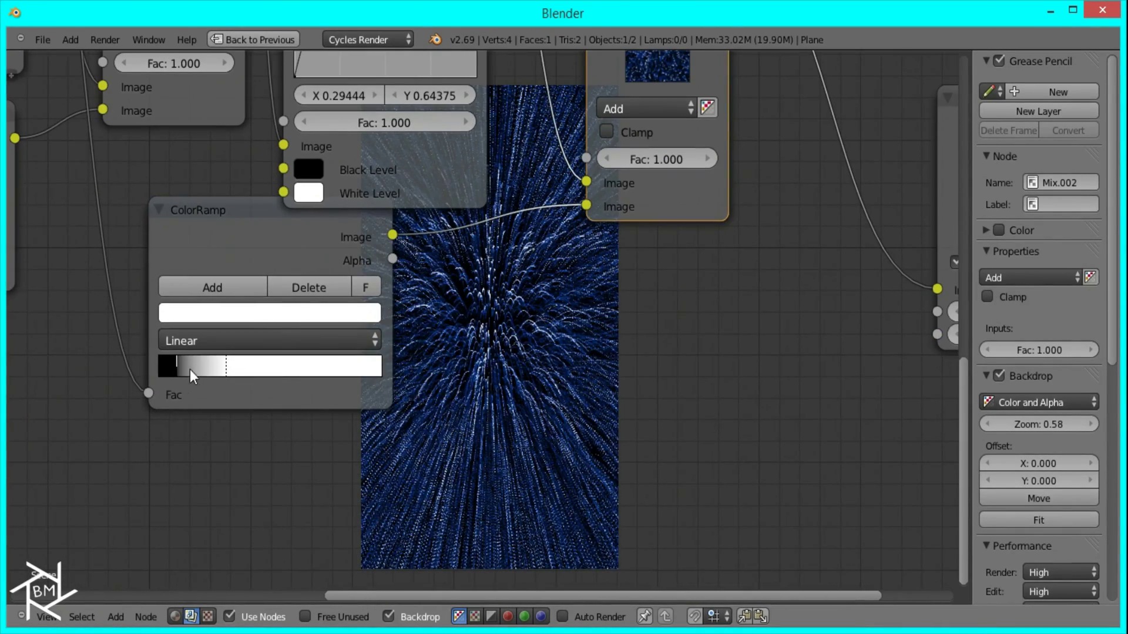
pyautogui.moveTo(183, 368); pyautogui.dragTo(189, 368)
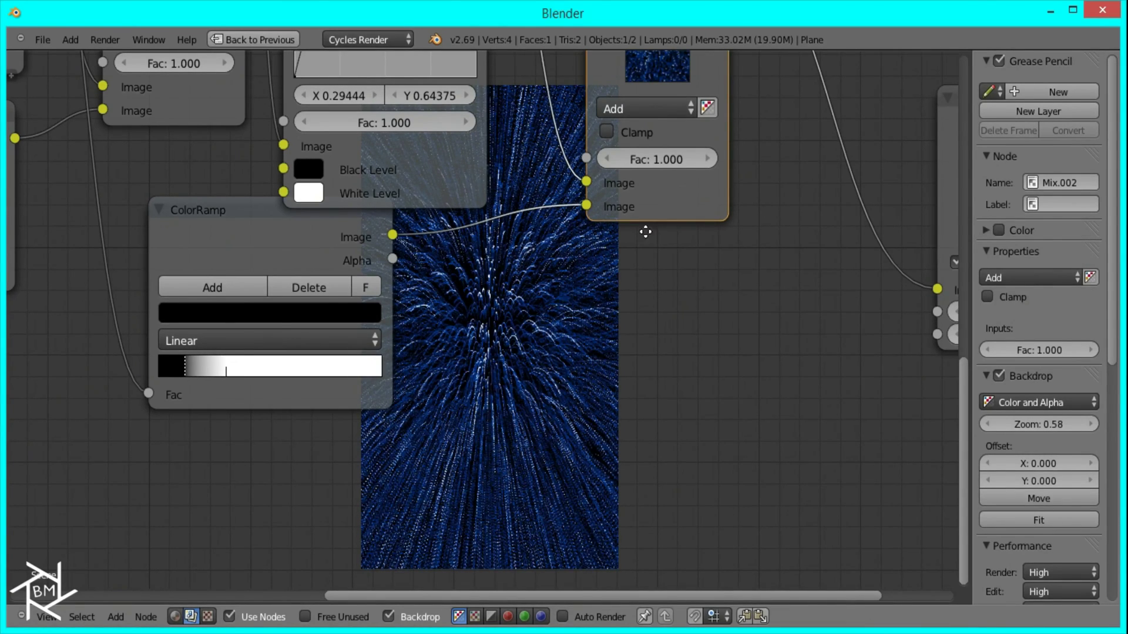
# Preview the RGB Curves output, lift its green curve, and raise the blue curve's point to X 0.294, Y 0.7125.
pyautogui.moveTo(644, 231); pyautogui.dragTo(618, 535, button='middle')
pyautogui.click(365, 155)
pyautogui.moveTo(492, 249); pyautogui.dragTo(457, 359, button='middle')
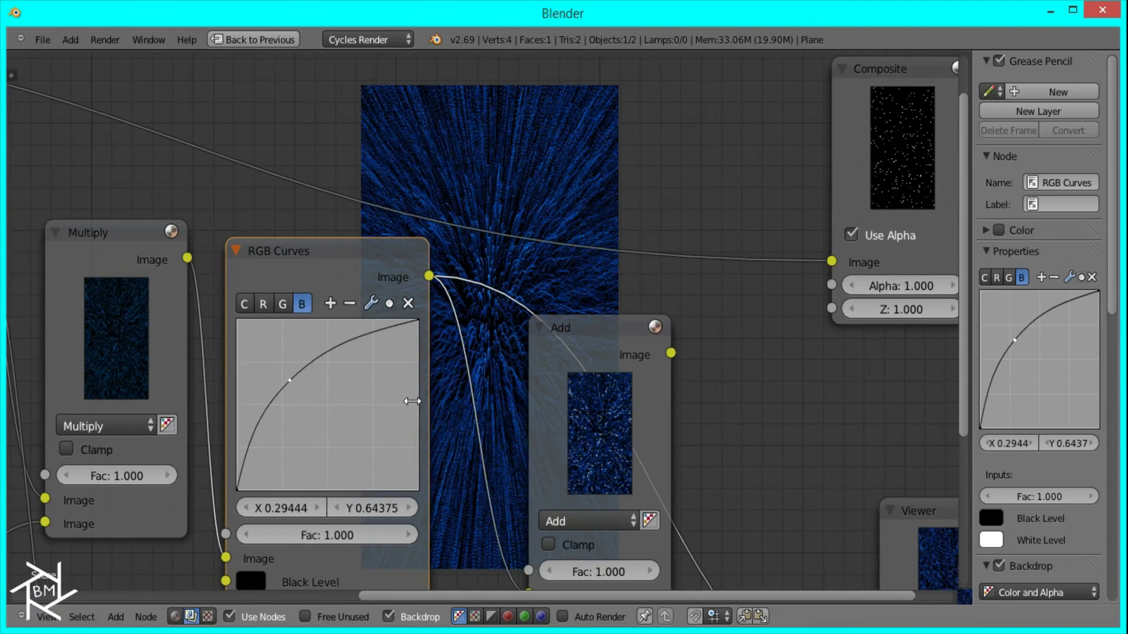
pyautogui.click(278, 303)
pyautogui.moveTo(311, 384); pyautogui.dragTo(285, 369)
pyautogui.click(296, 305)
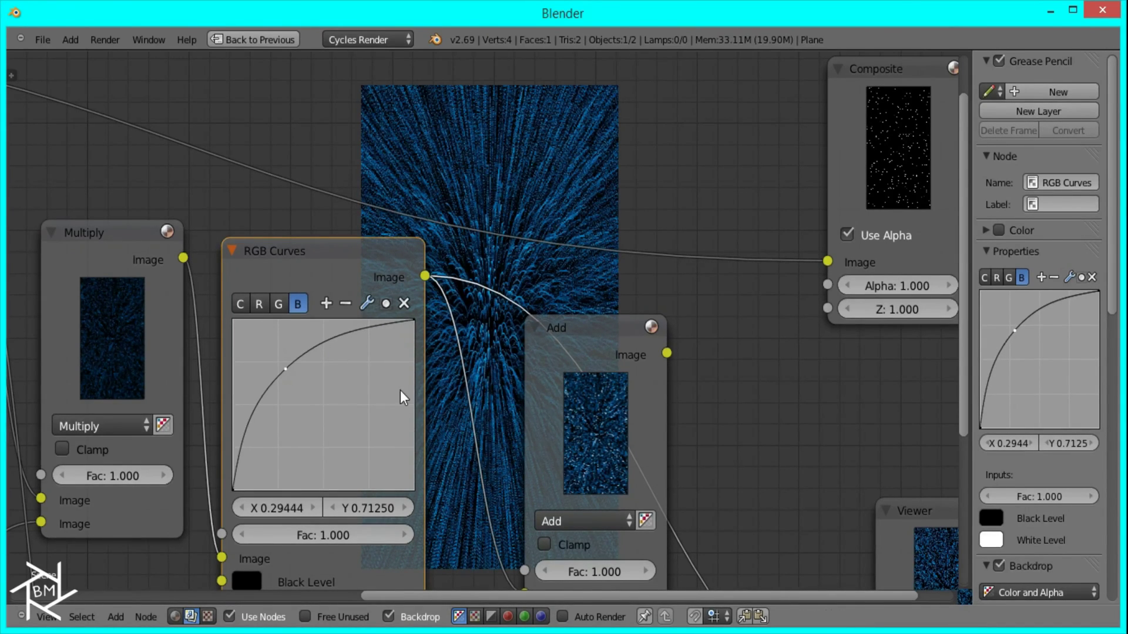
# Preview the final Add node's output and lower the red curve with a point at X 0.694, Y 0.3125.
pyautogui.moveTo(478, 435); pyautogui.dragTo(532, 441, button='middle')
pyautogui.scroll(-1, 657, 411)
pyautogui.click(633, 396)
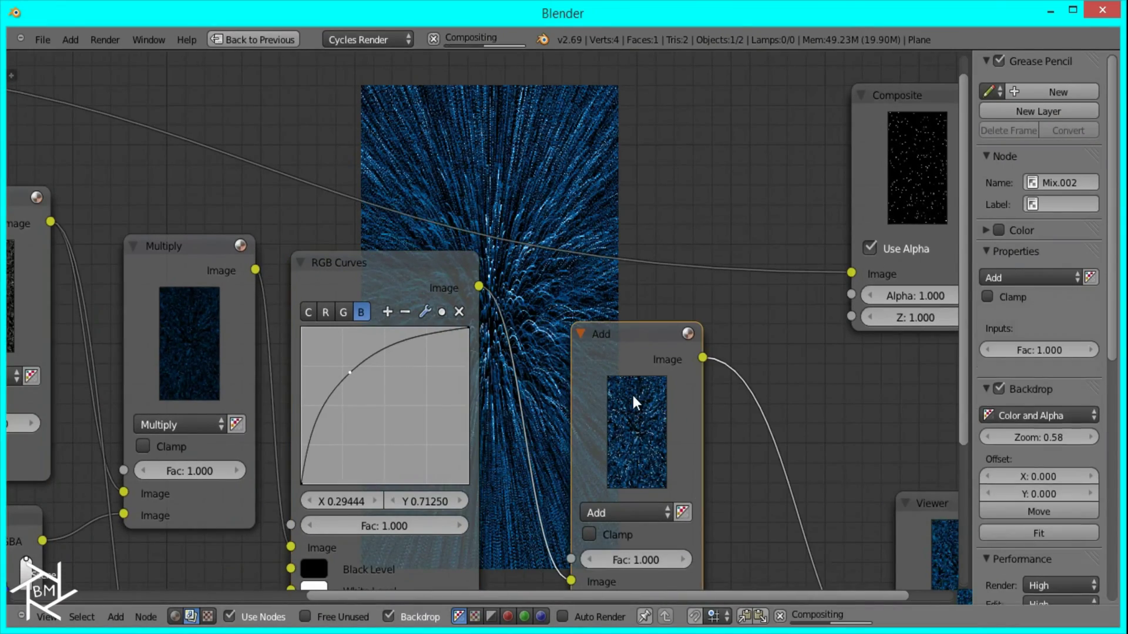
pyautogui.moveTo(662, 460); pyautogui.dragTo(537, 382, button='middle')
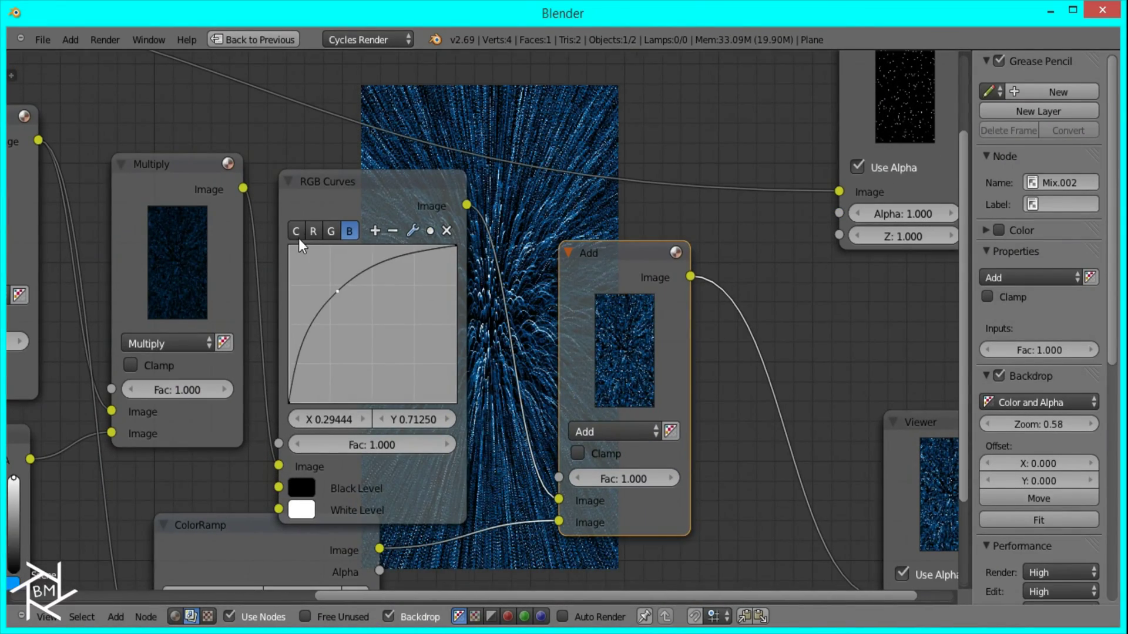
pyautogui.click(316, 231)
pyautogui.moveTo(391, 307); pyautogui.dragTo(408, 358)
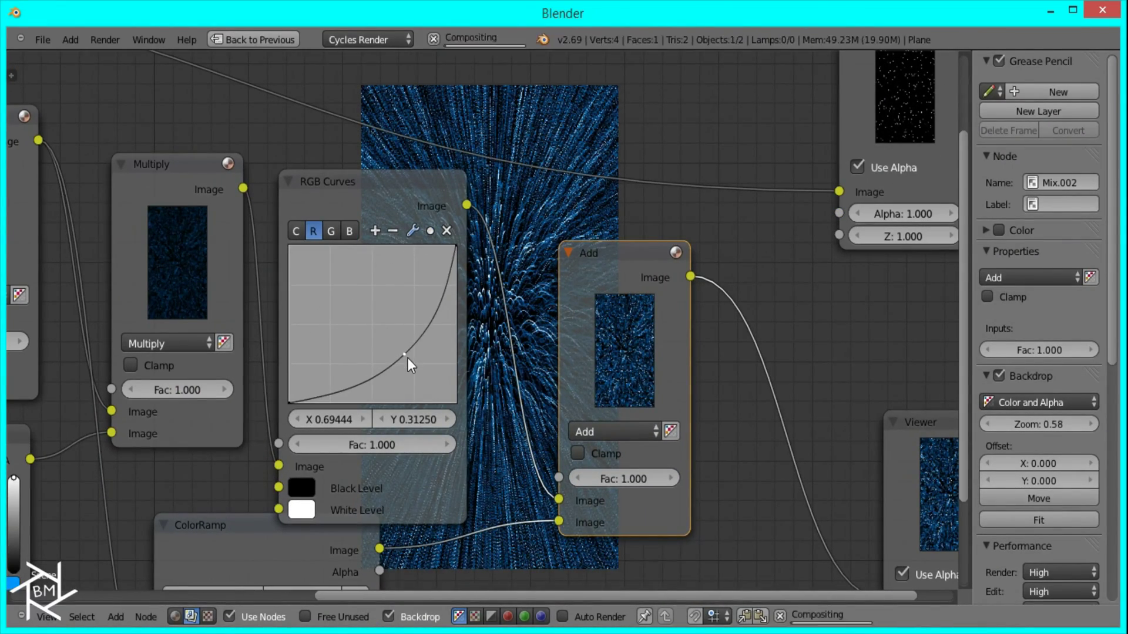
# Move the final Add node away and insert a duplicate of the RGB Curves node on the link leading into it.
pyautogui.scroll(-4, 517, 415)
pyautogui.moveTo(438, 426); pyautogui.dragTo(311, 391, button='middle')
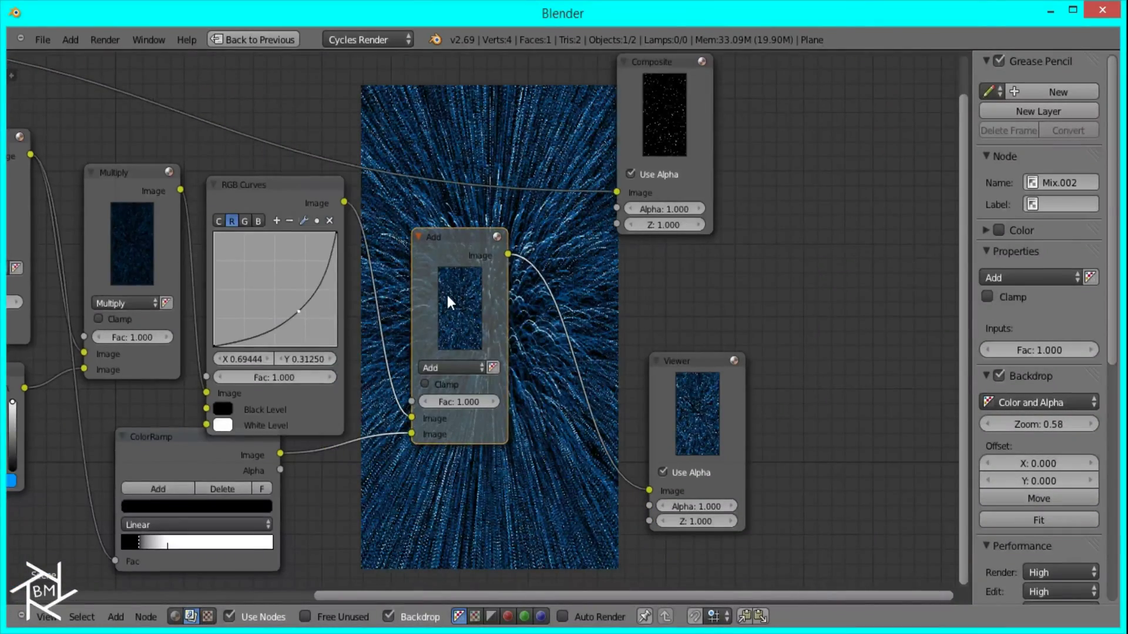
pyautogui.moveTo(461, 314); pyautogui.dragTo(517, 393)
pyautogui.click(277, 197)
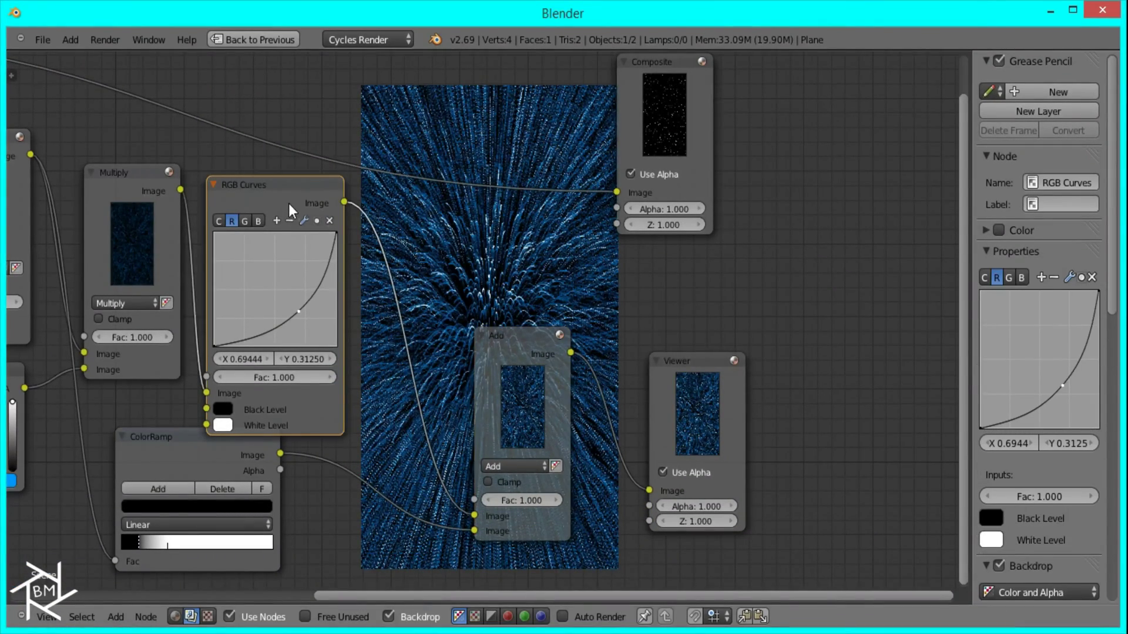
pyautogui.hotkey('shift', 'd')
pyautogui.click(461, 224)
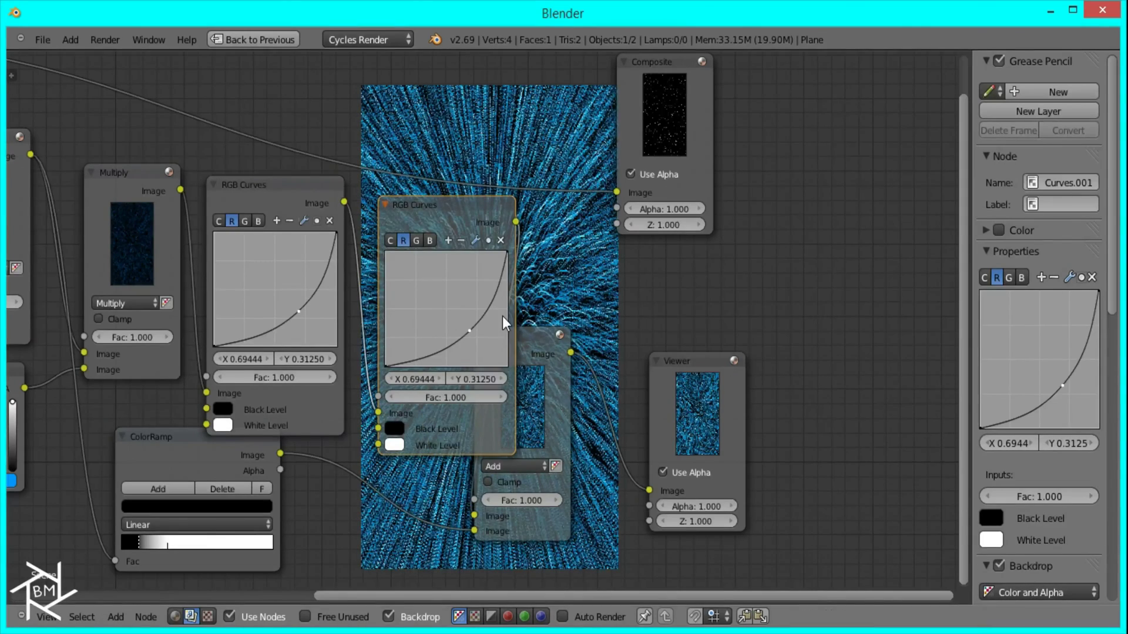
# Move the final Add node clear of the duplicated RGB Curves node and shift the Viewer node away from it.
pyautogui.click(535, 381)
pyautogui.moveTo(547, 401); pyautogui.dragTo(624, 397)
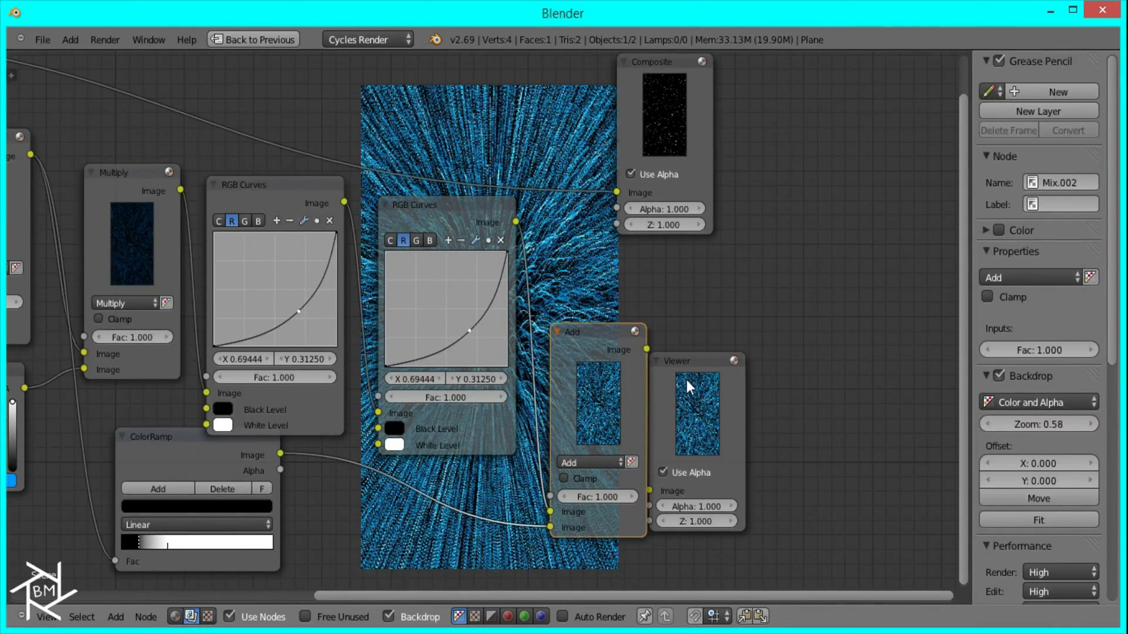
pyautogui.click(686, 380)
pyautogui.moveTo(723, 383); pyautogui.dragTo(785, 329)
# Adjust the duplicated RGB Curves node's red and green curves, and set its blue curve's point to X 0.35, Y 0.65.
pyautogui.moveTo(469, 331); pyautogui.dragTo(460, 323)
pyautogui.click(417, 241)
pyautogui.moveTo(431, 288); pyautogui.dragTo(429, 295)
pyautogui.click(429, 240)
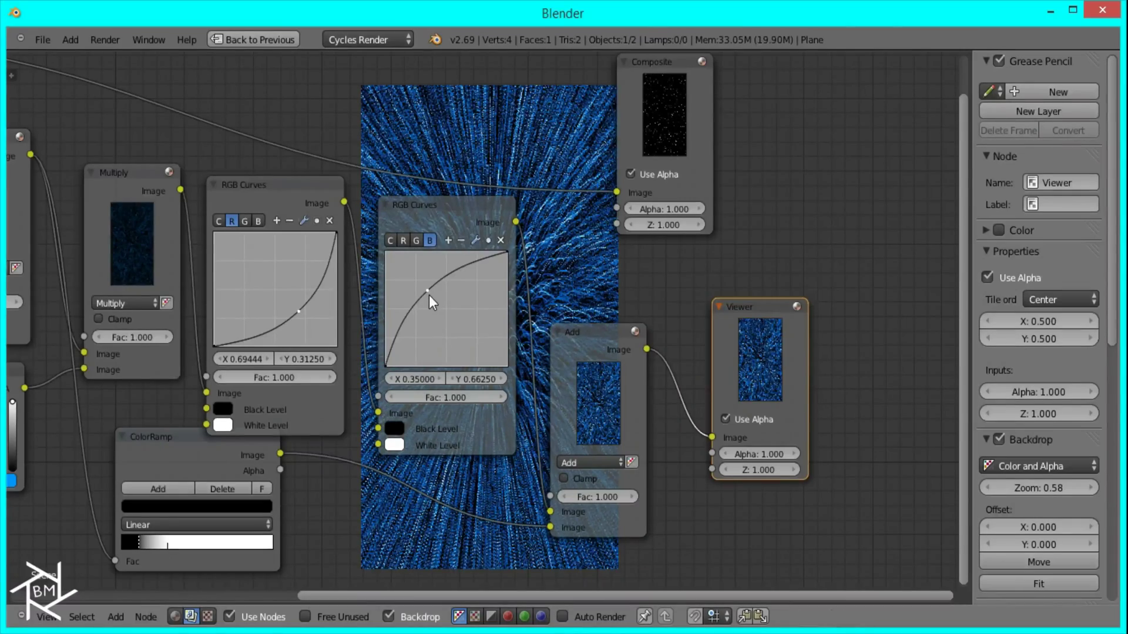
# Preview the outputs of the first RGB Curves, second RGB Curves and final Add nodes in turn to compare them.
pyautogui.moveTo(485, 300); pyautogui.dragTo(494, 382, button='middle')
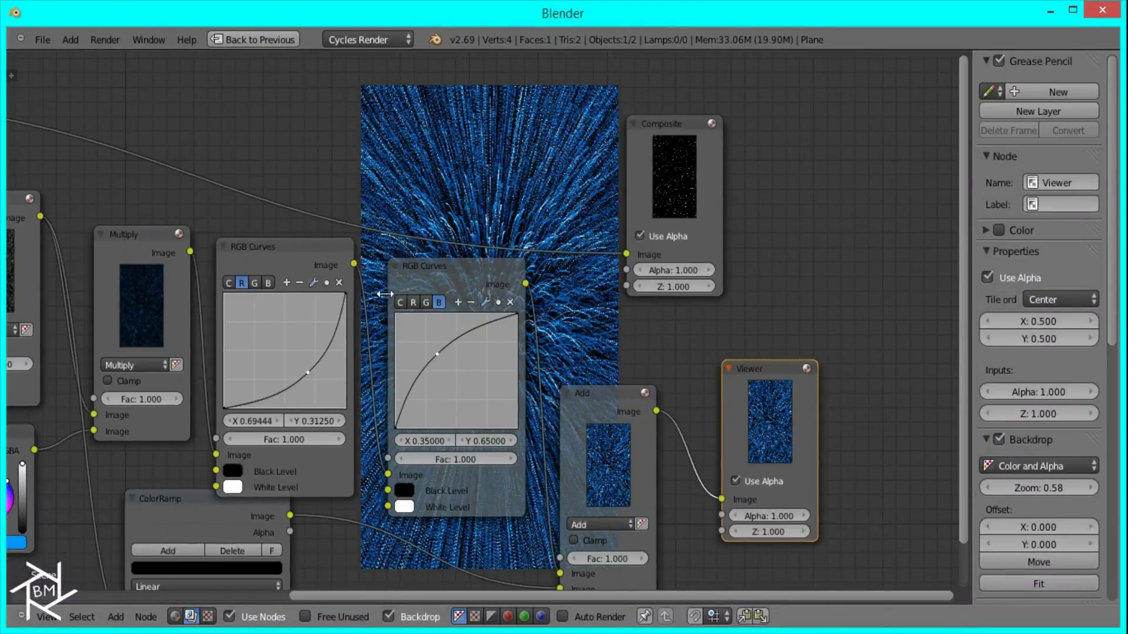
pyautogui.click(323, 256)
pyautogui.click(462, 270)
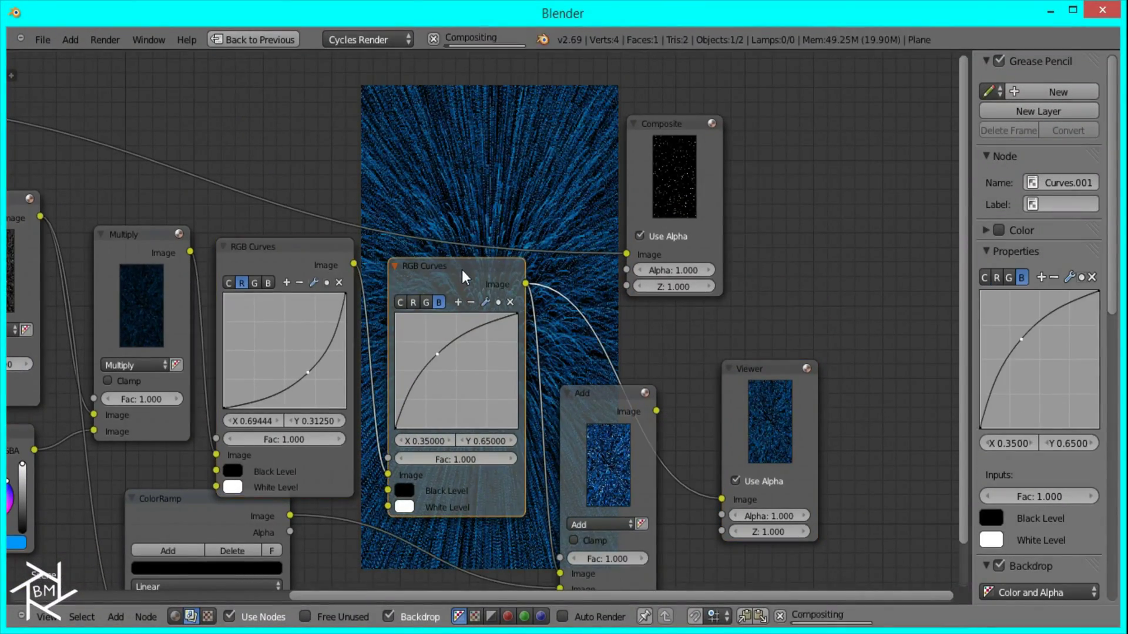
pyautogui.click(608, 407)
pyautogui.moveTo(611, 410); pyautogui.dragTo(415, 322, button='middle')
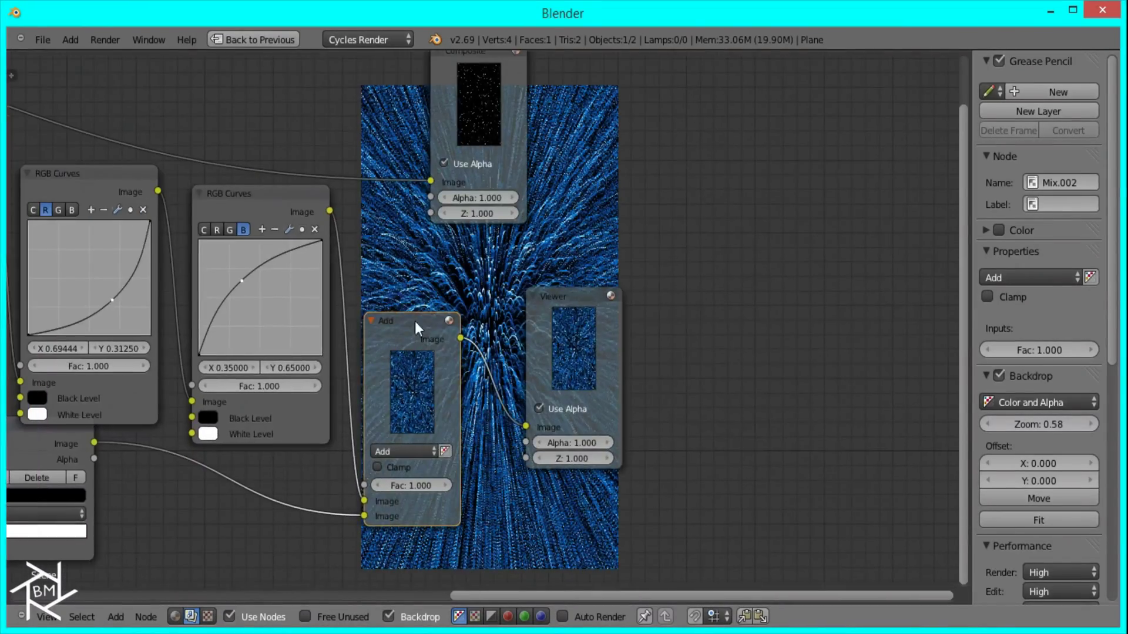
# Space the Viewer and Composite nodes away from the final Add node and connect the Add image to the Composite image input.
pyautogui.scroll(-1, 533, 346)
pyautogui.click(564, 354)
pyautogui.press('h')
pyautogui.press('h')
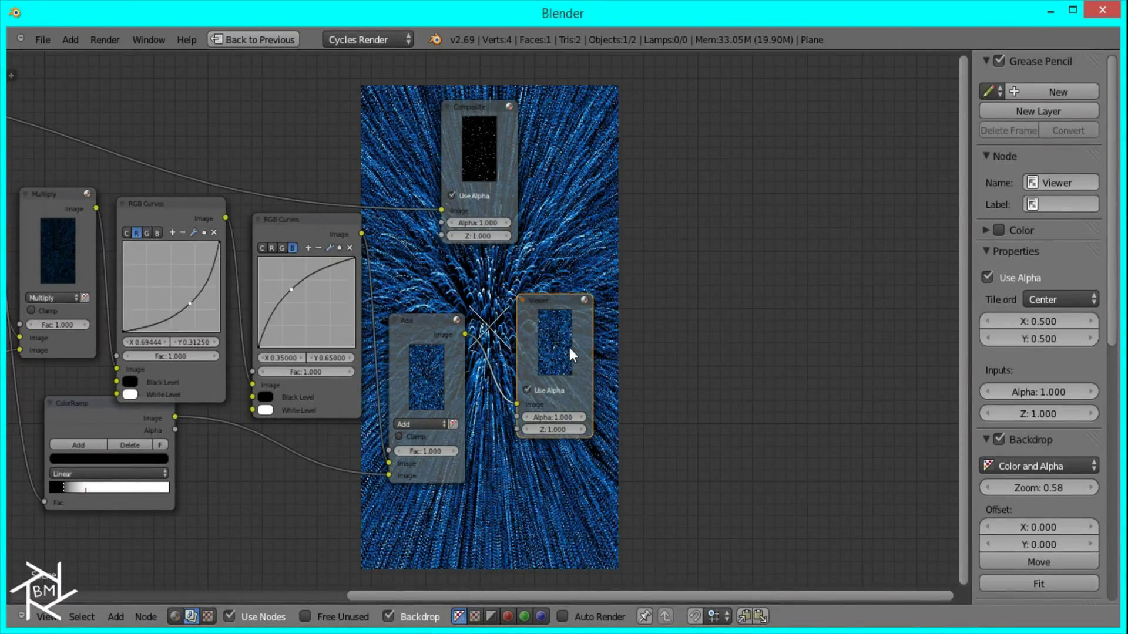
pyautogui.moveTo(570, 347); pyautogui.dragTo(657, 407)
pyautogui.rightClick(498, 194)
pyautogui.moveTo(506, 133); pyautogui.dragTo(688, 214)
pyautogui.moveTo(465, 334); pyautogui.dragTo(634, 292)
# Enlarge the backdrop image to inspect the streaks up close, and shrink it back to a moderate size.
pyautogui.press('v')
pyautogui.press('v')
pyautogui.press('v')
pyautogui.press('v')
pyautogui.press('v')
pyautogui.press('v')
pyautogui.press('v')
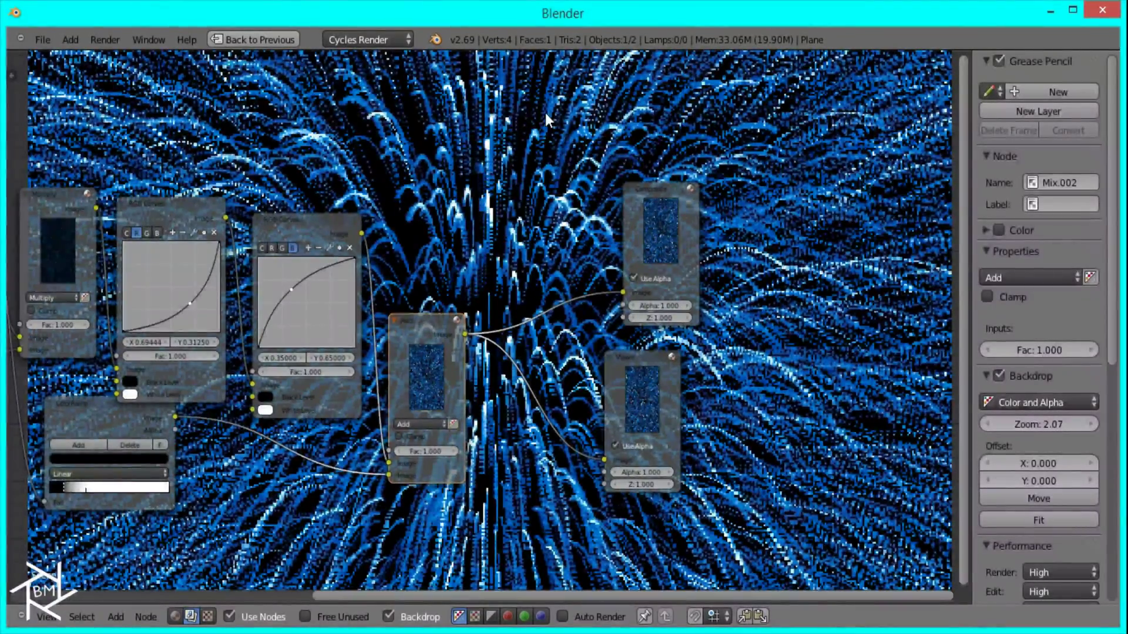
pyautogui.press('v')
pyautogui.press('v')
pyautogui.press('v')
pyautogui.press('v')
pyautogui.press('v')
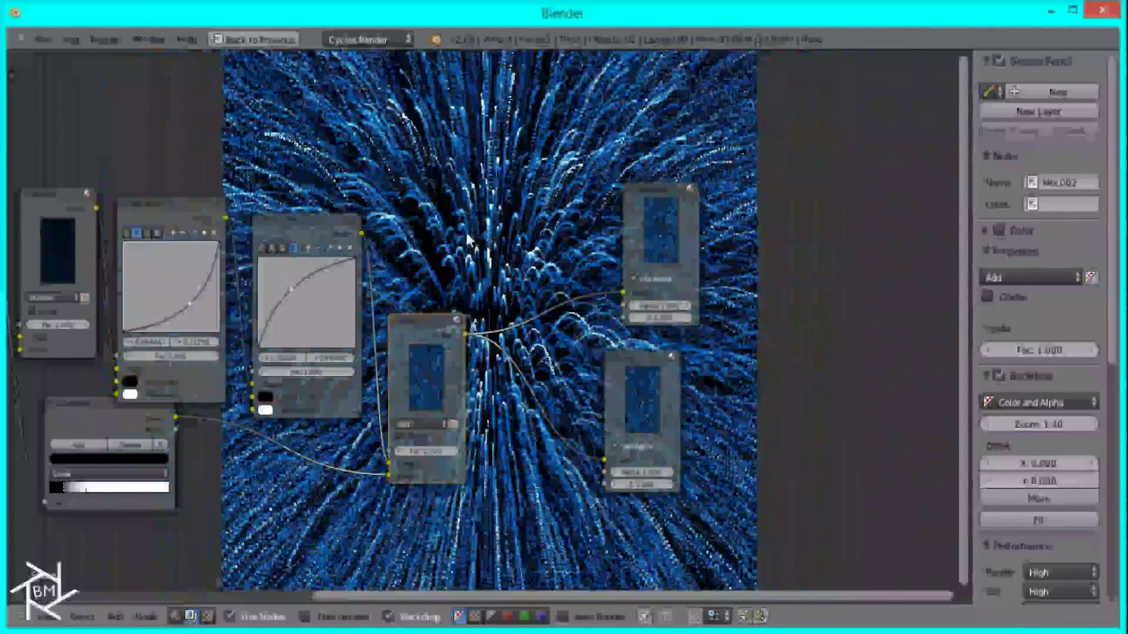
# Set the Directional Blur node's iterations to 10 and inspect the streaks up close in the enlarged backdrop image.
pyautogui.moveTo(295, 227); pyautogui.dragTo(765, 315, button='middle')
pyautogui.scroll(4, 404, 284)
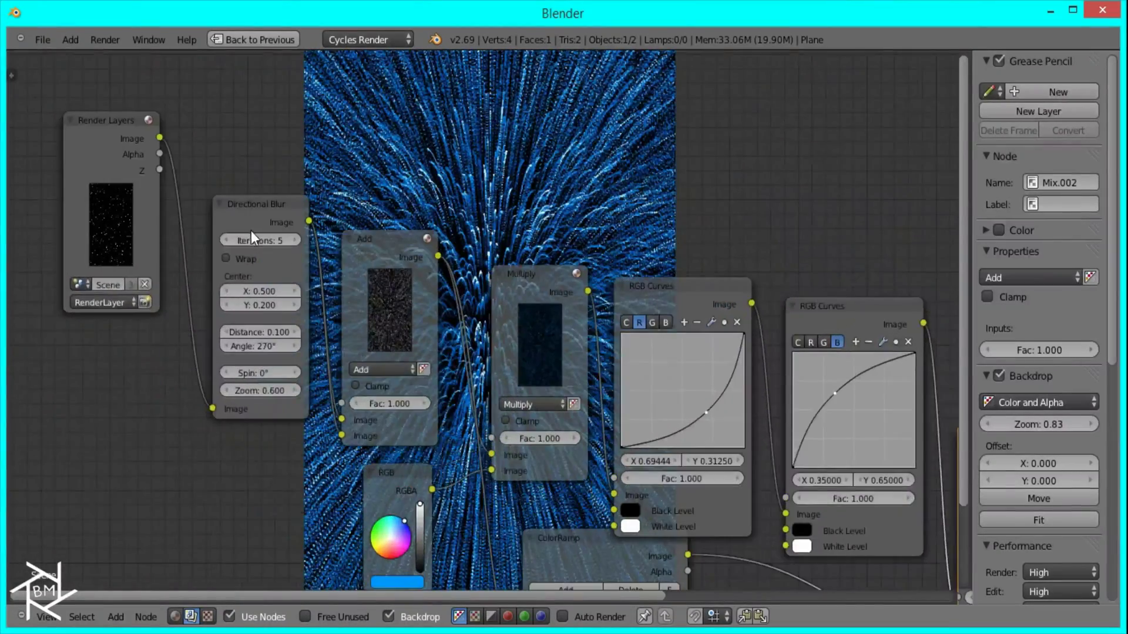
pyautogui.click(400, 319)
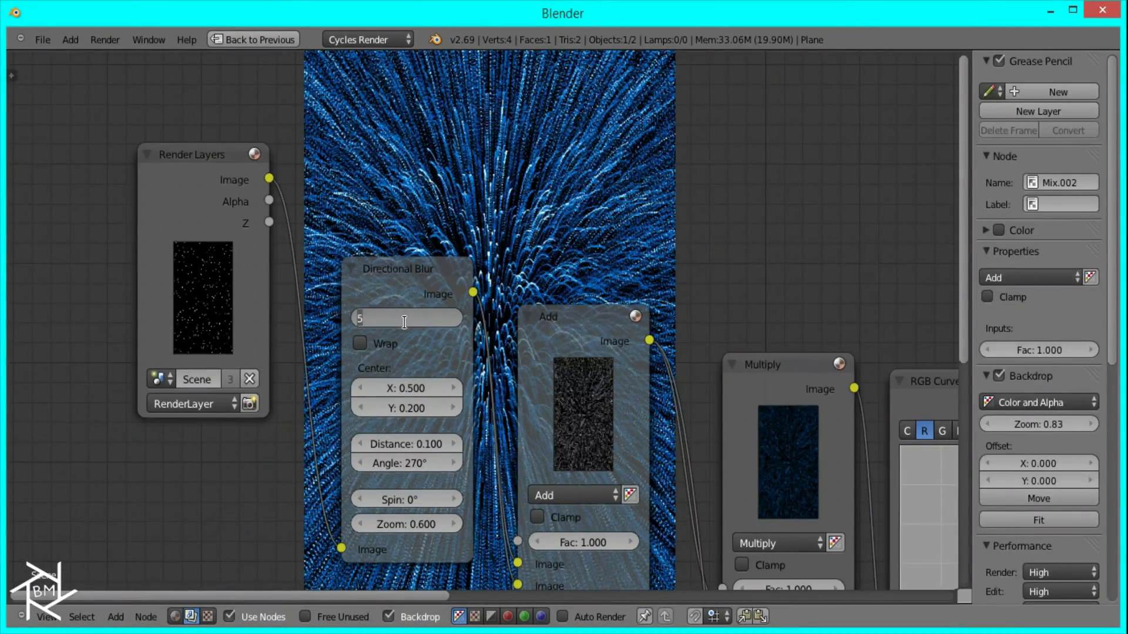
pyautogui.write('10')
pyautogui.press('Return')
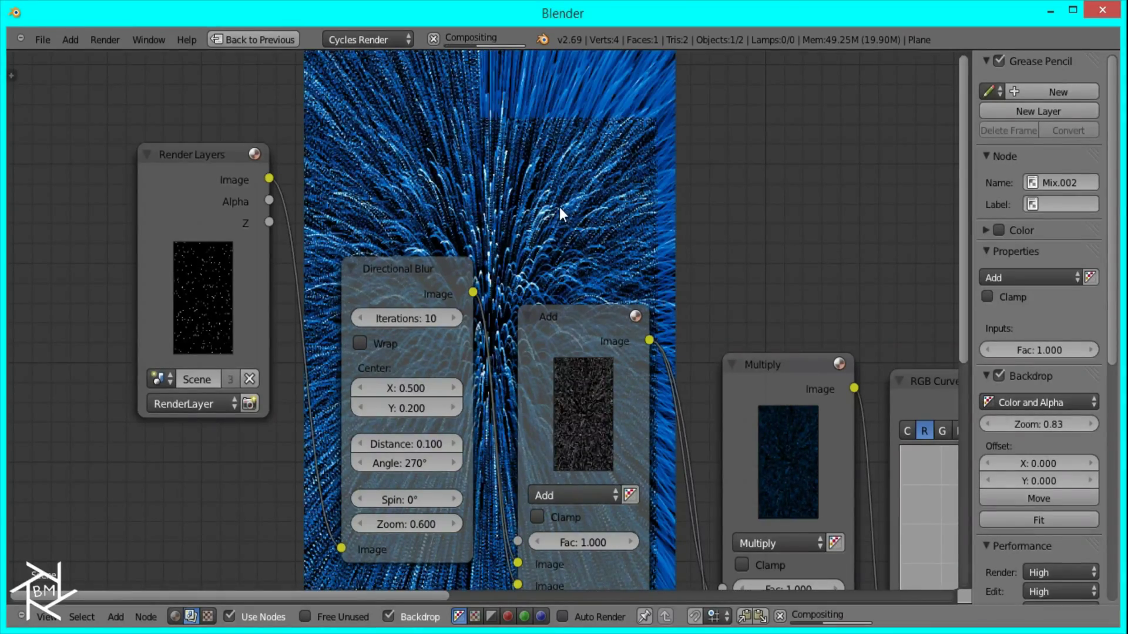
pyautogui.hotkey('alt', 'v')
pyautogui.hotkey('alt', 'v')
pyautogui.hotkey('alt', 'v')
pyautogui.hotkey('alt', 'v')
pyautogui.hotkey('alt', 'v')
pyautogui.hotkey('alt', 'v')
pyautogui.hotkey('alt', 'v')
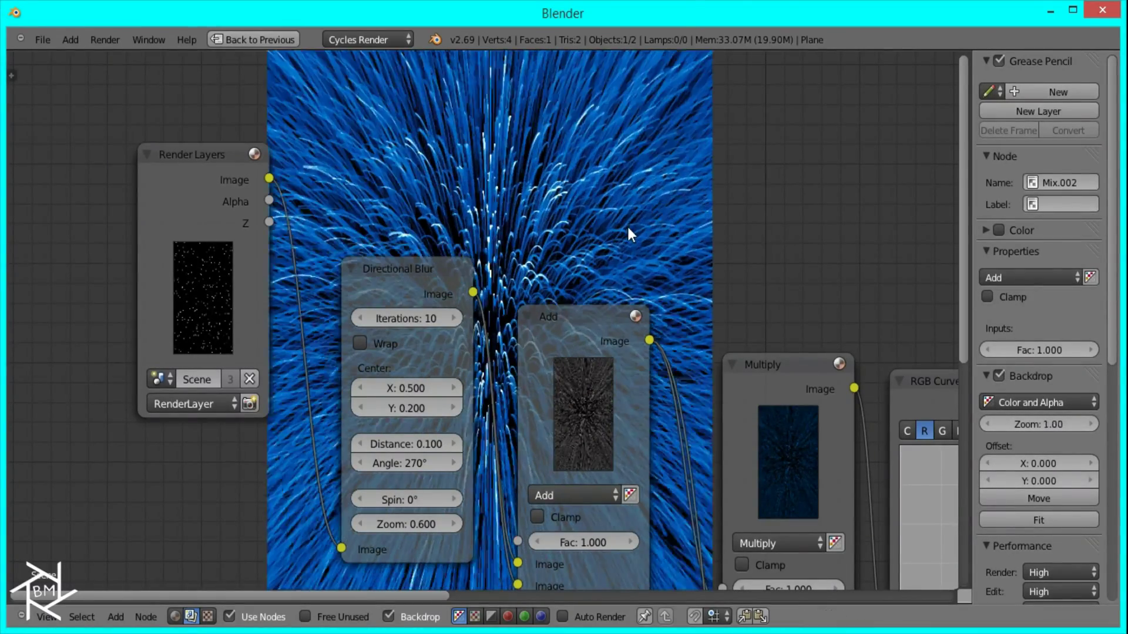
pyautogui.hotkey('alt', 'v')
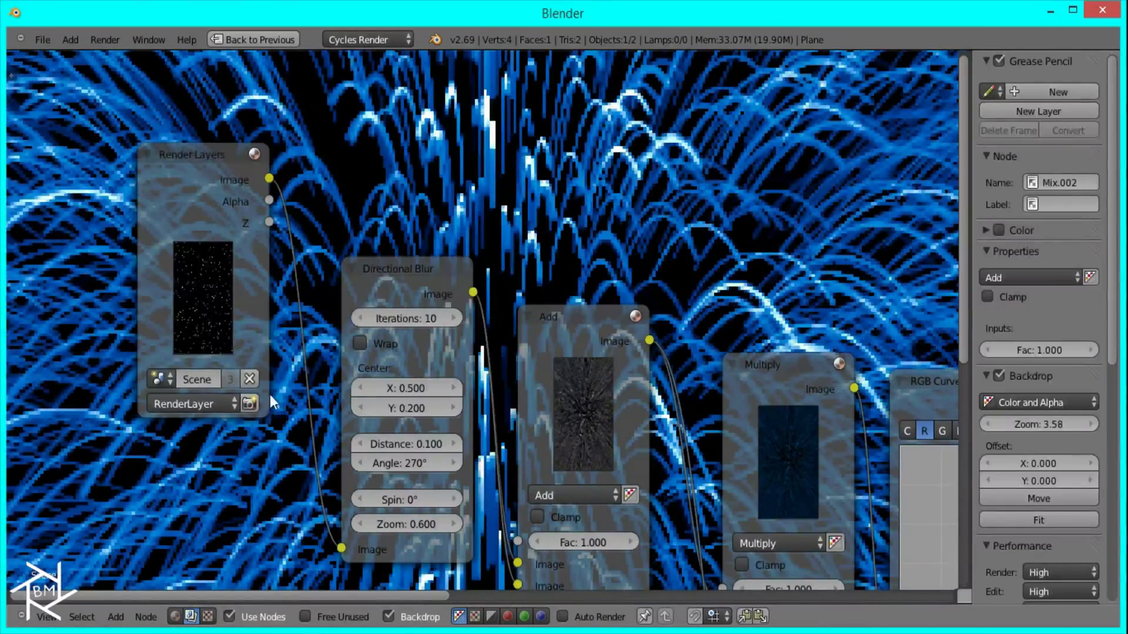
# Return to the full Compositing layout, then render the scene and inspect the composited result in a maximized image editor.
pyautogui.click(267, 39)
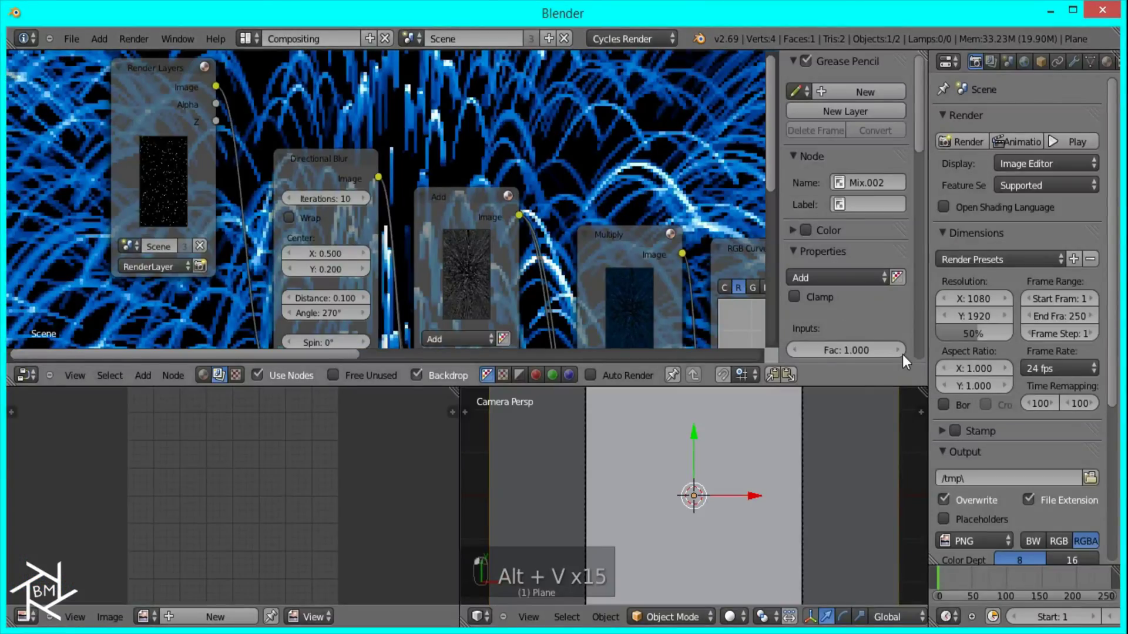
pyautogui.click(971, 147)
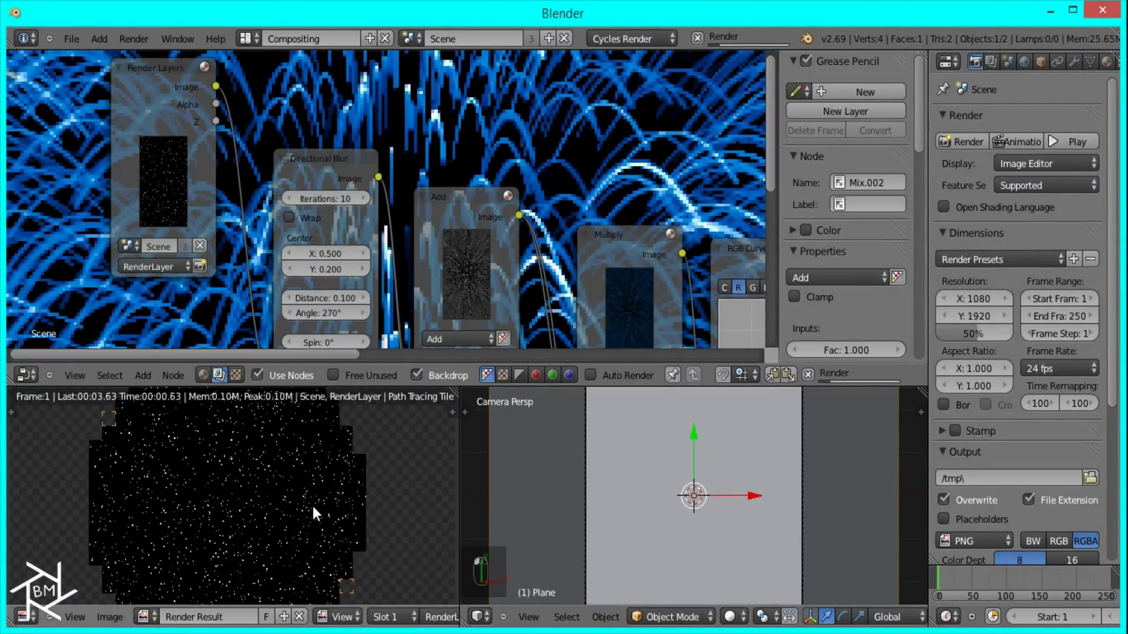
pyautogui.hotkey('ctrl', 'Up')
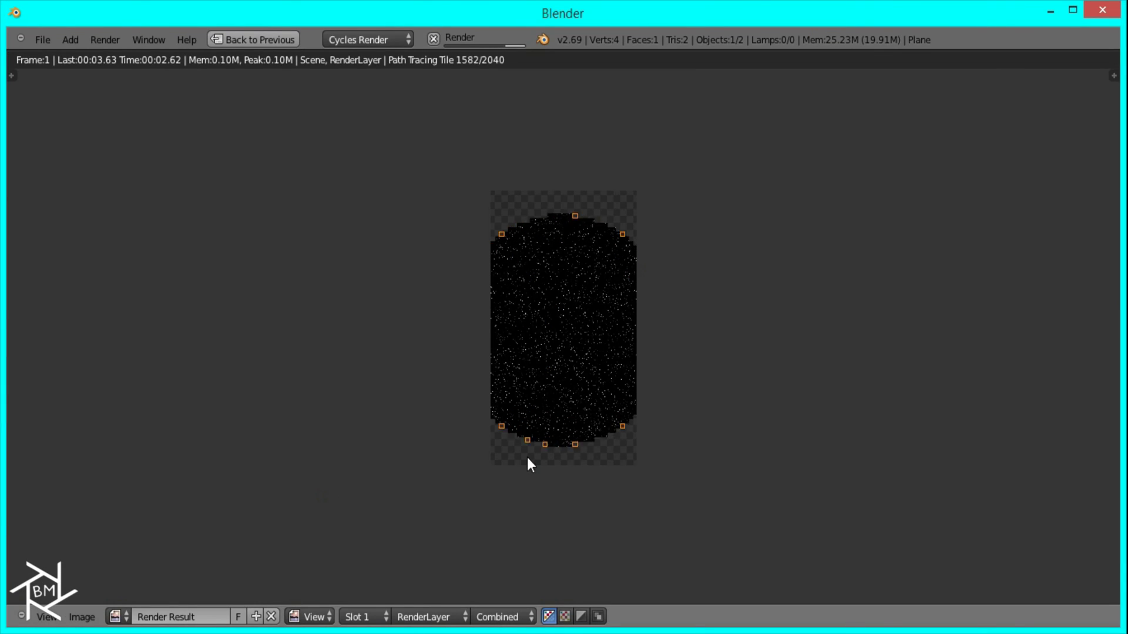
pyautogui.scroll(3, 598, 474)
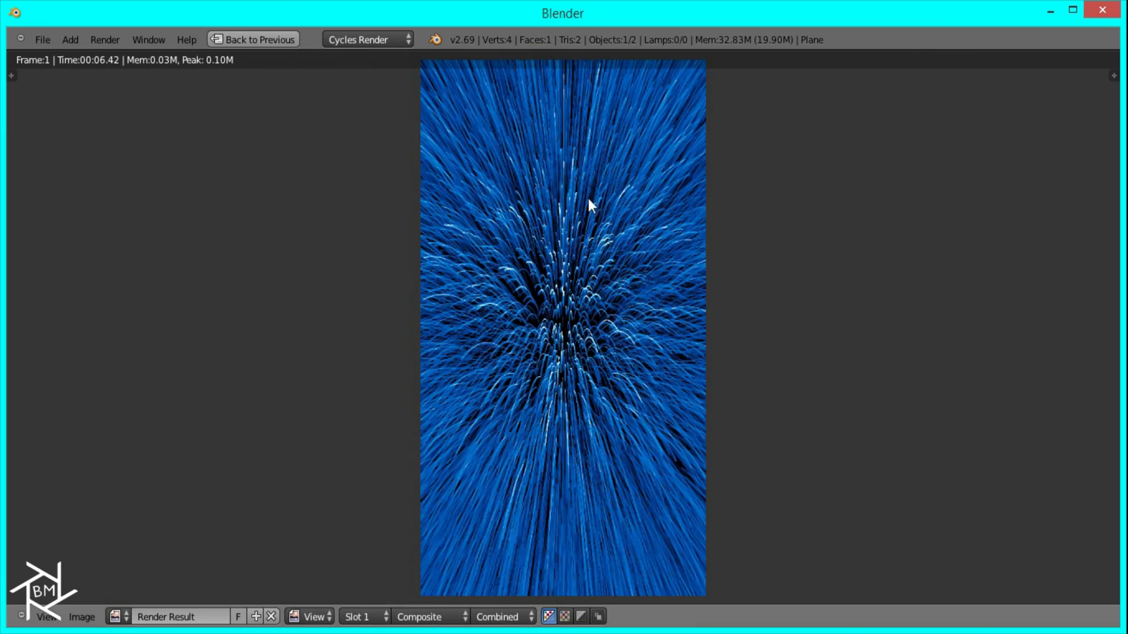
pyautogui.scroll(-2, 673, 428)
pyautogui.scroll(4, 669, 429)
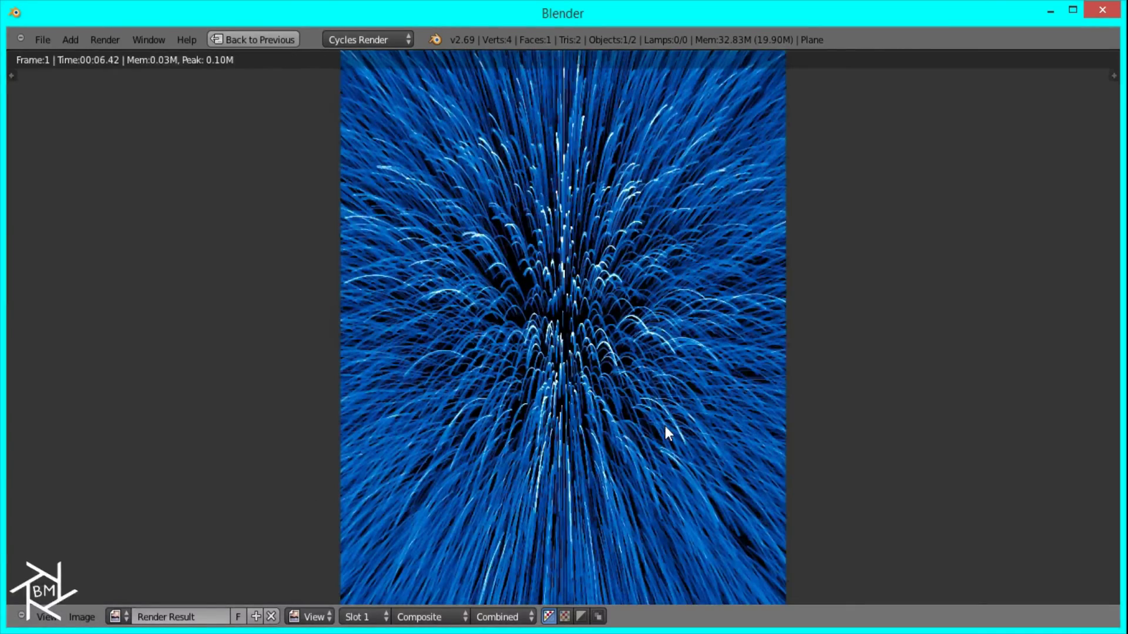
pyautogui.scroll(-2, 531, 386)
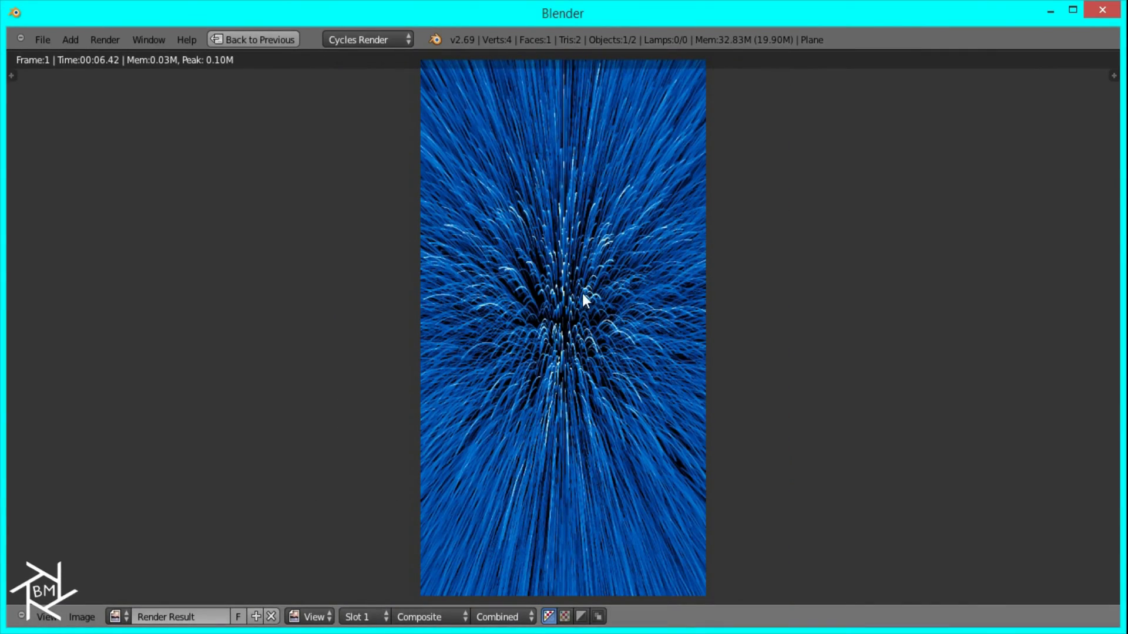